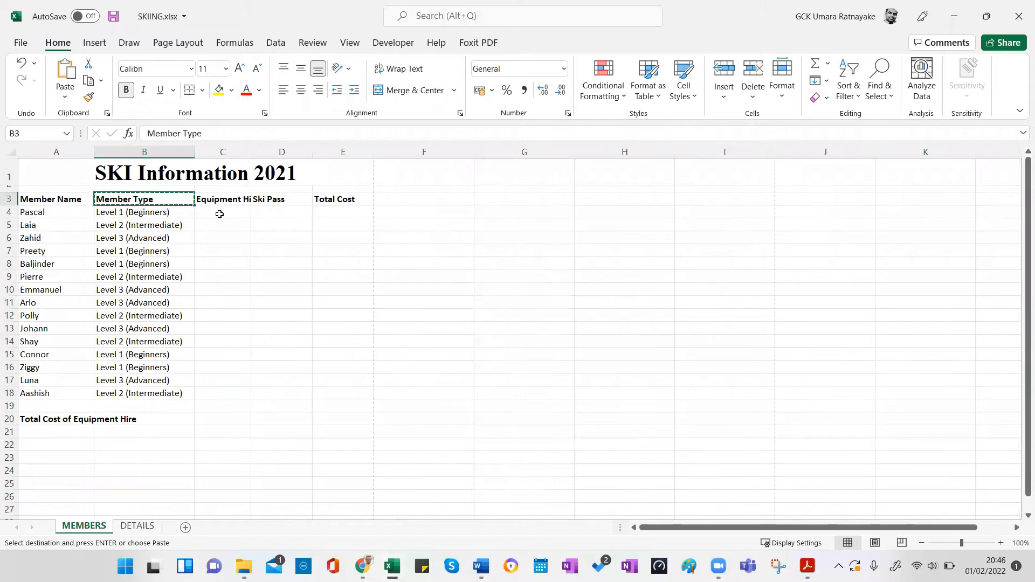
Step: Clear the pending copy selection and widen column C so the Equipment Hire heading fits
{"action": "key", "text": "Escape"}
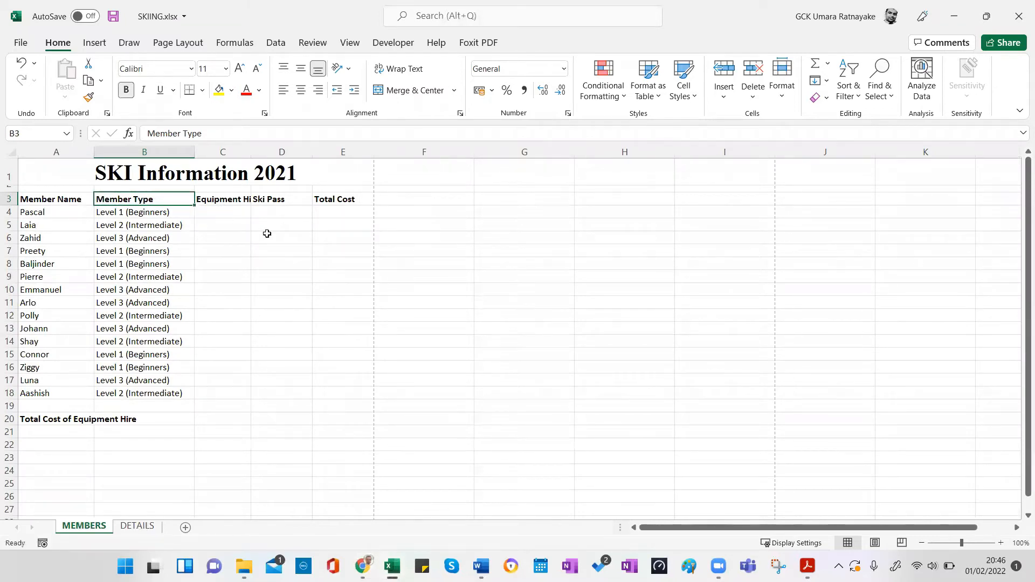
{"action": "left_click", "coordinate": [267, 233]}
{"action": "left_click", "coordinate": [227, 213]}
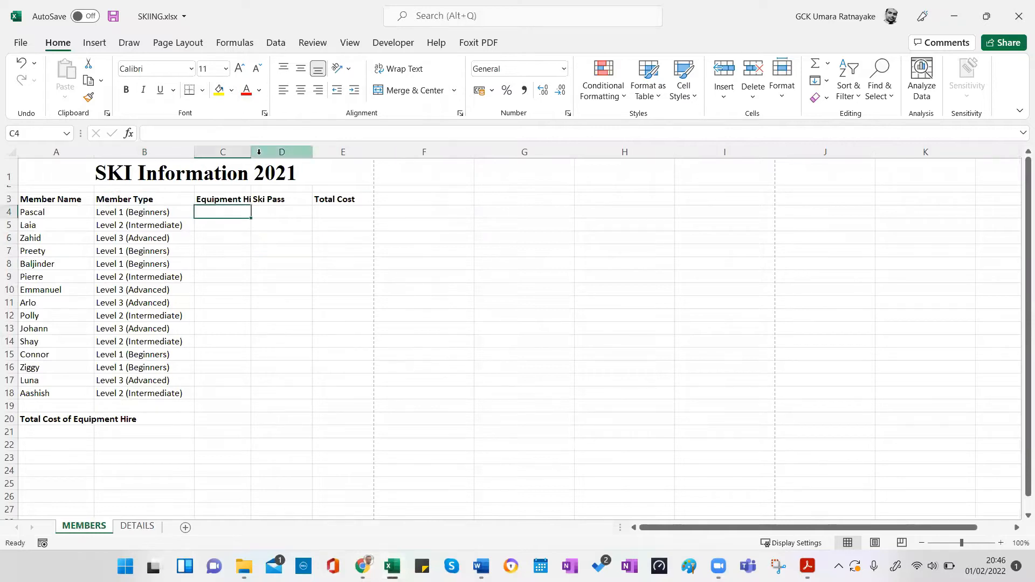
{"action": "left_click_drag", "start_coordinate": [253, 153], "coordinate": [276, 154]}
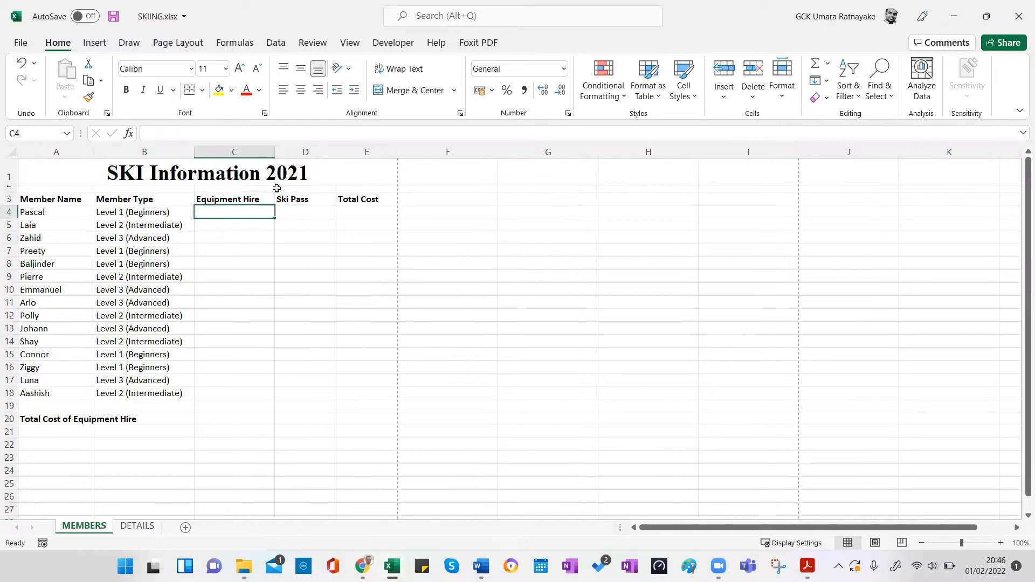
Step: Insert a VLOOKUP function in cell C4 under Equipment Hire
{"action": "left_click", "coordinate": [240, 236]}
{"action": "left_click", "coordinate": [226, 215]}
{"action": "left_click", "coordinate": [129, 133]}
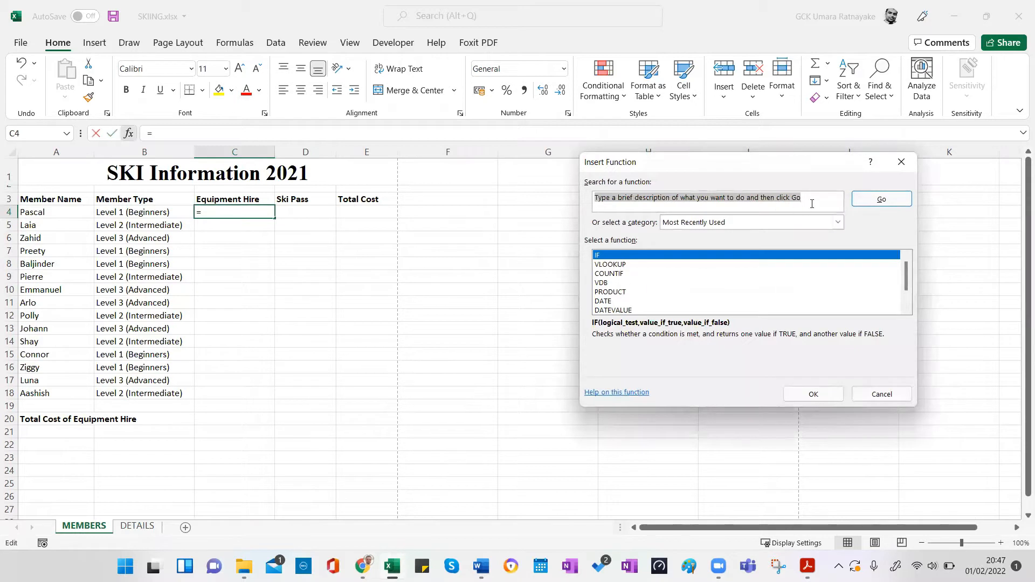
{"action": "type", "text": "vloo"}
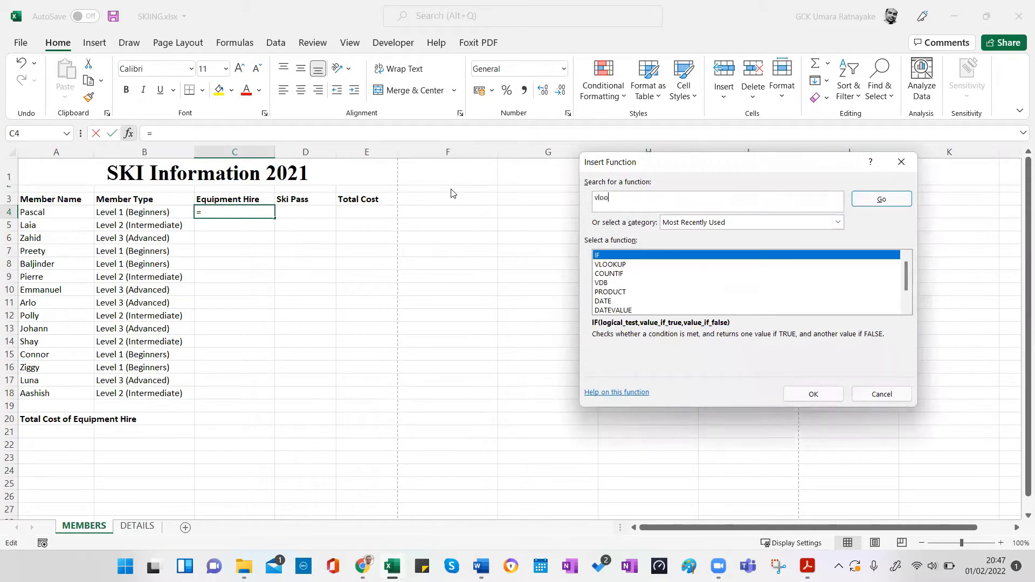
{"action": "left_click", "coordinate": [857, 199]}
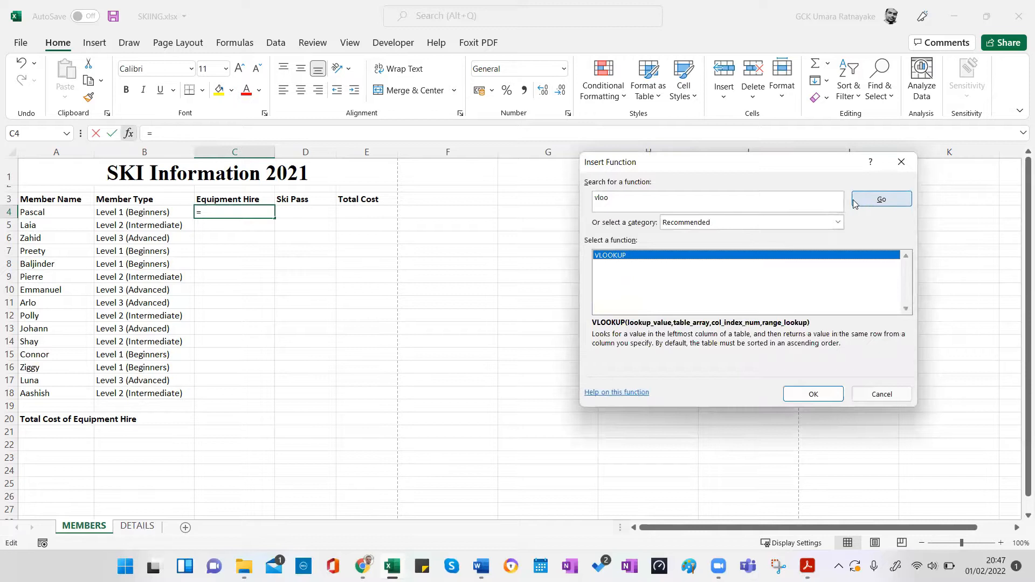
{"action": "double_click", "coordinate": [621, 257]}
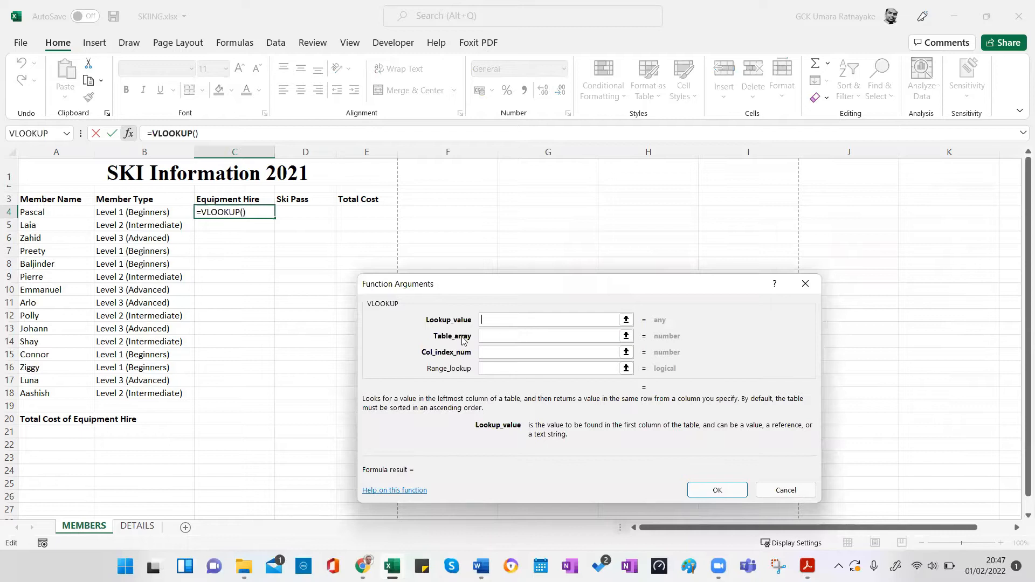
Step: Set the VLOOKUP's lookup value to B4 and its table array to the absolute range DETAILS!$A$13:$B$16
{"action": "left_click", "coordinate": [140, 214]}
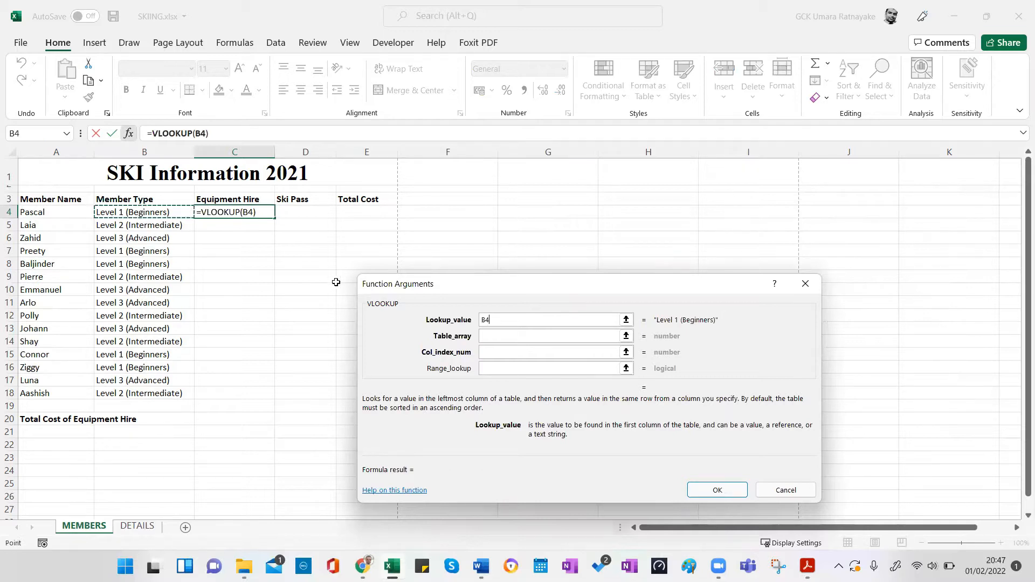
{"action": "left_click", "coordinate": [501, 337]}
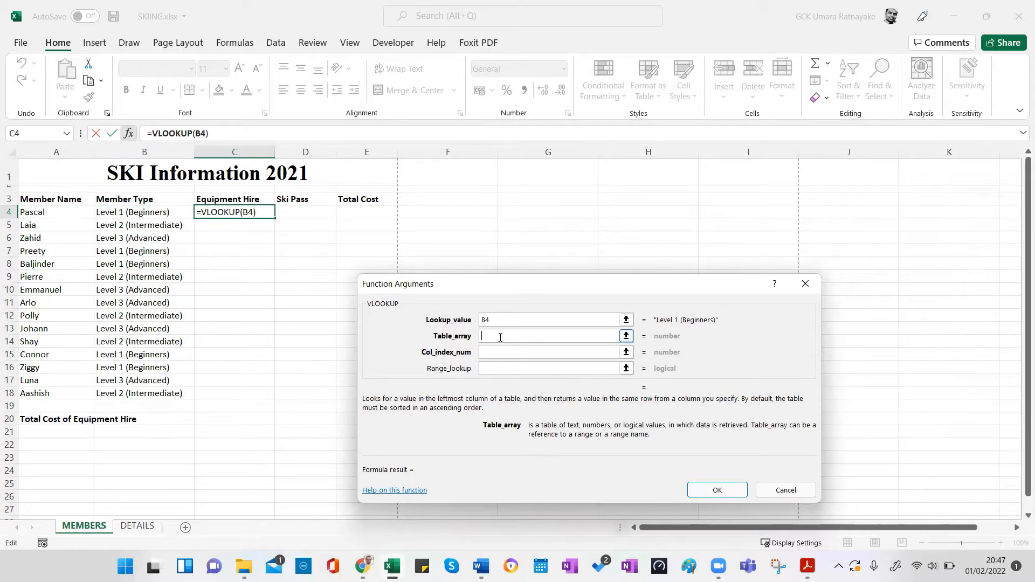
{"action": "left_click", "coordinate": [137, 526]}
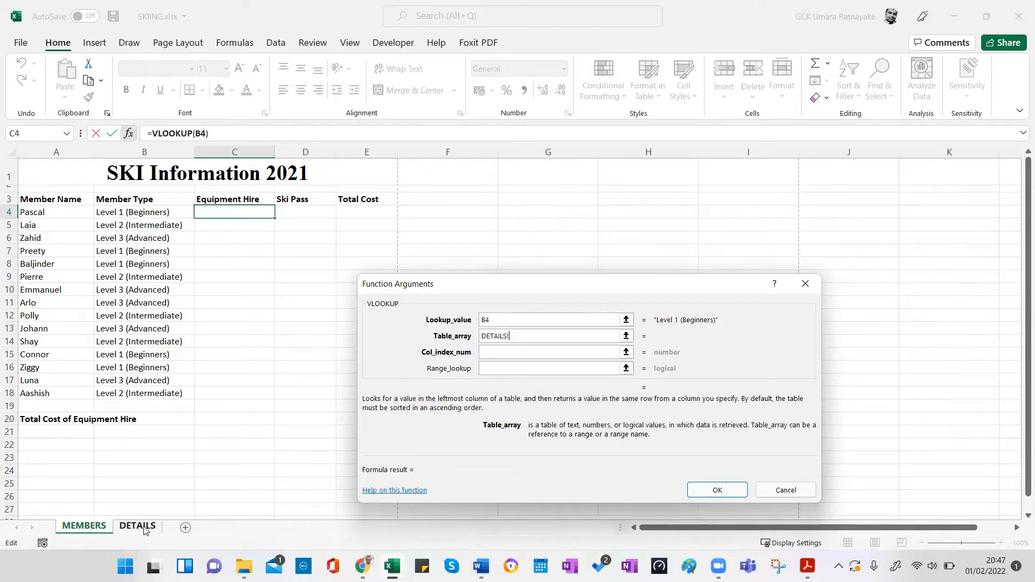
{"action": "left_click_drag", "start_coordinate": [17, 300], "coordinate": [124, 329]}
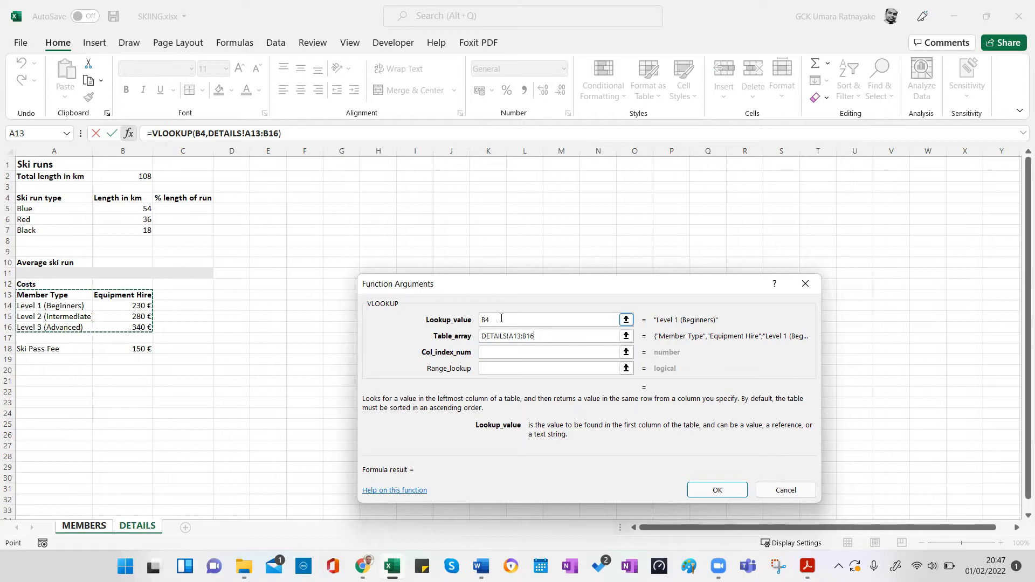
{"action": "key", "text": "F4"}
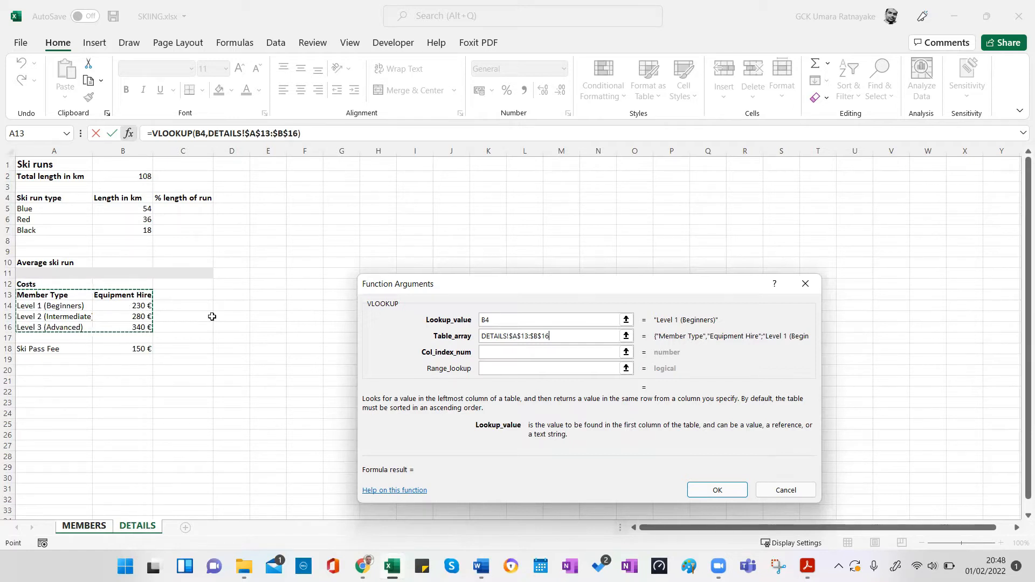
Step: Set the VLOOKUP's column index number to 2
{"action": "left_click", "coordinate": [487, 354]}
{"action": "type", "text": "32"}
{"action": "key", "text": "BackSpace"}
{"action": "key", "text": "BackSpace"}
{"action": "type", "text": "2"}
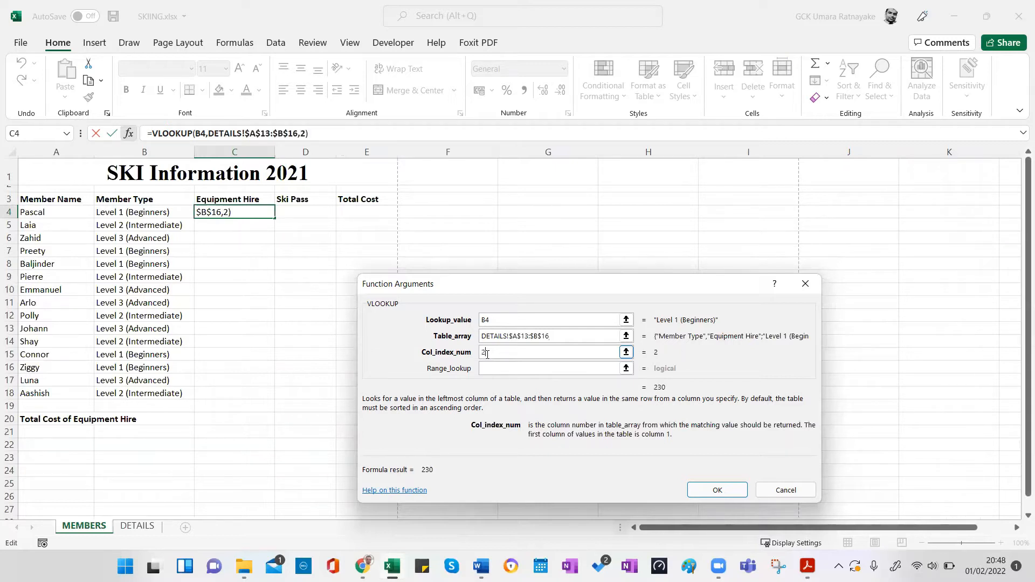
Step: Set the VLOOKUP's range lookup to 0 and fill the completed formula down from C4 to C18
{"action": "left_click", "coordinate": [488, 367]}
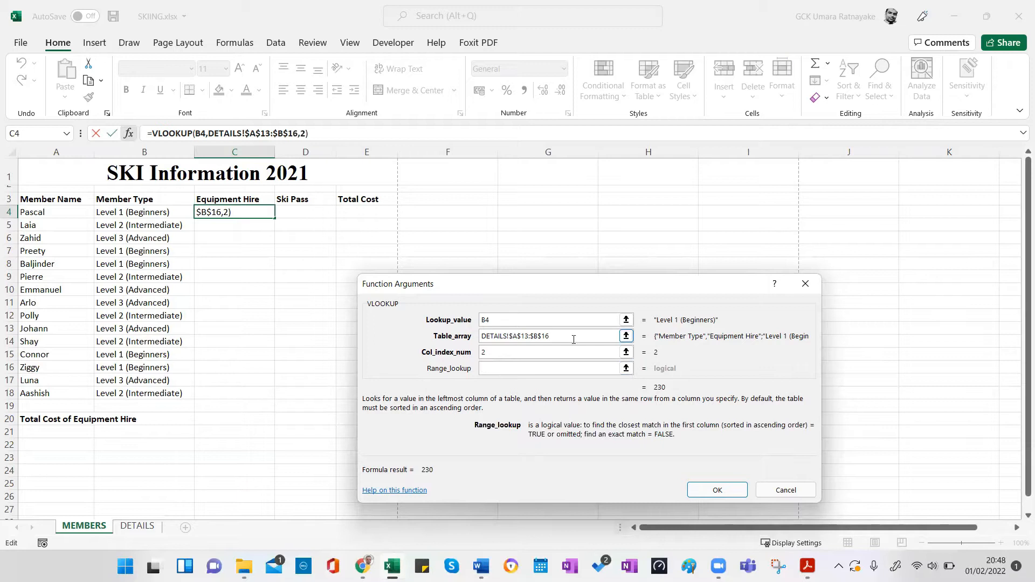
{"action": "type", "text": "false"}
{"action": "key", "text": "BackSpace"}
{"action": "key", "text": "BackSpace"}
{"action": "key", "text": "BackSpace"}
{"action": "key", "text": "BackSpace"}
{"action": "key", "text": "BackSpace"}
{"action": "type", "text": "0"}
{"action": "left_click", "coordinate": [718, 490]}
{"action": "left_click_drag", "start_coordinate": [275, 218], "coordinate": [277, 399]}
{"action": "left_click", "coordinate": [376, 316]}
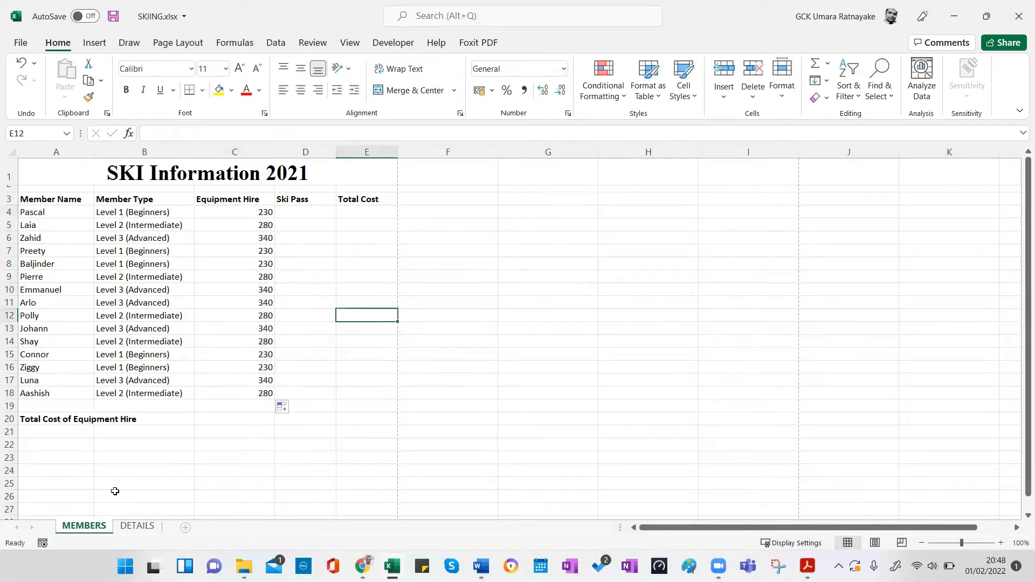
Step: Read the Ski Pass requirement in the task PDF in Adobe Acrobat Reader and examine the Ski Pass Fee on the DETAILS sheet
{"action": "left_click", "coordinate": [137, 527]}
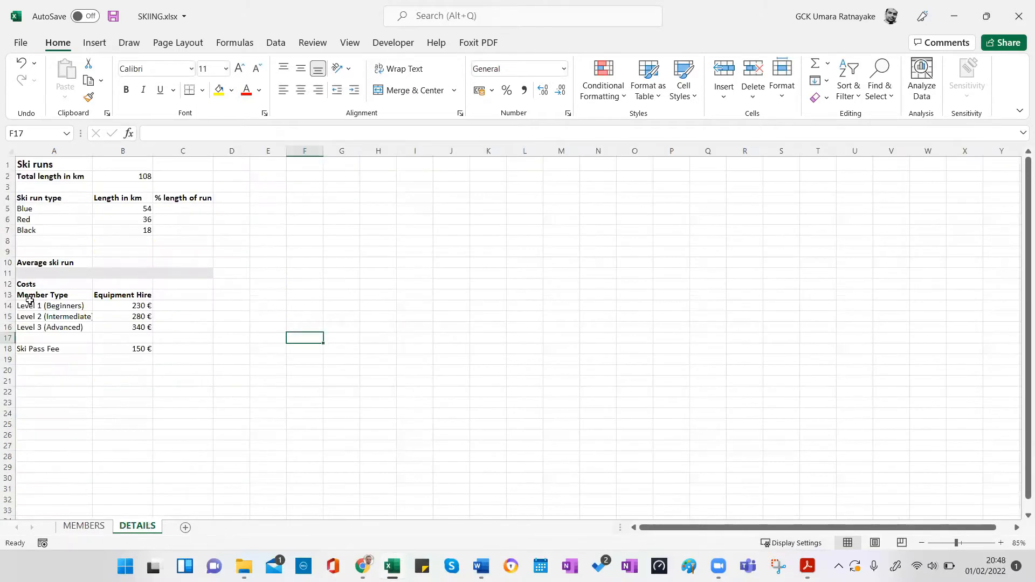
{"action": "left_click", "coordinate": [76, 529]}
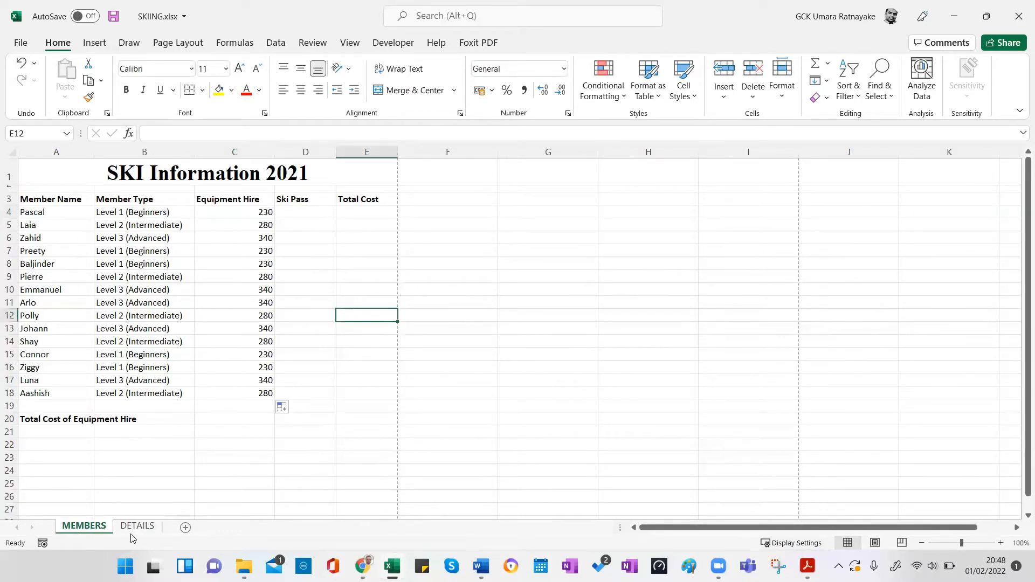
{"action": "left_click", "coordinate": [135, 529]}
{"action": "left_click", "coordinate": [82, 532]}
{"action": "key", "text": "alt+Tab"}
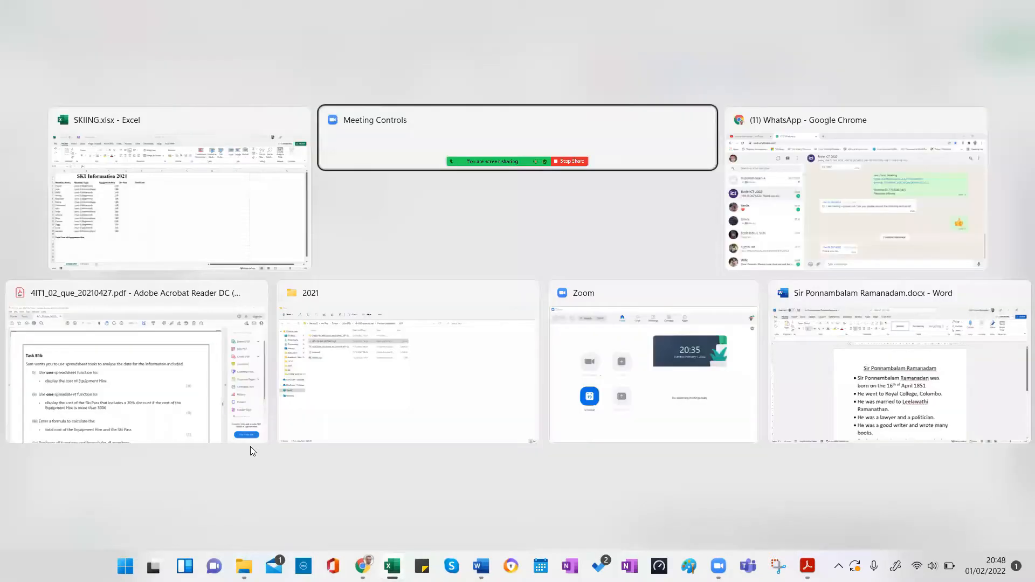
{"action": "left_click", "coordinate": [250, 445]}
{"action": "scroll", "coordinate": [482, 237], "scroll_direction": "down", "scroll_amount": 3}
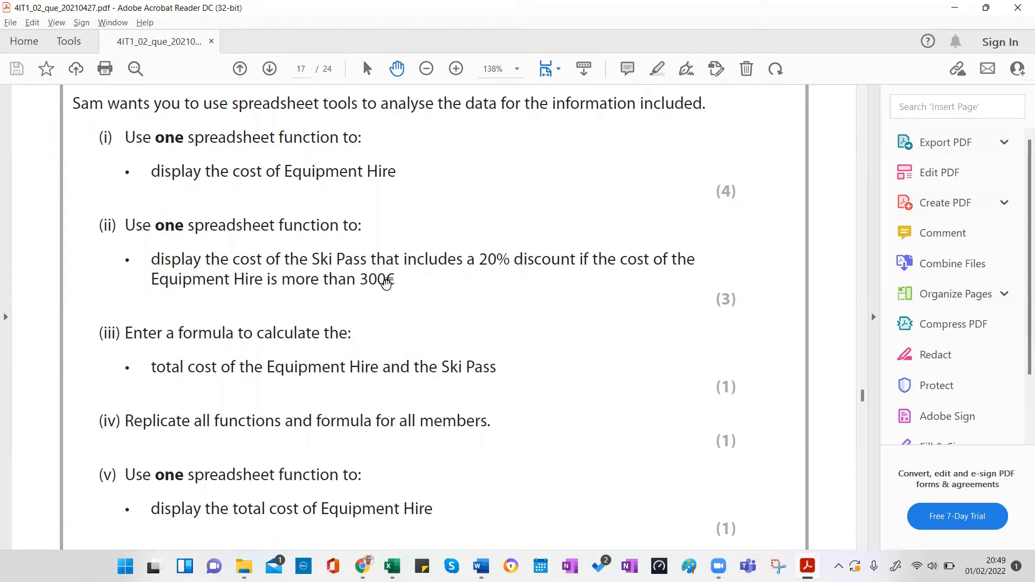
{"action": "key", "text": "alt+Tab"}
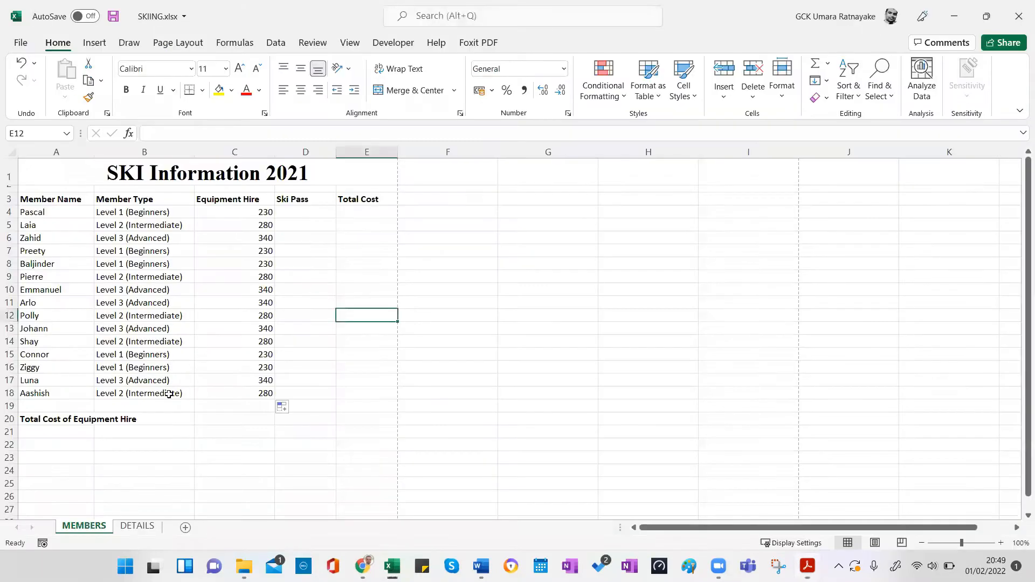
{"action": "left_click", "coordinate": [137, 526]}
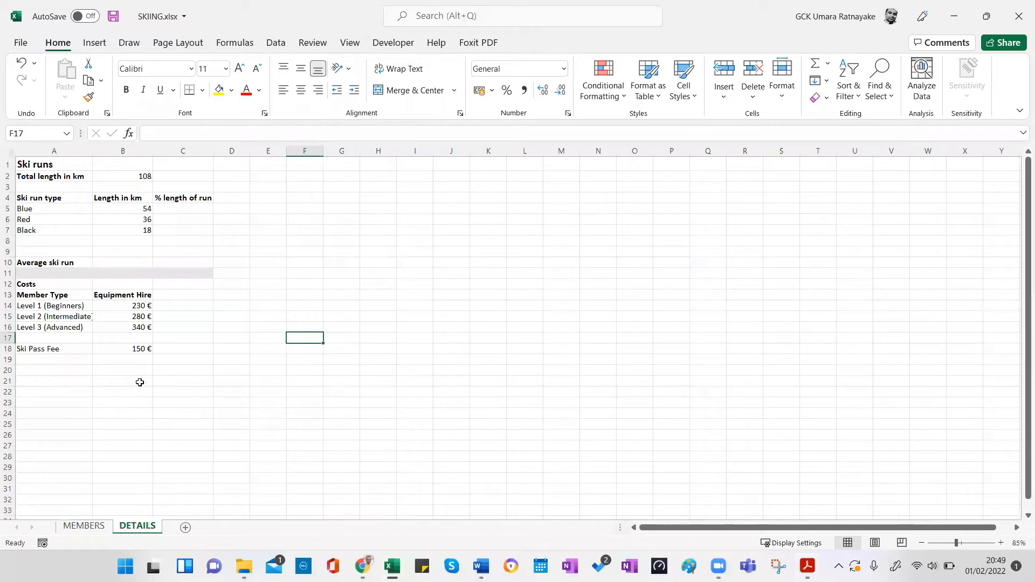
{"action": "left_click", "coordinate": [129, 351]}
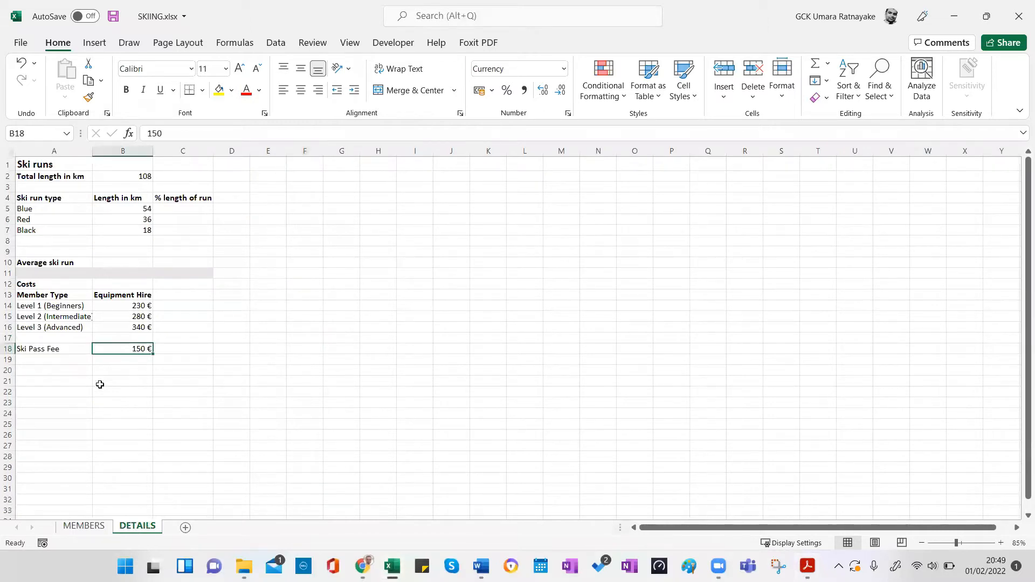
{"action": "left_click", "coordinate": [82, 526]}
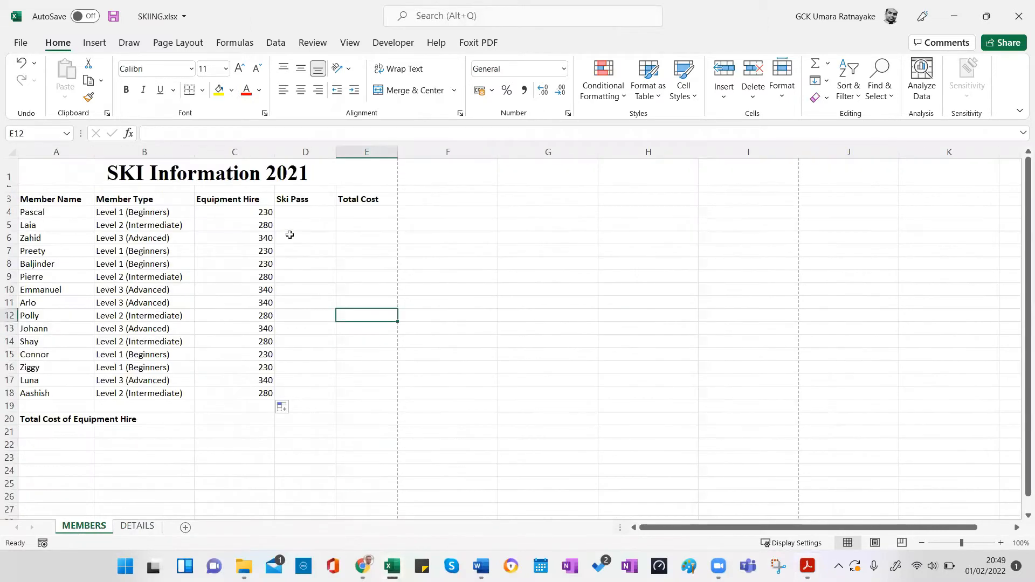
Step: Insert an IF function in cell D4 under Ski Pass with the logical test C4>300
{"action": "left_click", "coordinate": [301, 211]}
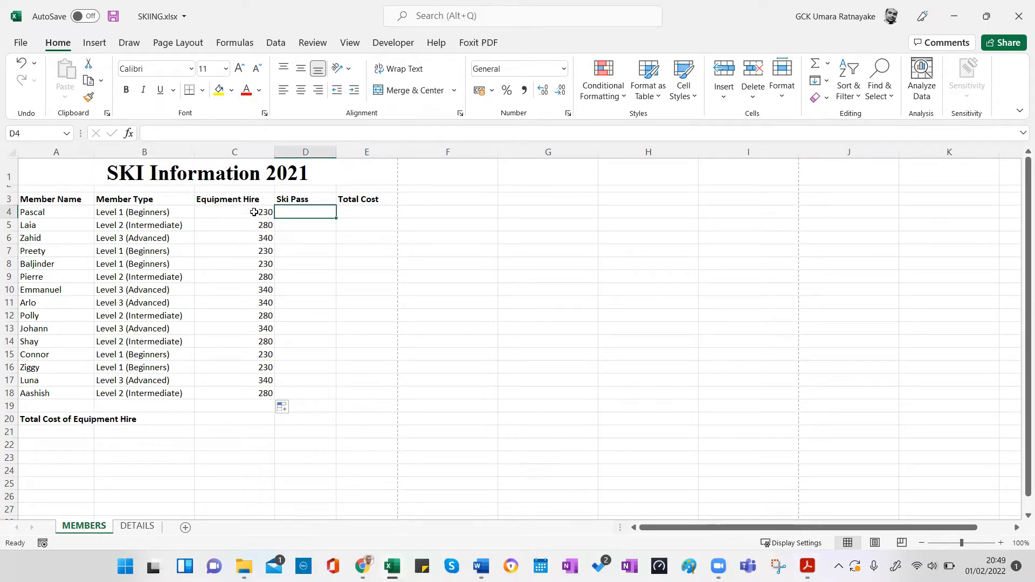
{"action": "left_click", "coordinate": [128, 133]}
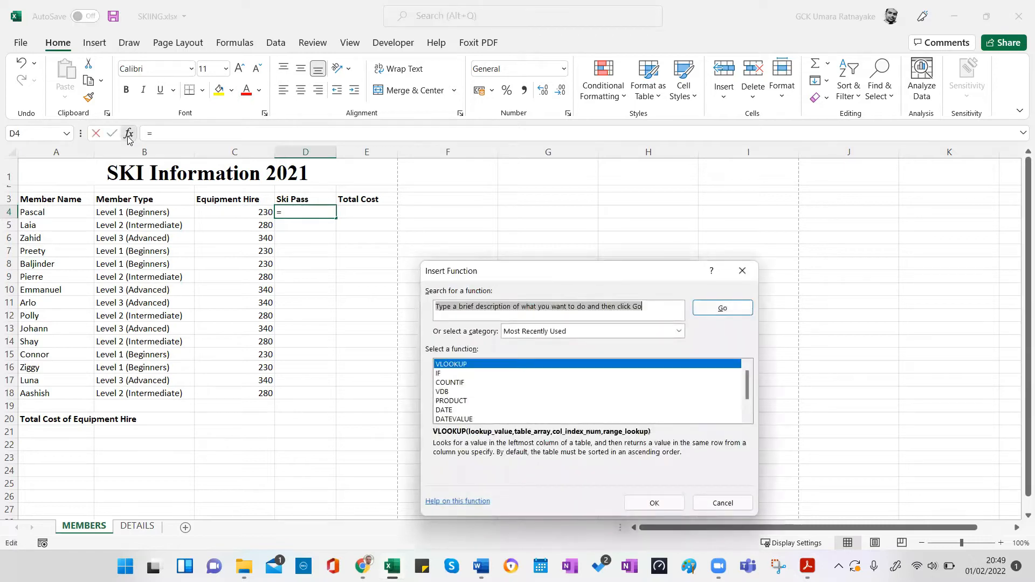
{"action": "double_click", "coordinate": [444, 373]}
{"action": "left_click_drag", "start_coordinate": [474, 300], "coordinate": [491, 271]}
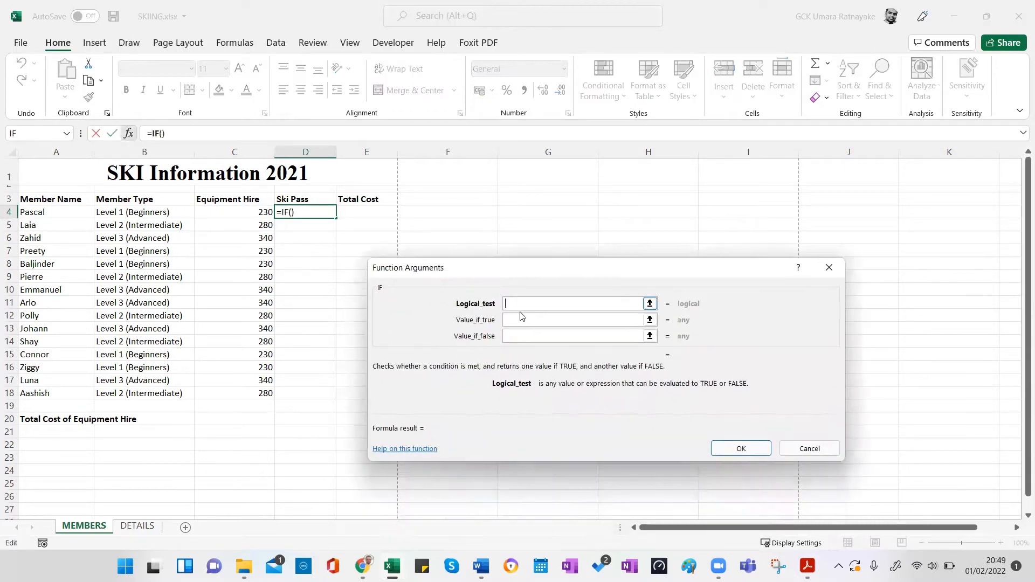
{"action": "left_click", "coordinate": [239, 214]}
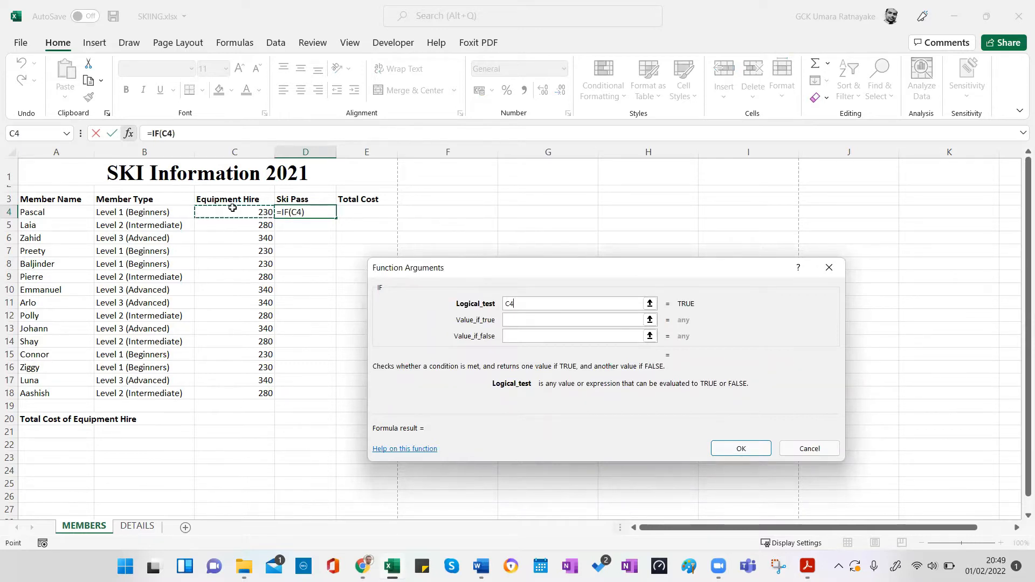
{"action": "type", "text": ">300"}
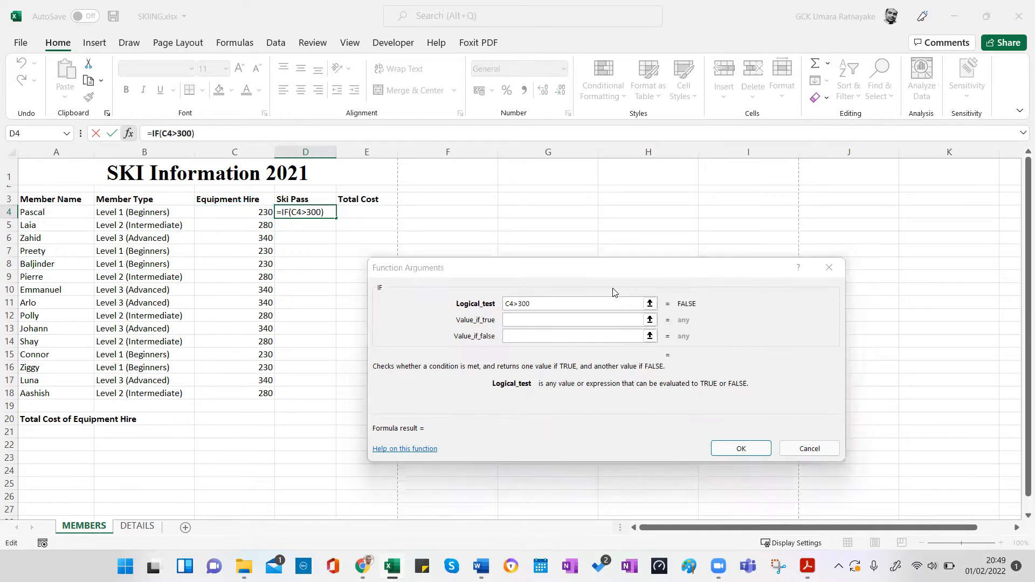
{"action": "key", "text": "alt+Tab"}
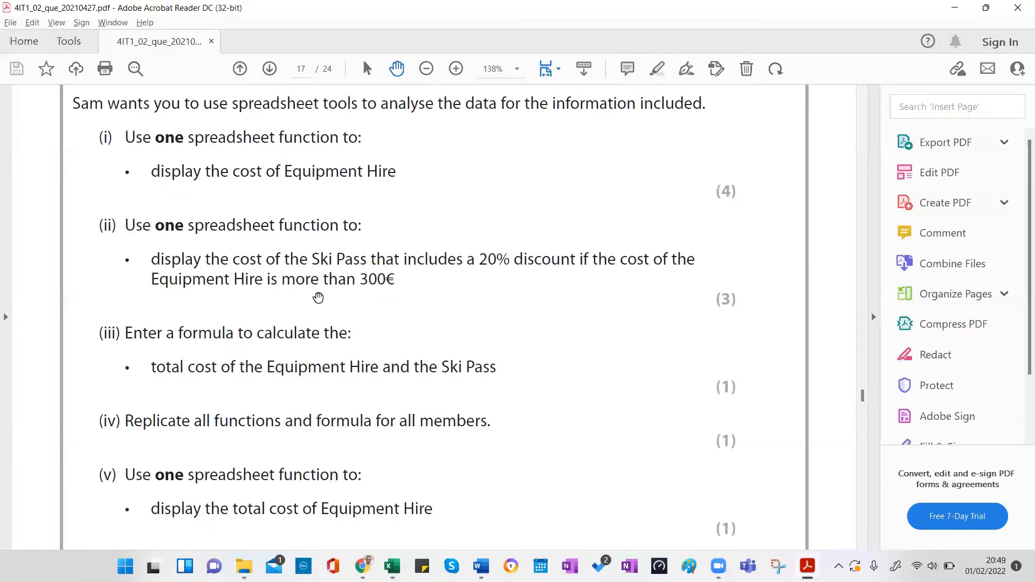
{"action": "key", "text": "alt+Tab"}
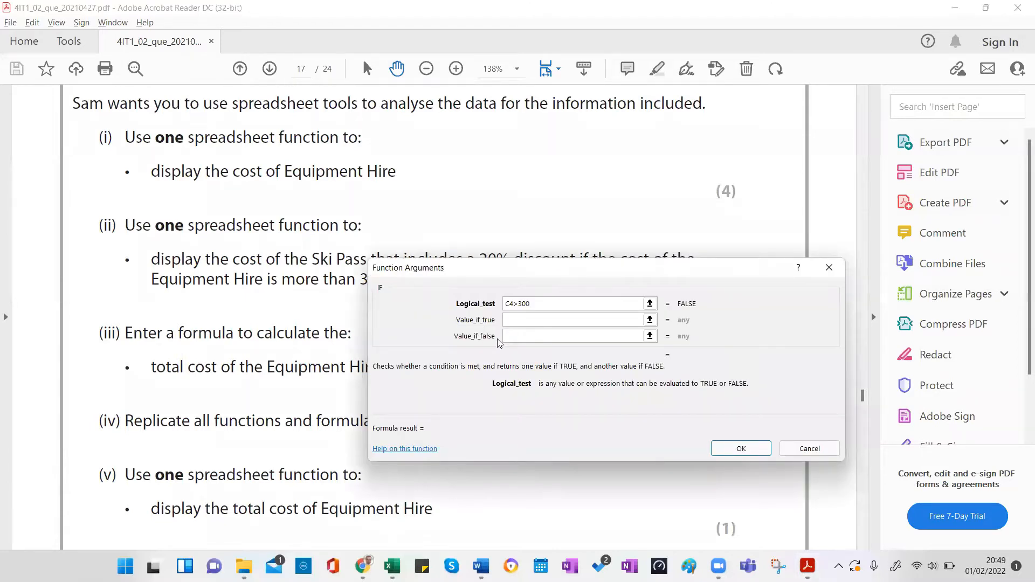
{"action": "key", "text": "alt+Tab"}
{"action": "key", "text": "alt+Tab"}
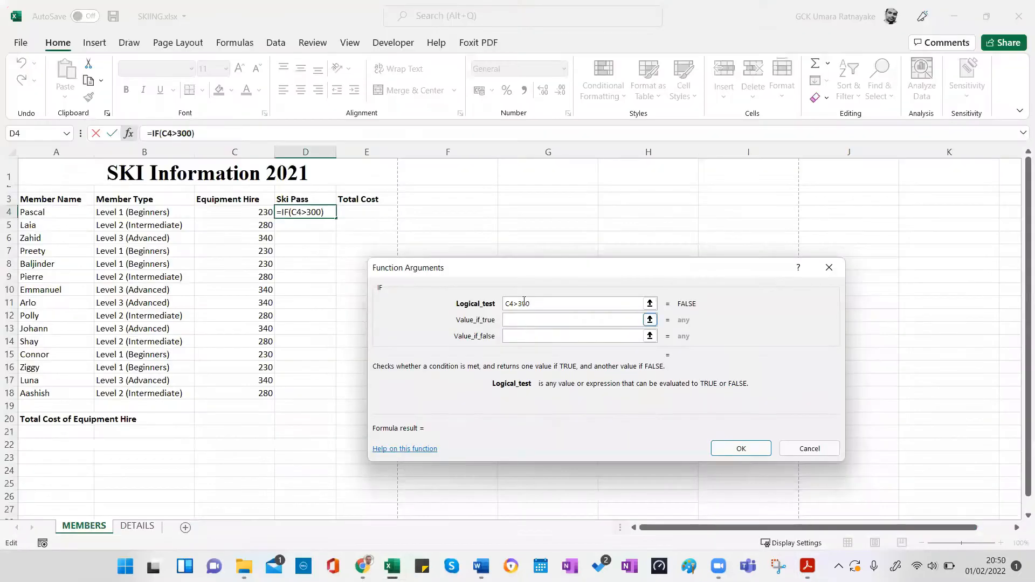
{"action": "left_click", "coordinate": [519, 304]}
{"action": "type", "text": "="}
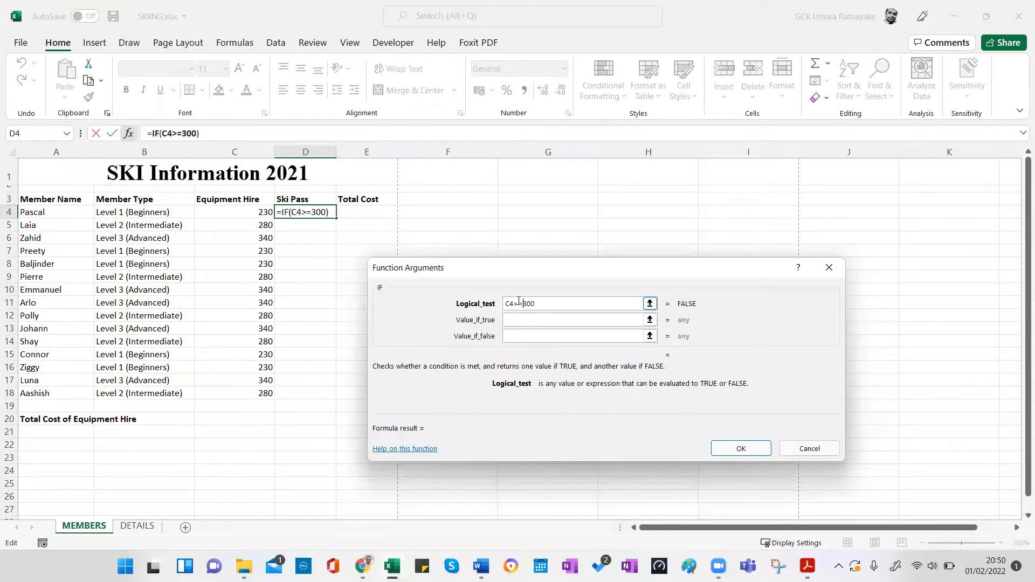
{"action": "left_click", "coordinate": [552, 319]}
{"action": "left_click", "coordinate": [531, 304]}
{"action": "key", "text": "BackSpace"}
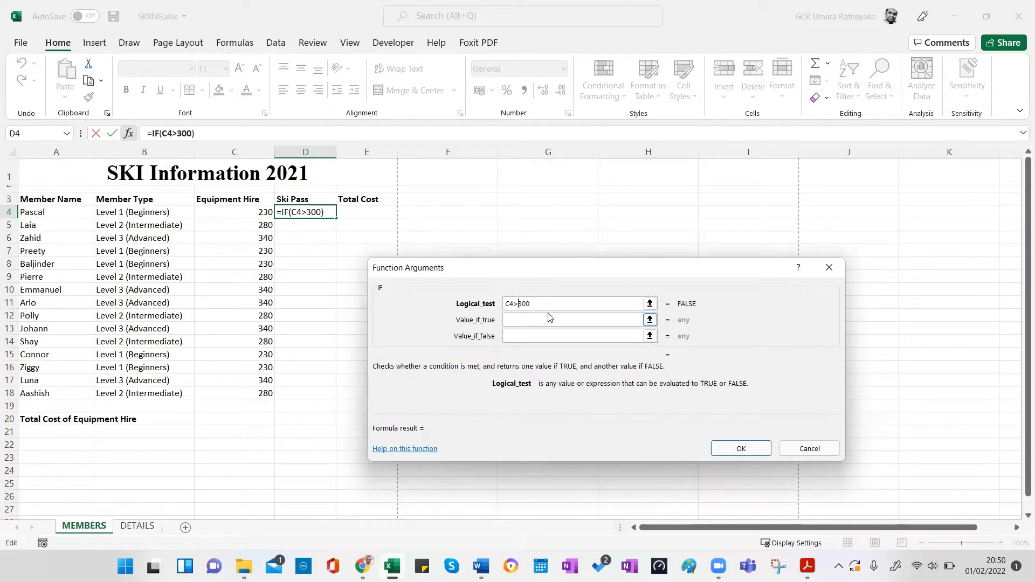
Step: Set the IF function's value if true to 80% of the Ski Pass Fee, DETAILS!B18*80%
{"action": "left_click", "coordinate": [530, 321]}
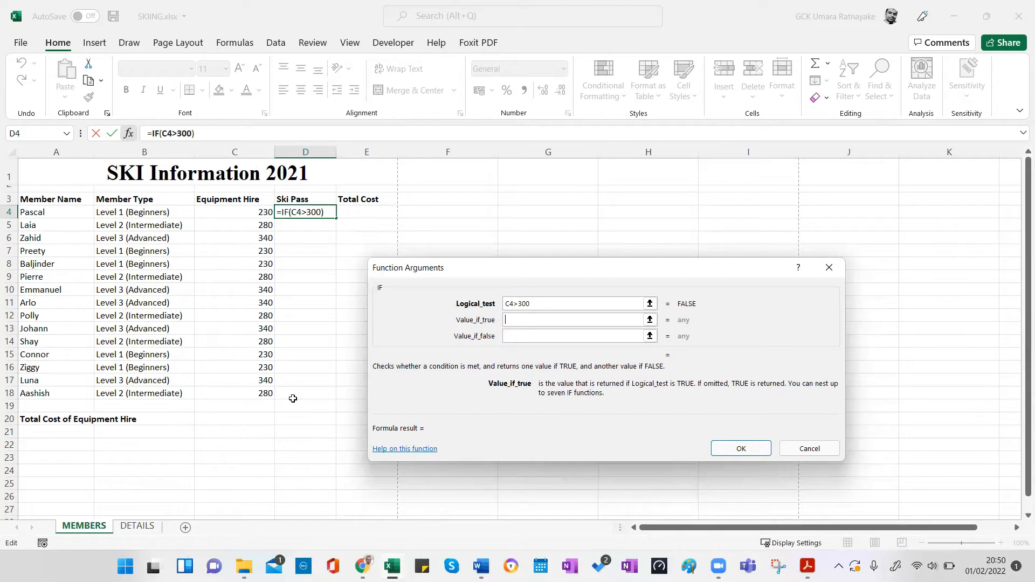
{"action": "left_click", "coordinate": [138, 527]}
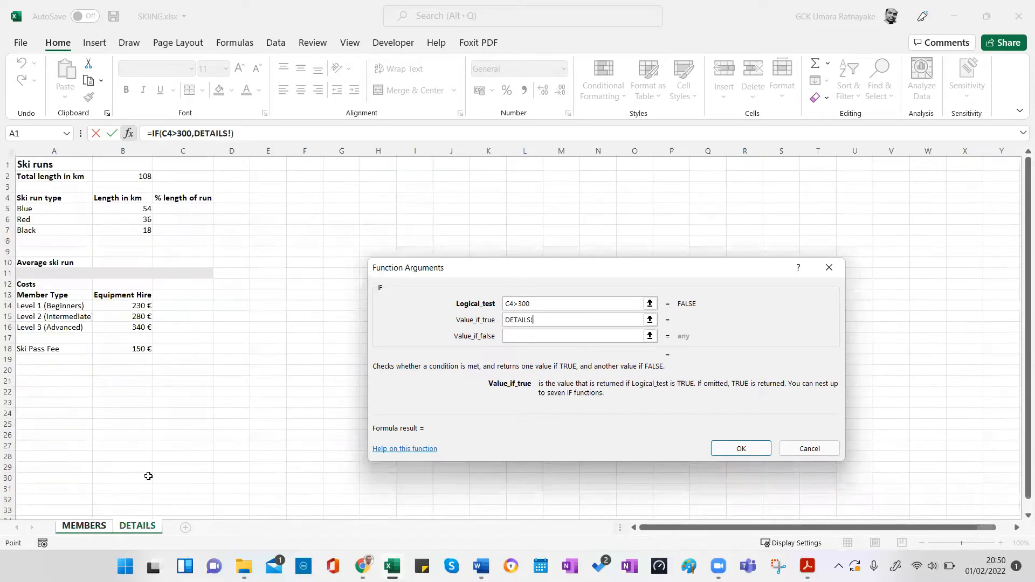
{"action": "left_click", "coordinate": [113, 348]}
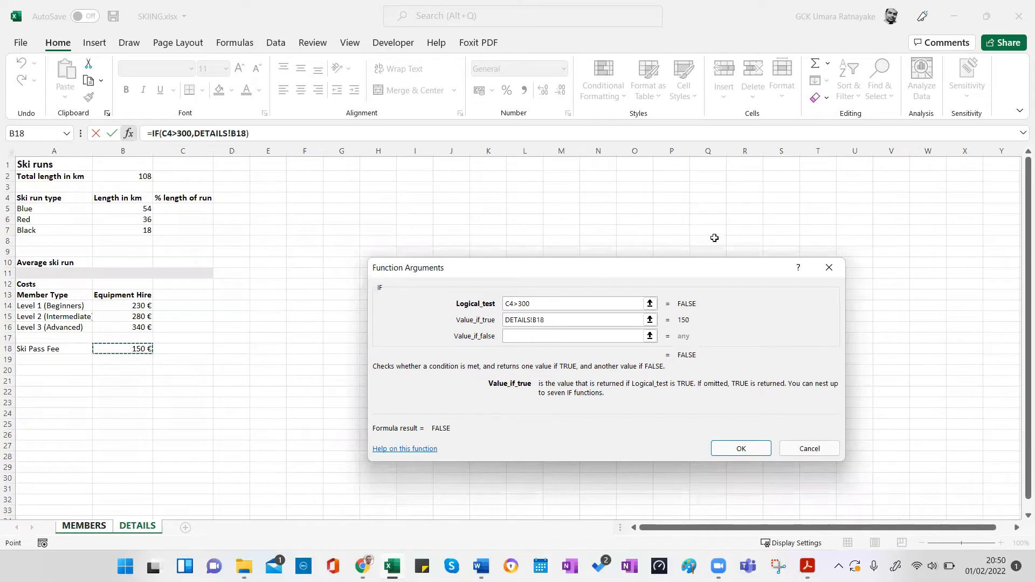
{"action": "type", "text": "*80"}
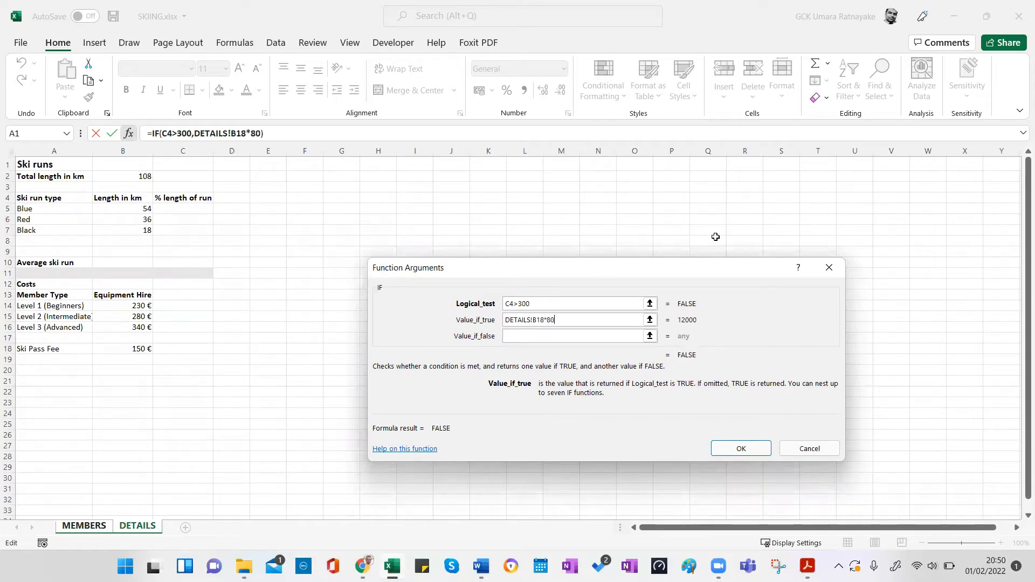
{"action": "type", "text": "%"}
Step: Set the IF function's value if false to the full Ski Pass Fee, DETAILS!B18
{"action": "left_click", "coordinate": [515, 337]}
{"action": "left_click", "coordinate": [137, 527]}
{"action": "left_click", "coordinate": [131, 349]}
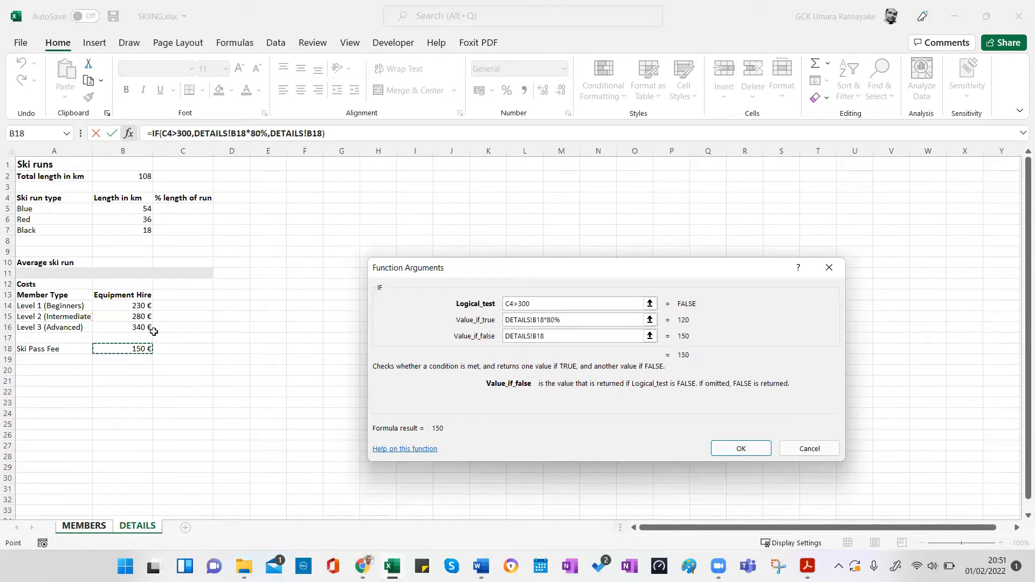
Step: Make both Ski Pass Fee references absolute as DETAILS!$B$18 and complete the IF function
{"action": "left_click", "coordinate": [538, 337]}
{"action": "key", "text": "F4"}
{"action": "left_click", "coordinate": [537, 322]}
{"action": "left_click", "coordinate": [530, 339]}
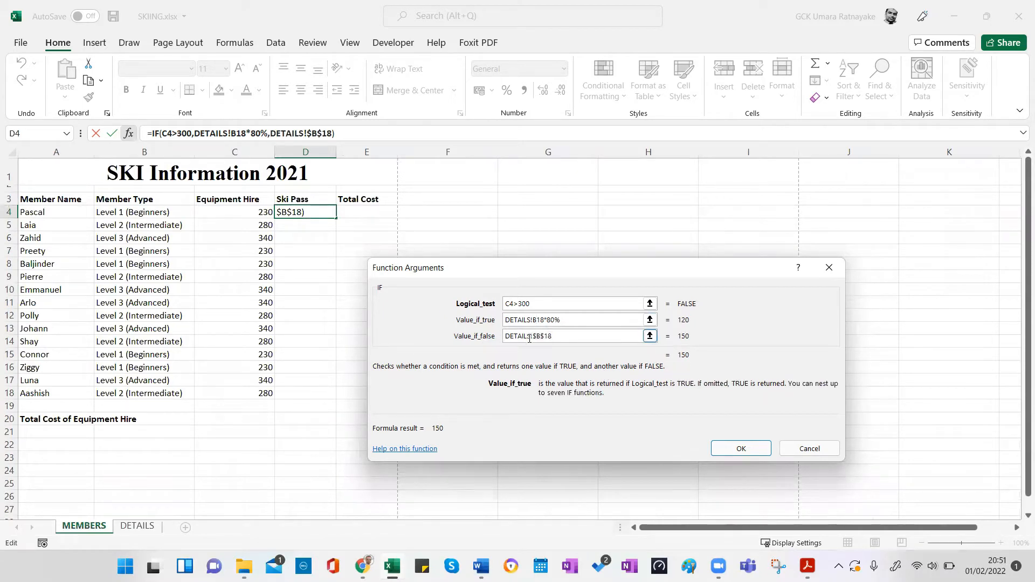
{"action": "key", "text": "F4"}
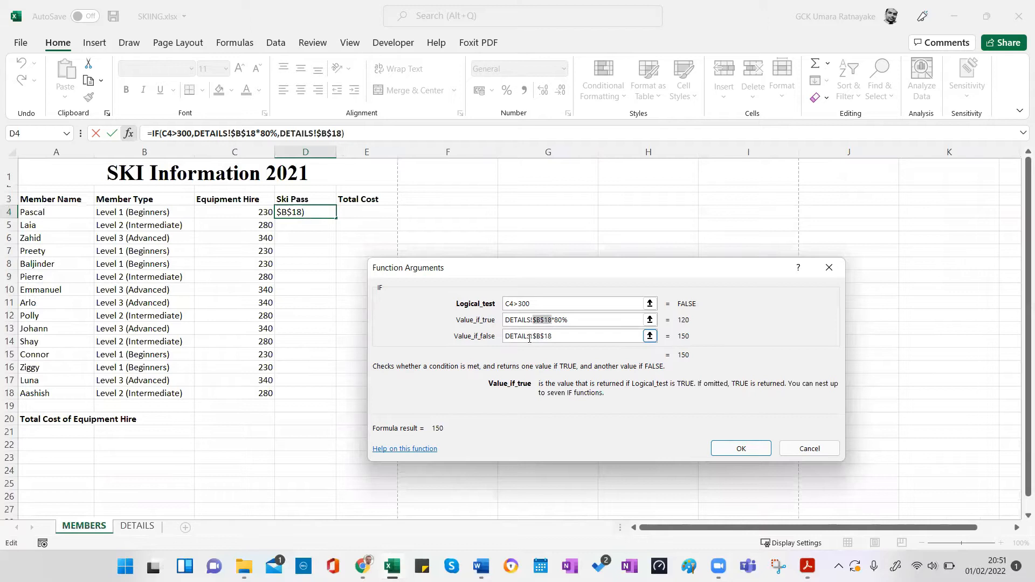
{"action": "left_click", "coordinate": [752, 447]}
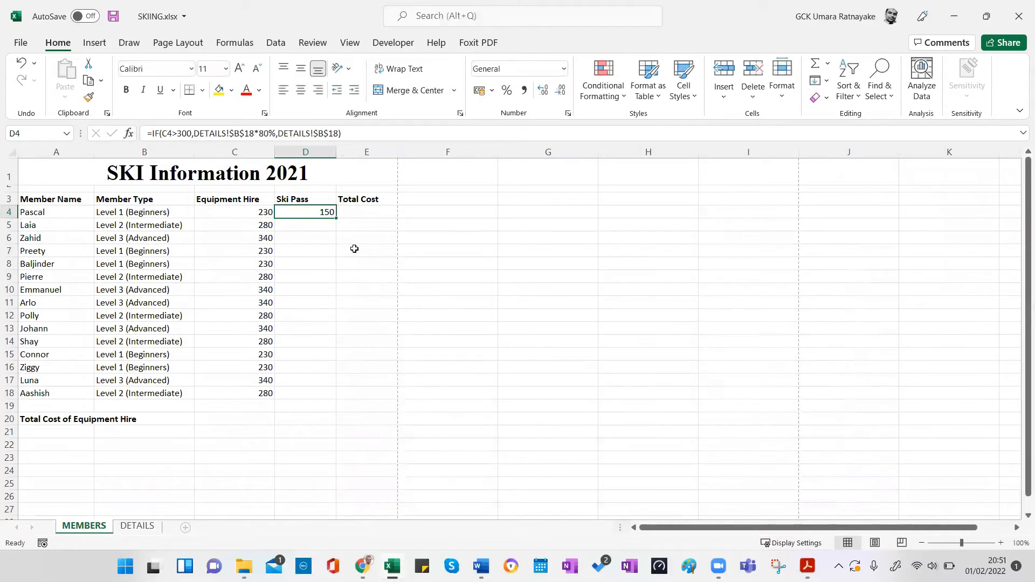
Step: Fill the Ski Pass formula down from D4 to D18 and check the discounted fee in row 6
{"action": "left_click_drag", "start_coordinate": [338, 220], "coordinate": [329, 398]}
{"action": "left_click", "coordinate": [518, 275]}
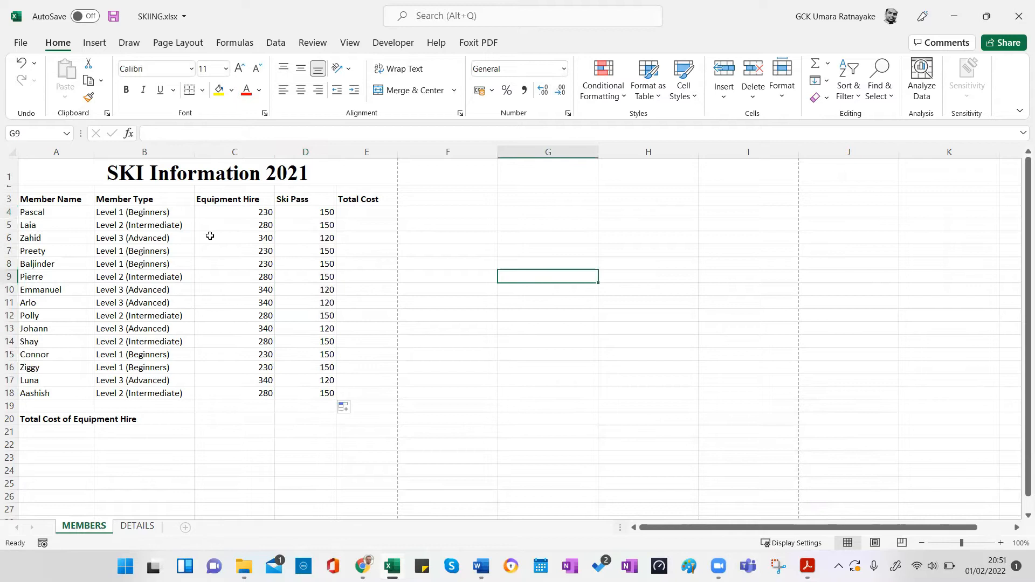
{"action": "left_click", "coordinate": [255, 243]}
{"action": "left_click", "coordinate": [319, 240]}
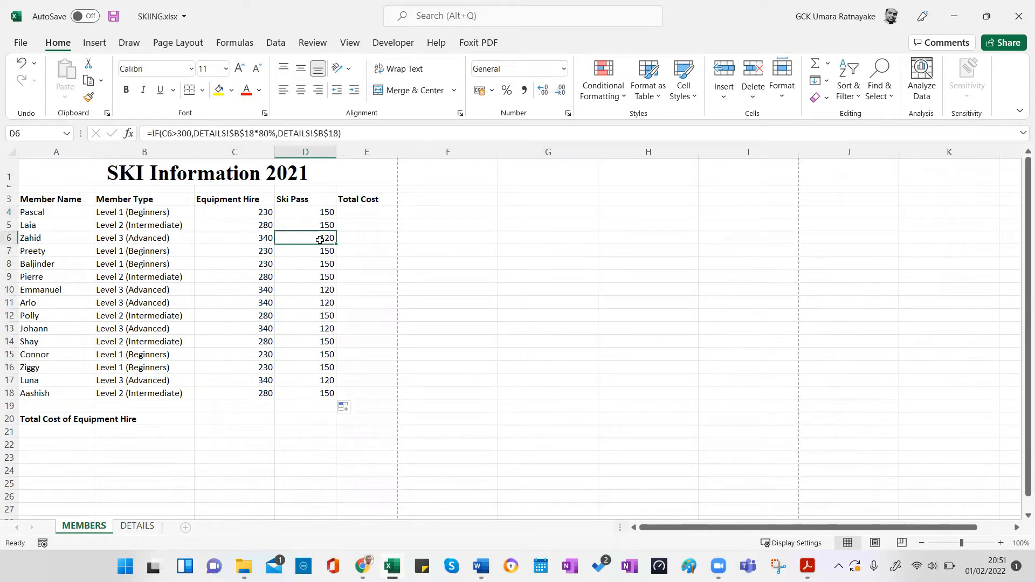
Step: Enter =C4+D4 in cell E4 under Total Cost and fill the formula down to E18
{"action": "left_click", "coordinate": [372, 213]}
{"action": "type", "text": "="}
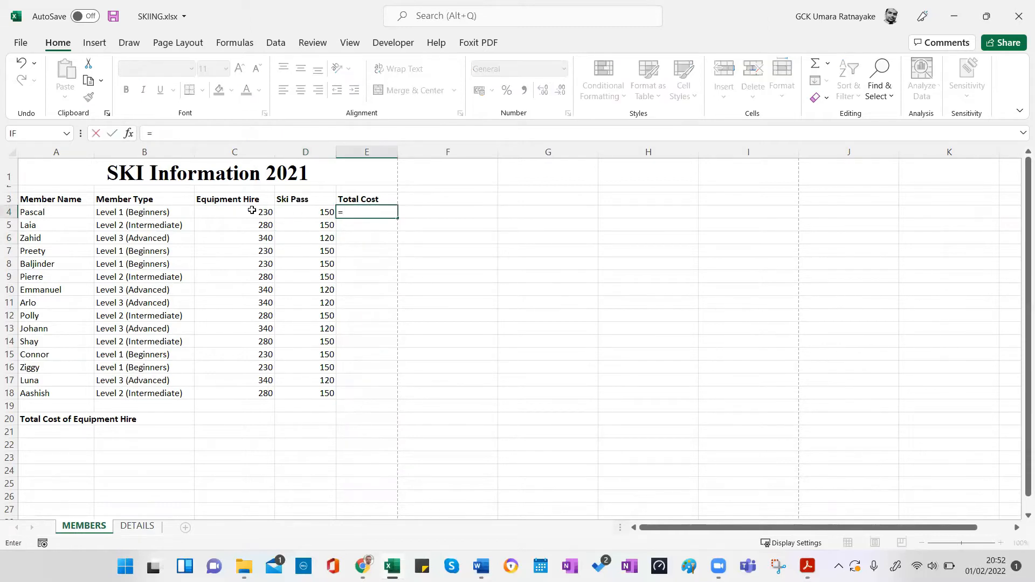
{"action": "left_click", "coordinate": [252, 211]}
{"action": "type", "text": "+"}
{"action": "left_click", "coordinate": [300, 210]}
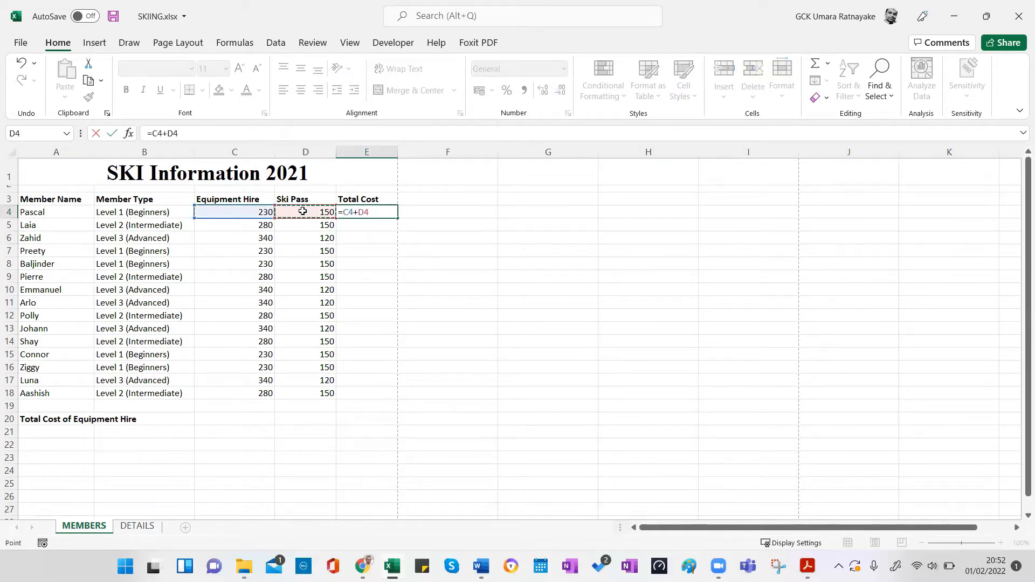
{"action": "key", "text": "Return"}
{"action": "left_click", "coordinate": [390, 211]}
{"action": "left_click_drag", "start_coordinate": [398, 218], "coordinate": [378, 397]}
{"action": "left_click", "coordinate": [504, 291]}
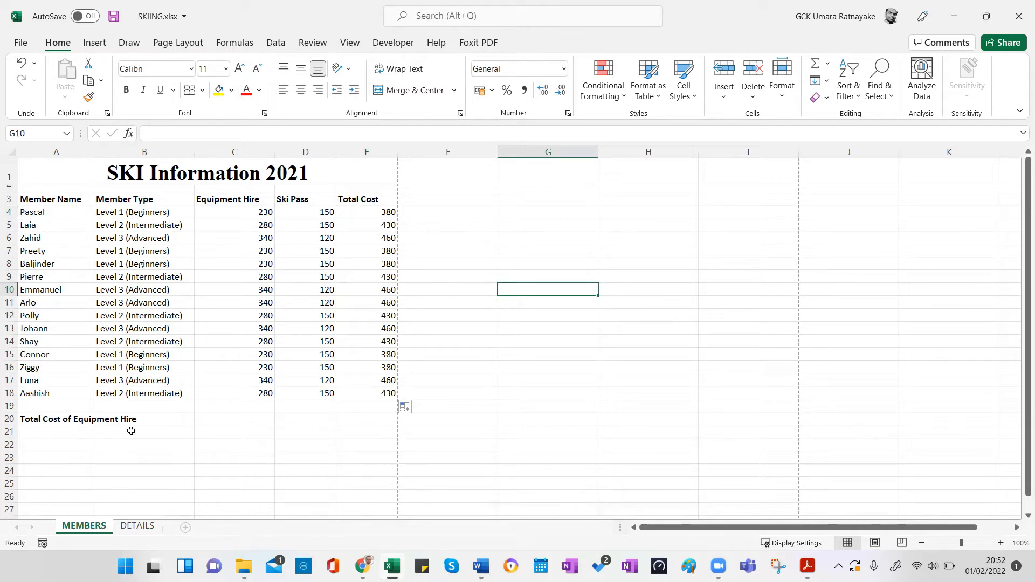
Step: Enter =SUM(C4:C18) in cell C20 for the Total Cost of Equipment Hire
{"action": "left_click_drag", "start_coordinate": [241, 202], "coordinate": [243, 394]}
{"action": "left_click", "coordinate": [221, 418]}
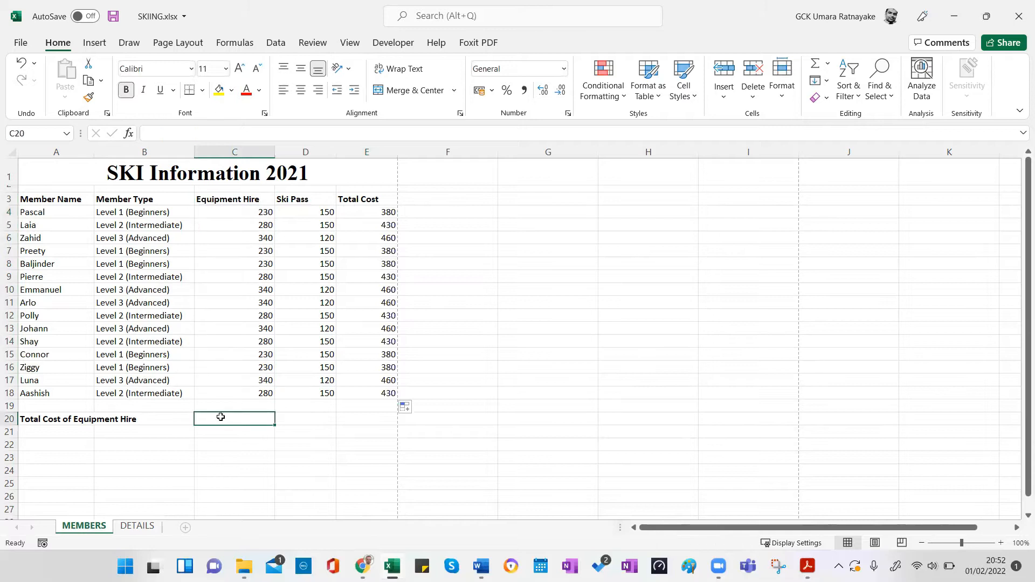
{"action": "left_click", "coordinate": [815, 65]}
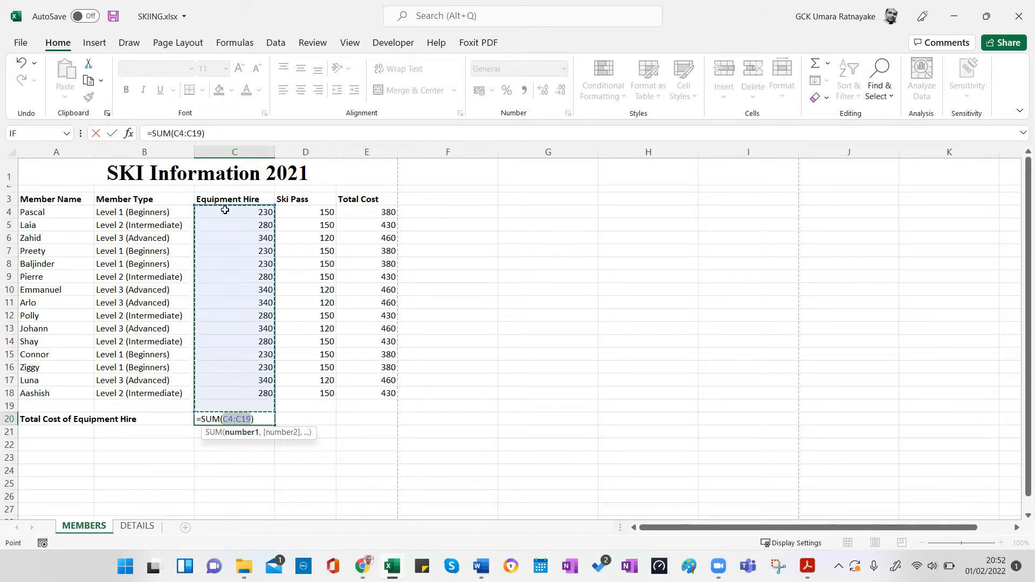
{"action": "left_click_drag", "start_coordinate": [270, 213], "coordinate": [228, 393]}
{"action": "key", "text": "Return"}
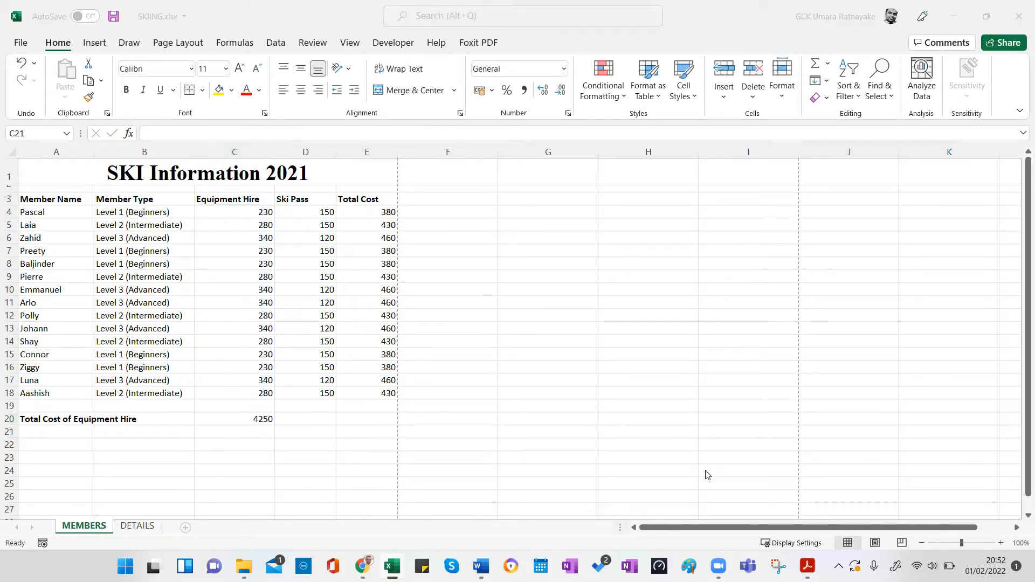
Step: Read Task B1c in the PDF in Adobe Acrobat Reader and apply the Euro accounting format to C4:E18 and C20 on MEMBERS in Excel
{"action": "key", "text": "alt+Tab"}
{"action": "scroll", "coordinate": [370, 351], "scroll_direction": "down", "scroll_amount": 3}
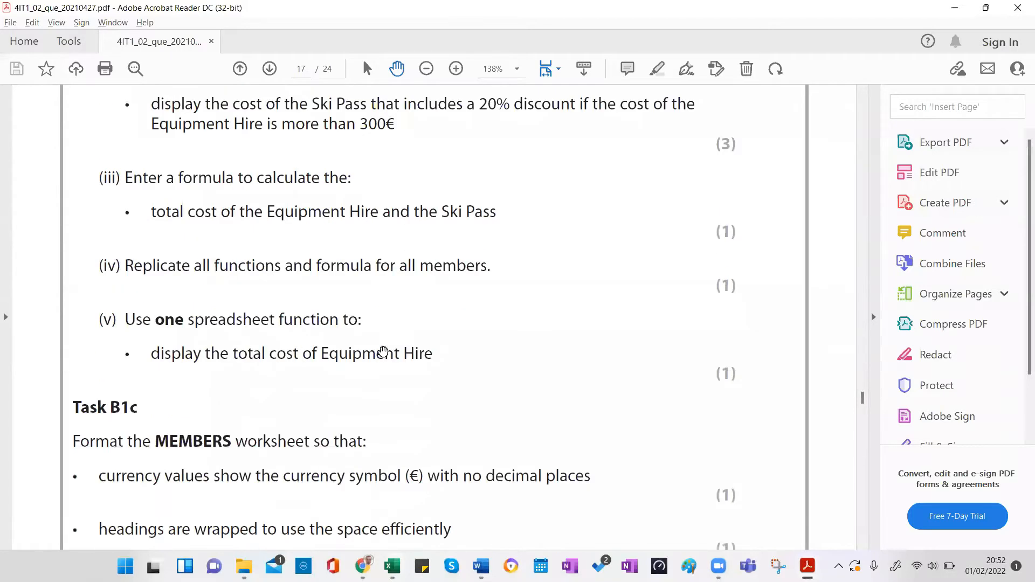
{"action": "scroll", "coordinate": [188, 275], "scroll_direction": "down", "scroll_amount": 5}
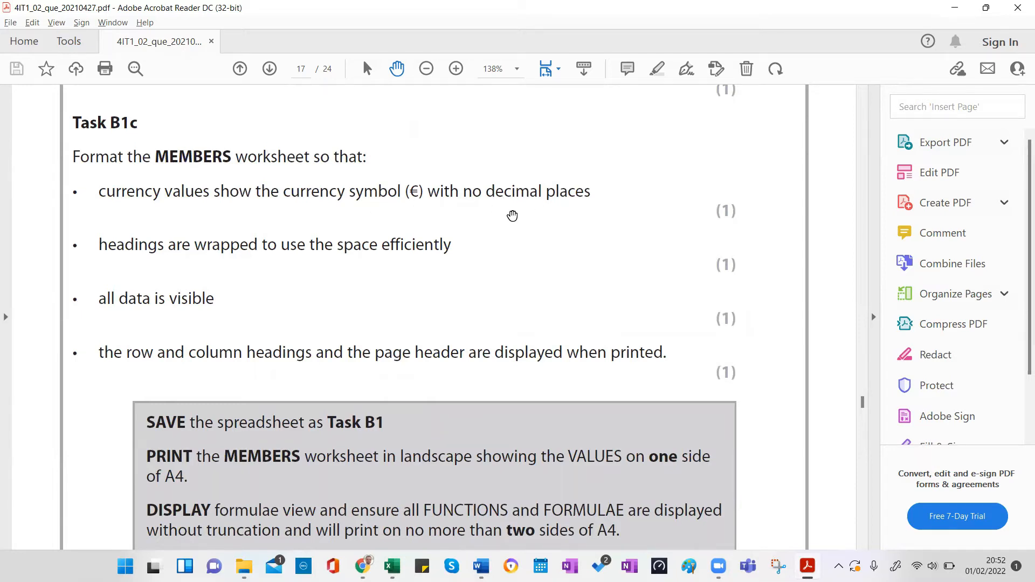
{"action": "key", "text": "alt+Tab"}
{"action": "left_click", "coordinate": [508, 327]}
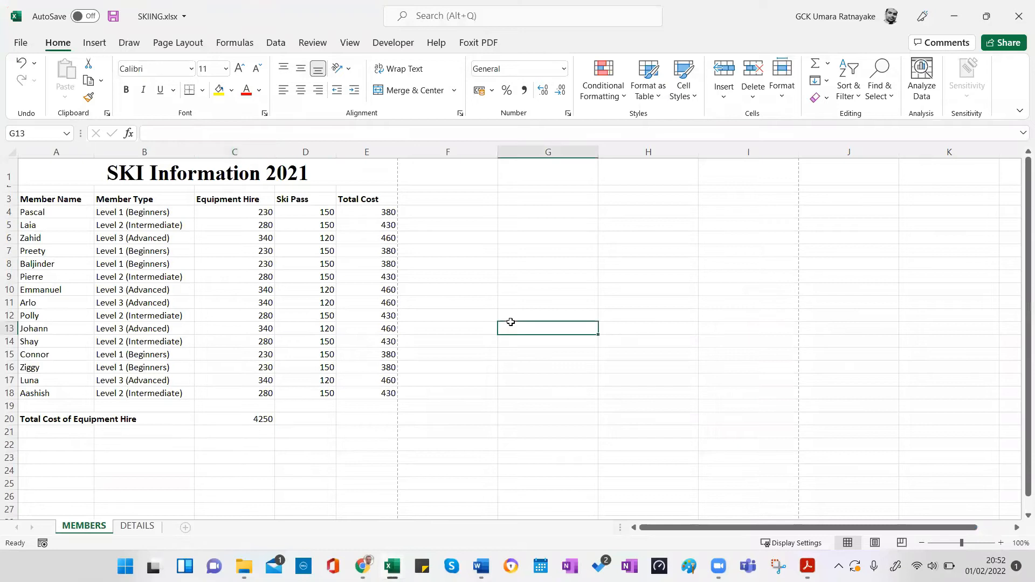
{"action": "left_click_drag", "start_coordinate": [233, 213], "coordinate": [372, 394]}
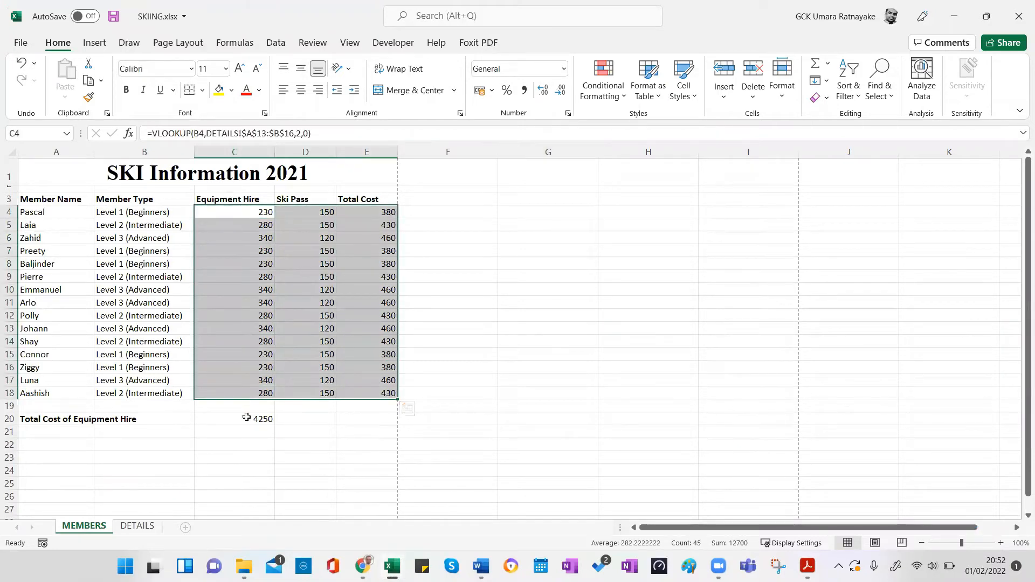
{"action": "left_click", "coordinate": [527, 351]}
{"action": "left_click_drag", "start_coordinate": [232, 213], "coordinate": [383, 392]}
{"action": "left_click", "coordinate": [240, 420], "text": "ctrl"}
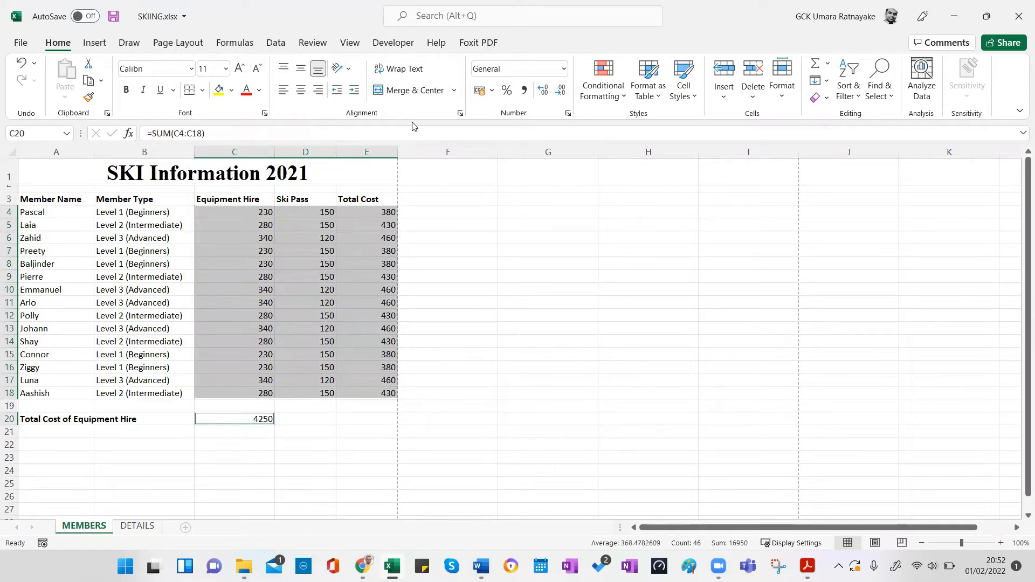
{"action": "left_click", "coordinate": [493, 92]}
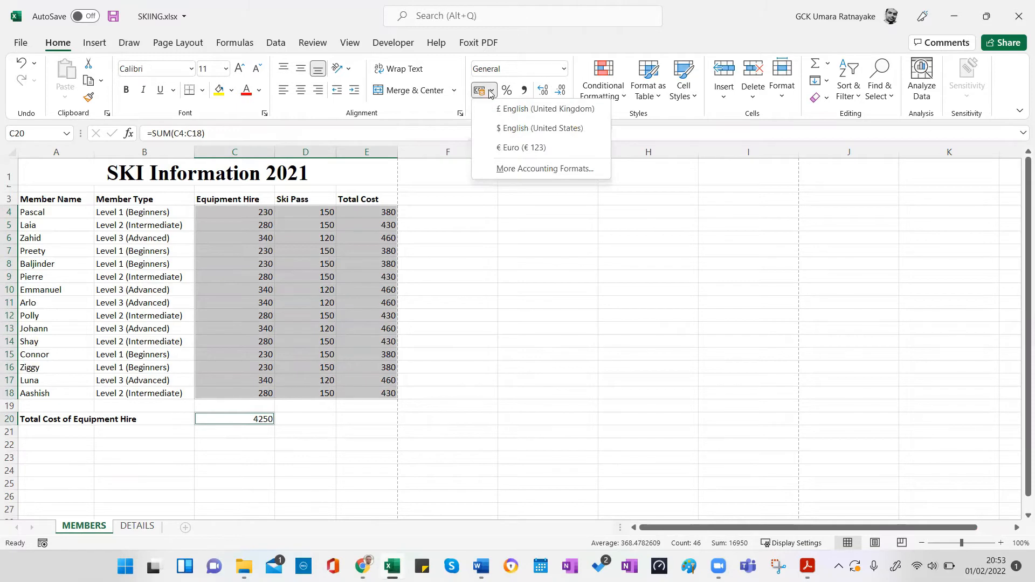
{"action": "left_click", "coordinate": [521, 147]}
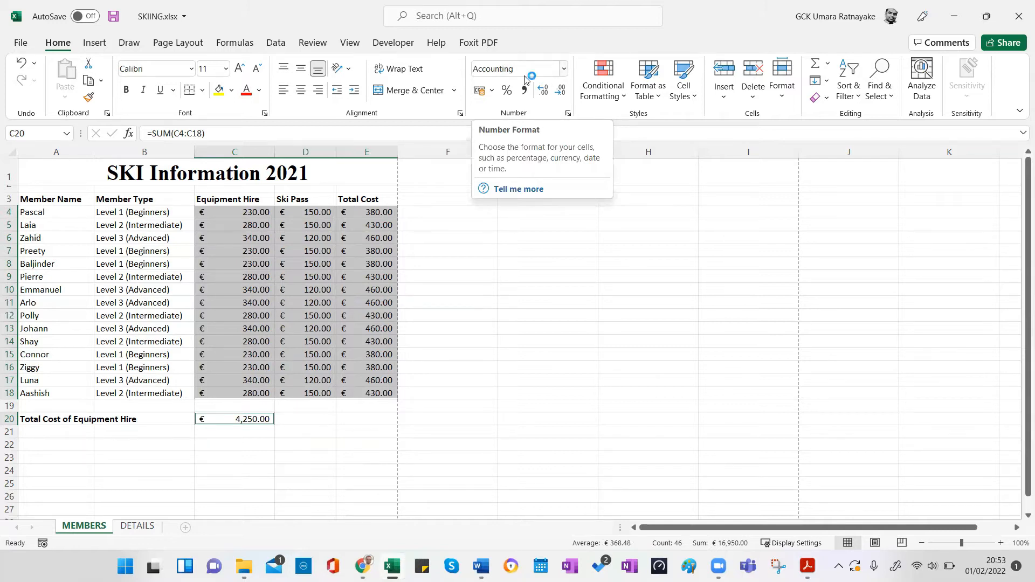
Step: Change the number format of C4:E18 and C20 to Currency with 0 decimal places and the € Euro symbol
{"action": "left_click", "coordinate": [563, 69]}
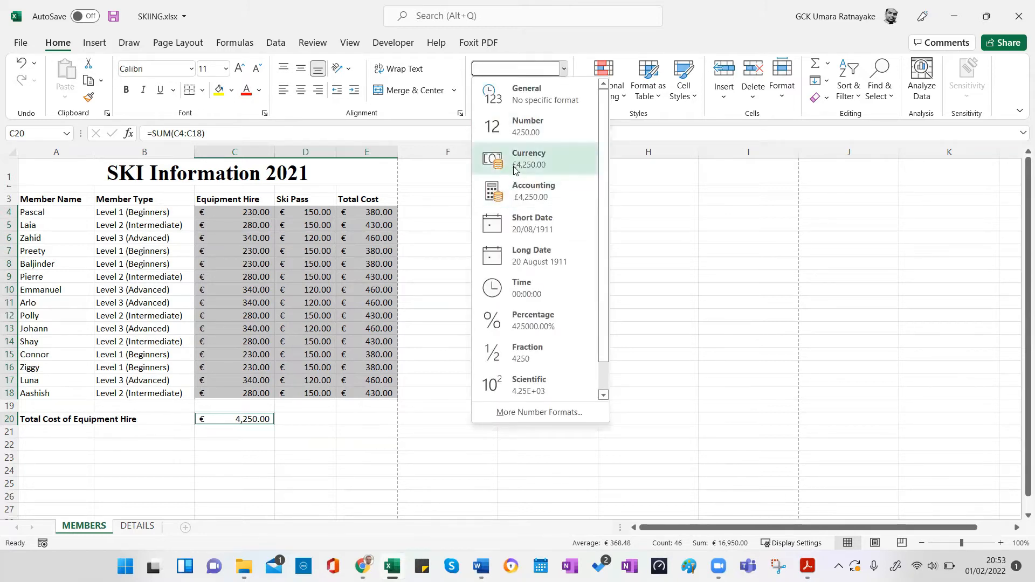
{"action": "left_click", "coordinate": [537, 418]}
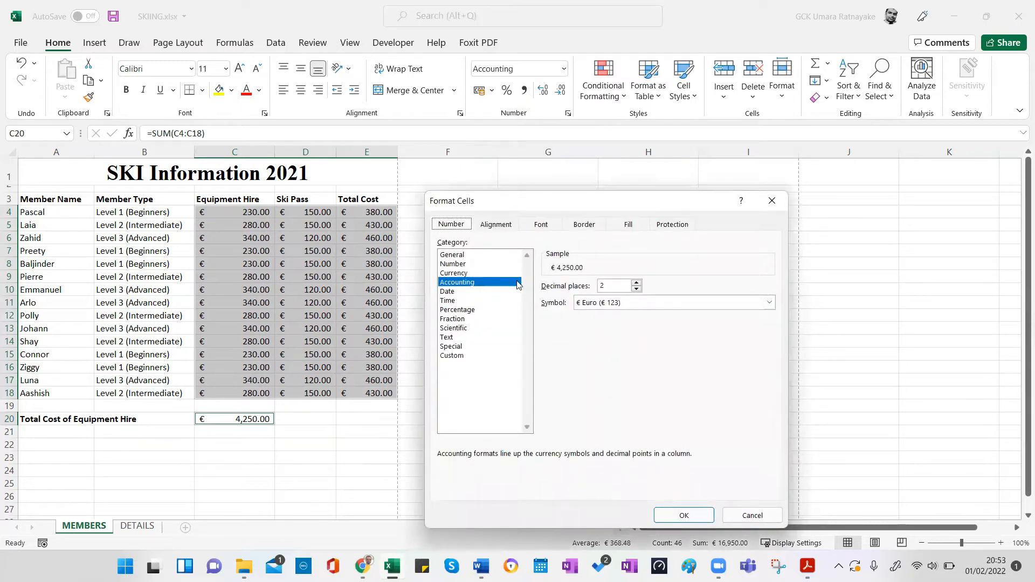
{"action": "left_click", "coordinate": [453, 272]}
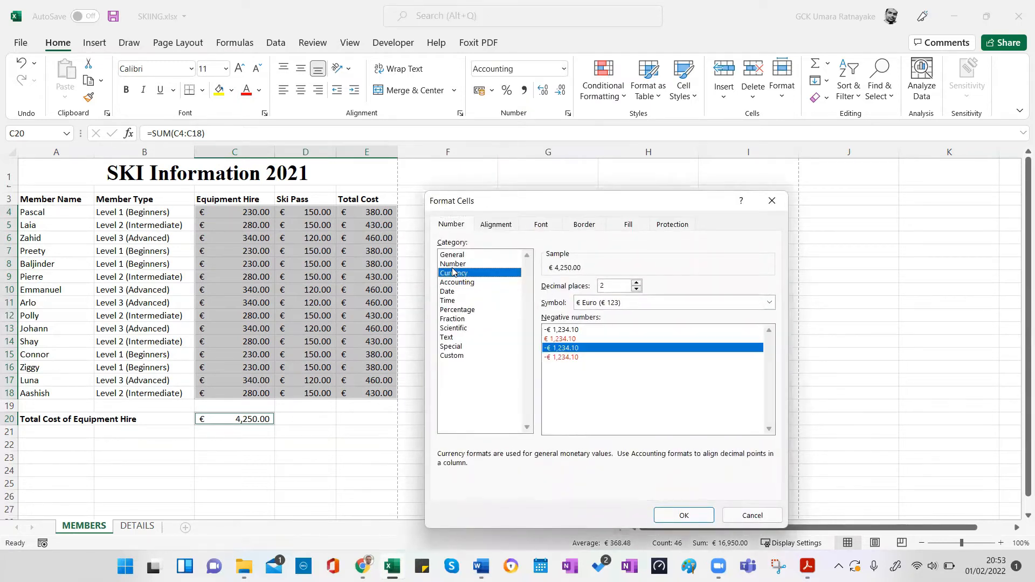
{"action": "left_click", "coordinate": [636, 289]}
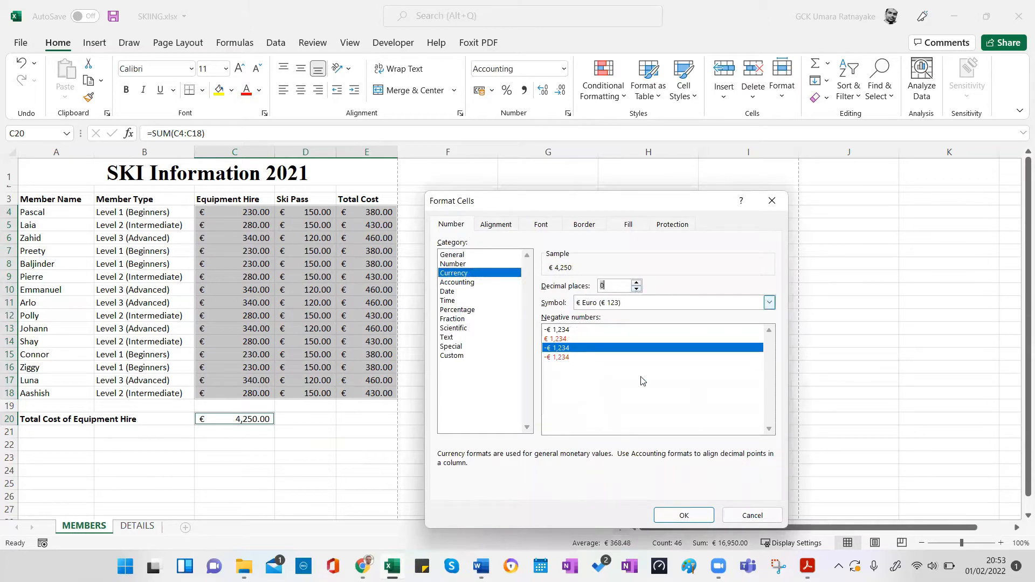
{"action": "left_click", "coordinate": [681, 515]}
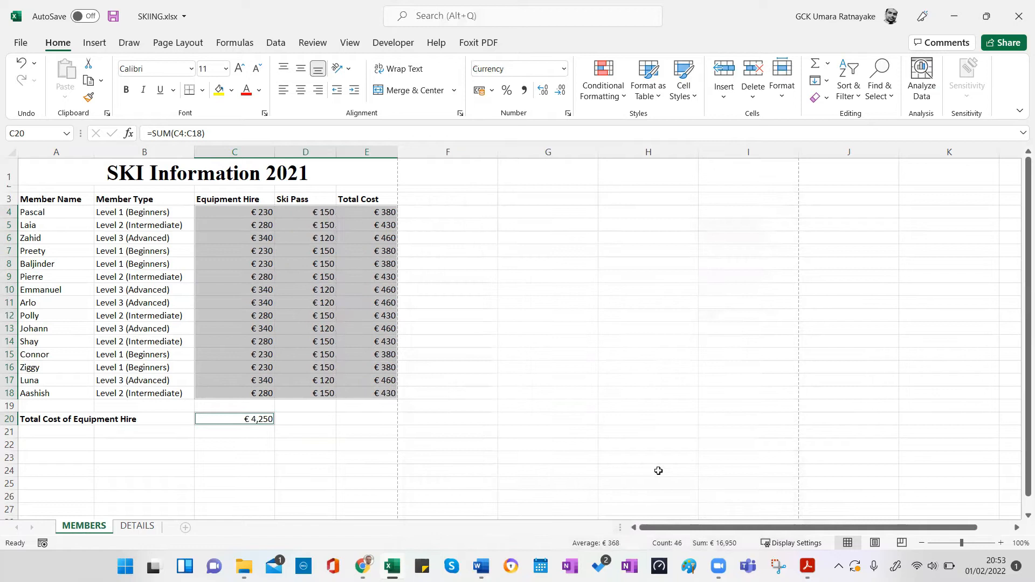
{"action": "left_click", "coordinate": [647, 402]}
Step: Check the heading requirement in the task PDF in Adobe Acrobat Reader and wrap the text of headings A3:E3 in Excel
{"action": "key", "text": "alt+Tab"}
{"action": "scroll", "coordinate": [483, 264], "scroll_direction": "down", "scroll_amount": 3}
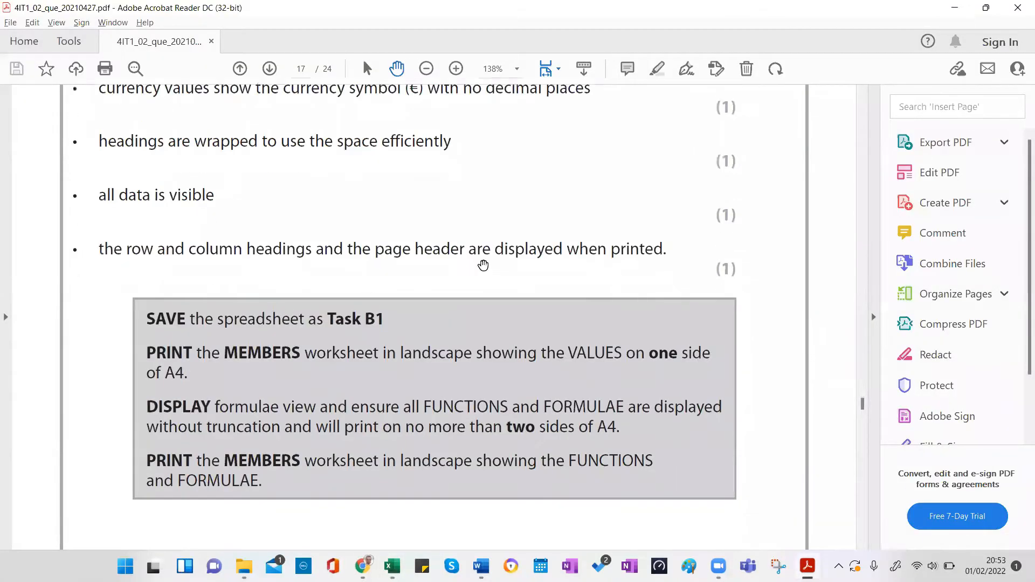
{"action": "scroll", "coordinate": [342, 164], "scroll_direction": "up", "scroll_amount": 2}
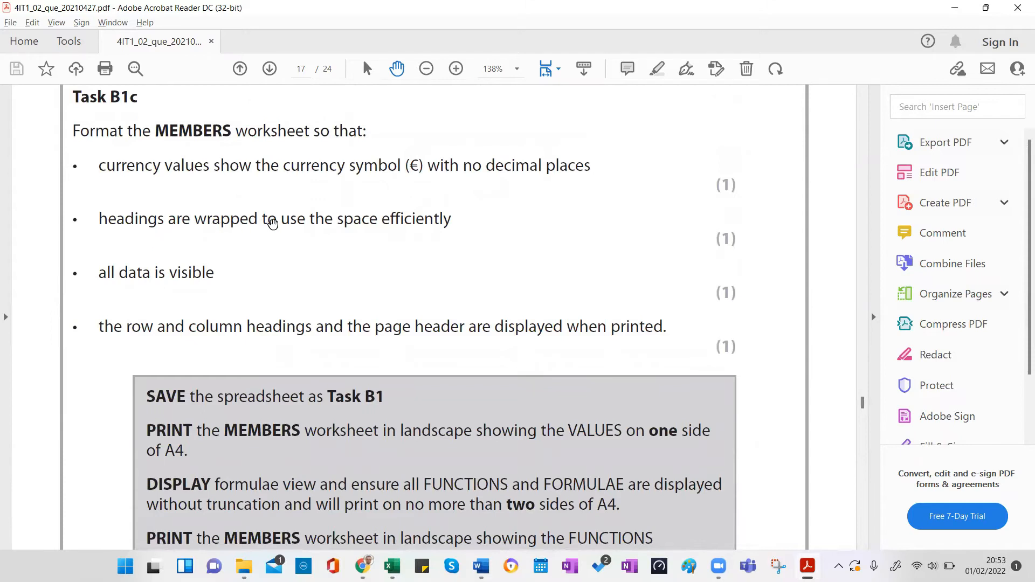
{"action": "key", "text": "alt+Tab"}
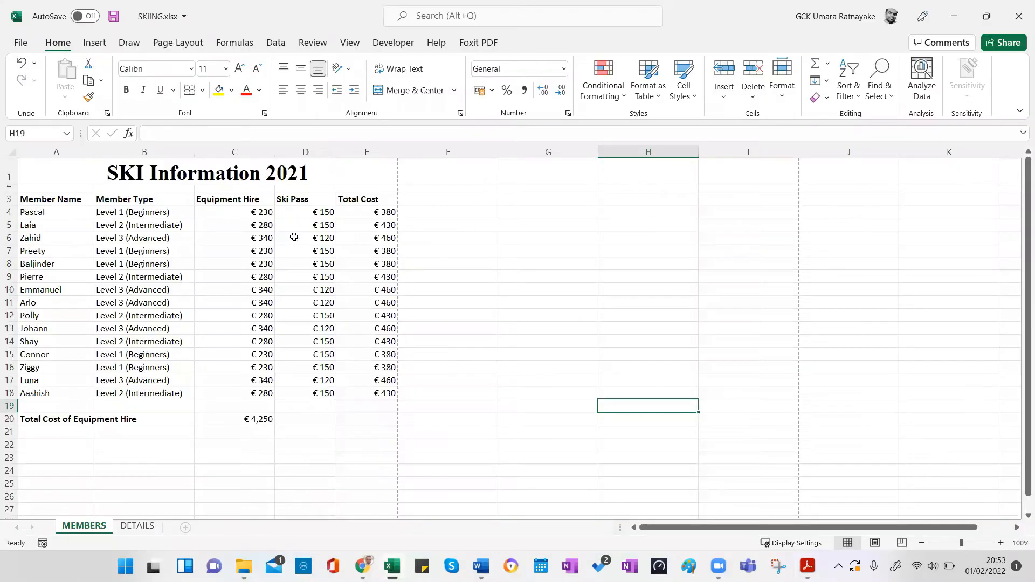
{"action": "left_click", "coordinate": [53, 200]}
{"action": "left_click_drag", "start_coordinate": [119, 197], "coordinate": [372, 199]}
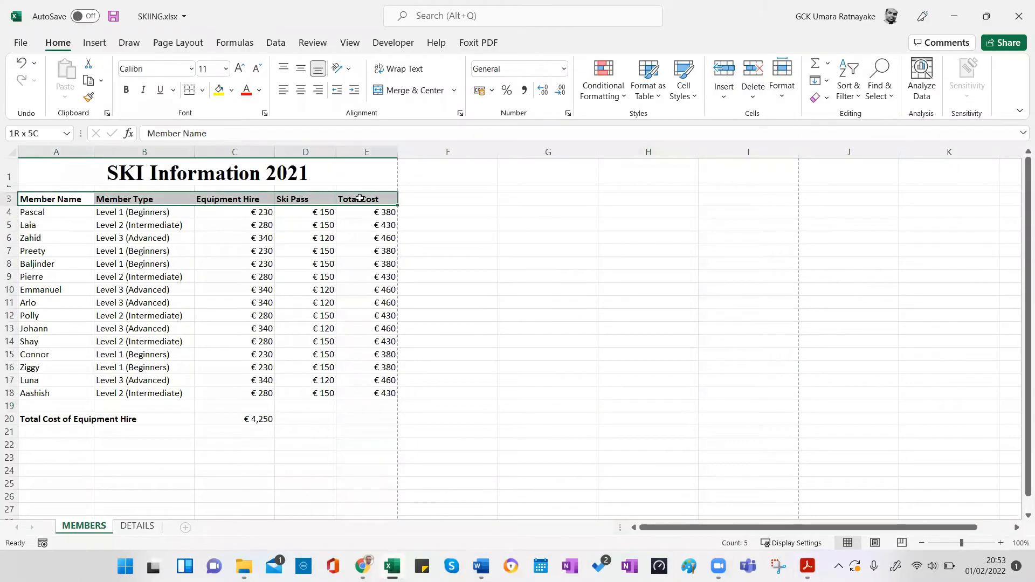
{"action": "left_click", "coordinate": [490, 264]}
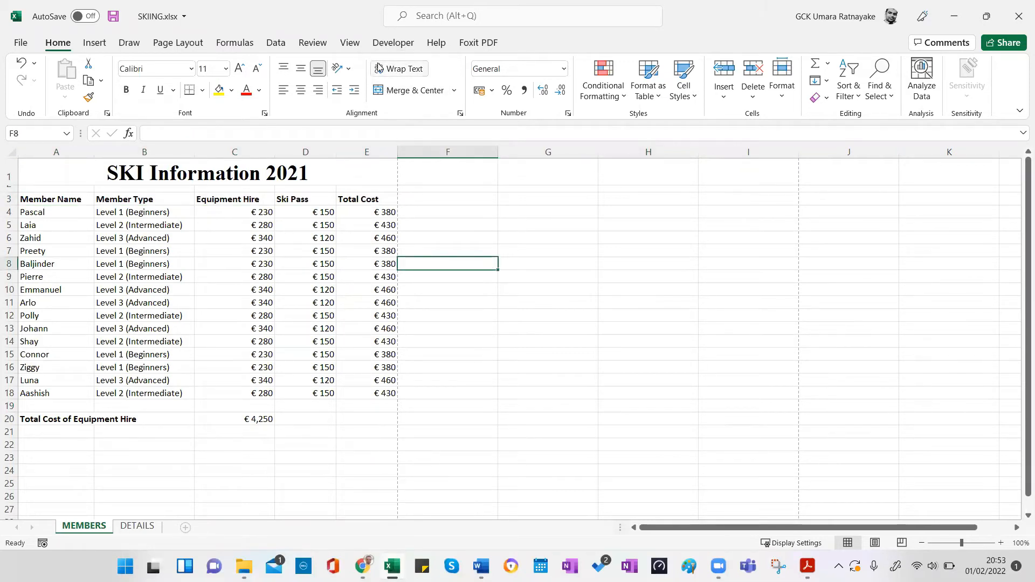
Step: Narrow column E and increase the height of row 3 to show the Total Cost heading on two lines
{"action": "left_click_drag", "start_coordinate": [397, 153], "coordinate": [368, 154]}
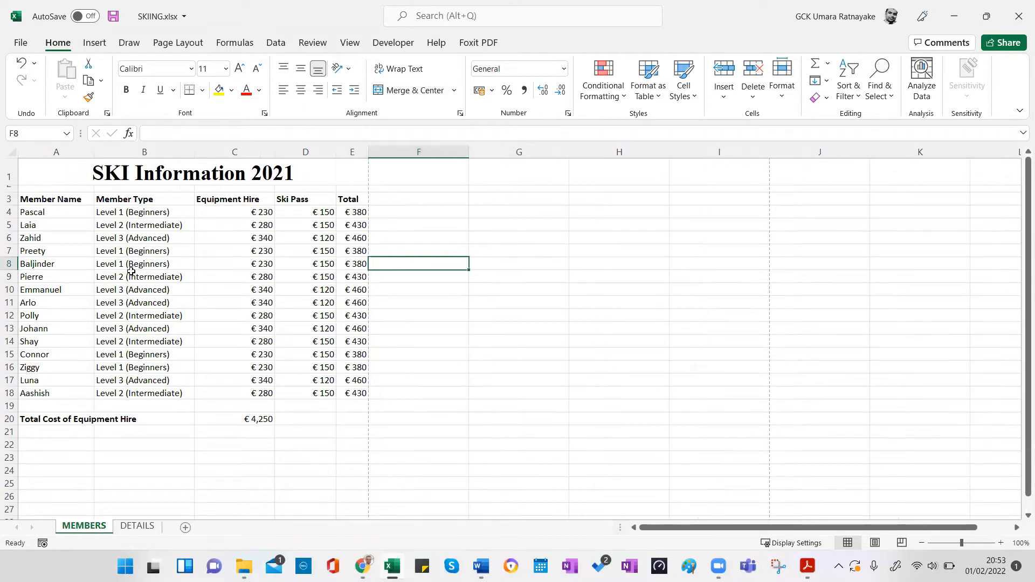
{"action": "left_click_drag", "start_coordinate": [8, 211], "coordinate": [17, 232]}
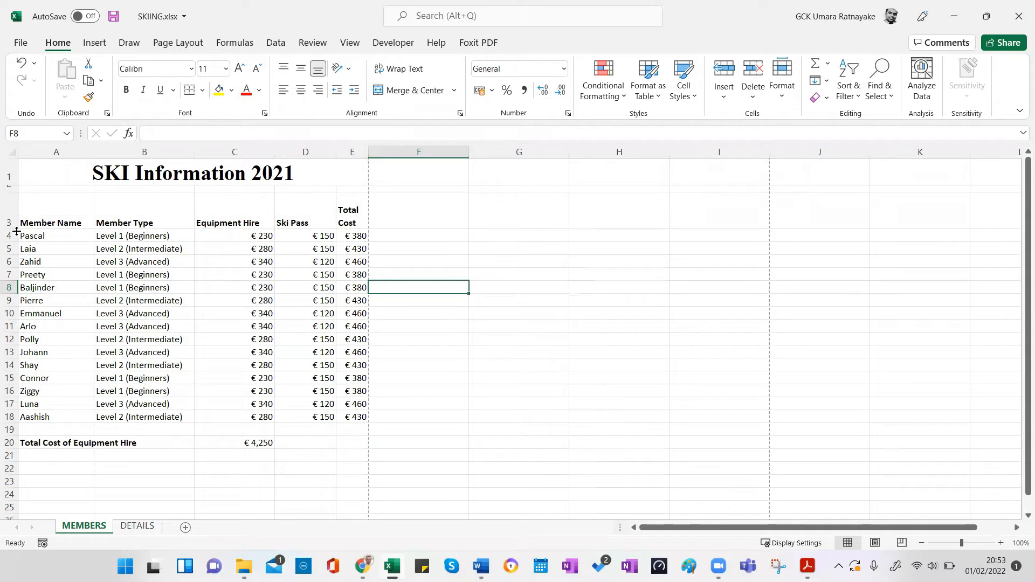
Step: Undo the last height change of row 3 and read the remaining Task B1c and printing requirements in the task PDF in Adobe Acrobat Reader
{"action": "key", "text": "ctrl+z"}
{"action": "key", "text": "alt+Tab"}
{"action": "scroll", "coordinate": [386, 429], "scroll_direction": "down", "scroll_amount": 2}
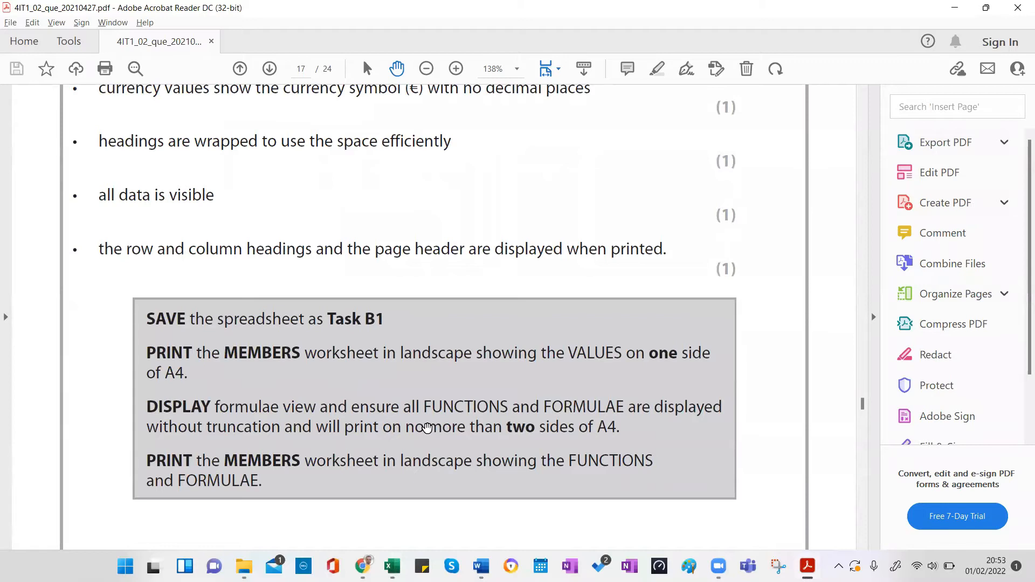
{"action": "scroll", "coordinate": [352, 249], "scroll_direction": "up", "scroll_amount": 2}
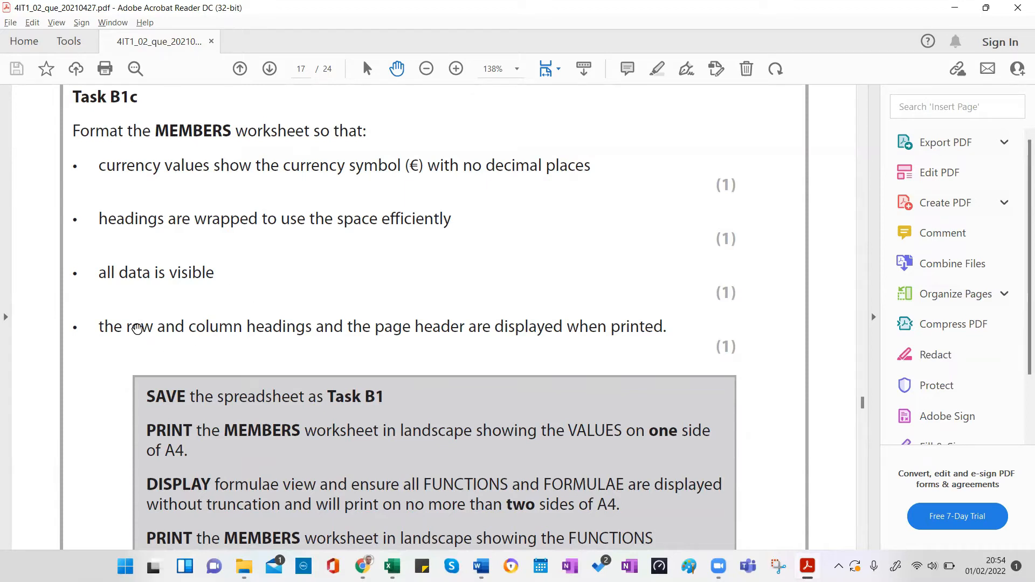
{"action": "scroll", "coordinate": [475, 335], "scroll_direction": "down", "scroll_amount": 2}
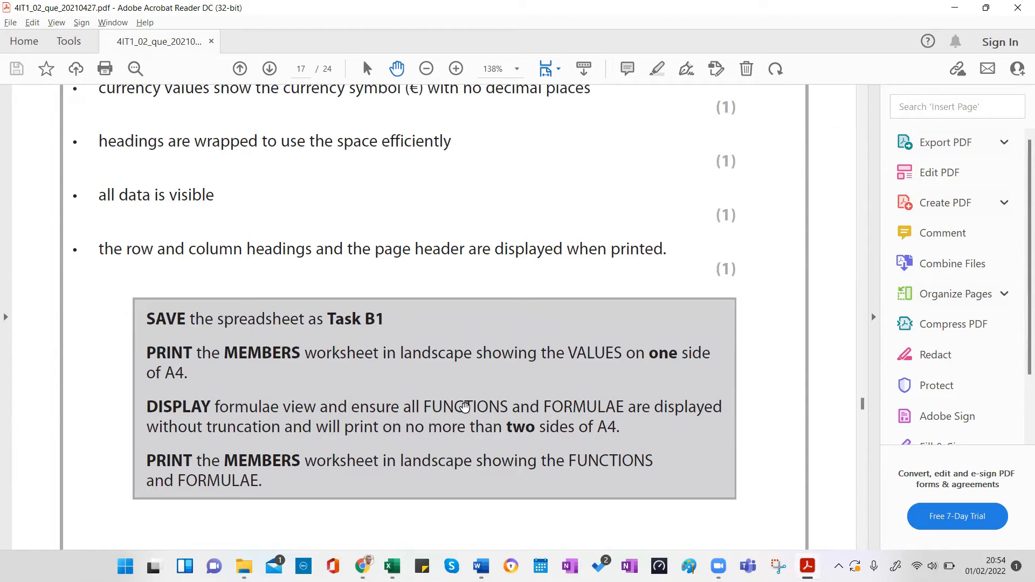
Step: Switch to Excel, show the formulas on the MEMBERS sheet and autofit columns C and D to their full formulas
{"action": "key", "text": "alt+Tab"}
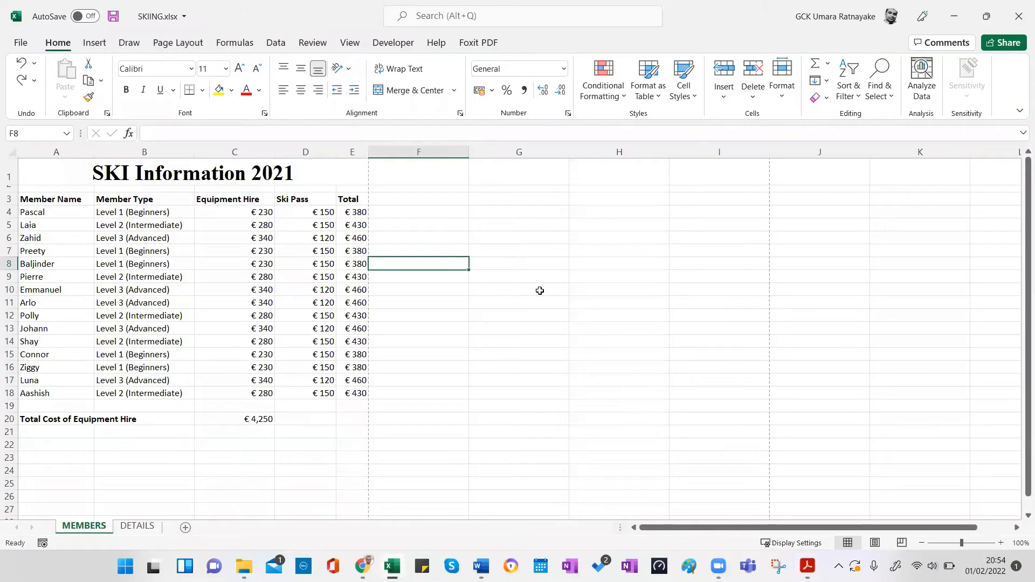
{"action": "left_click", "coordinate": [248, 43]}
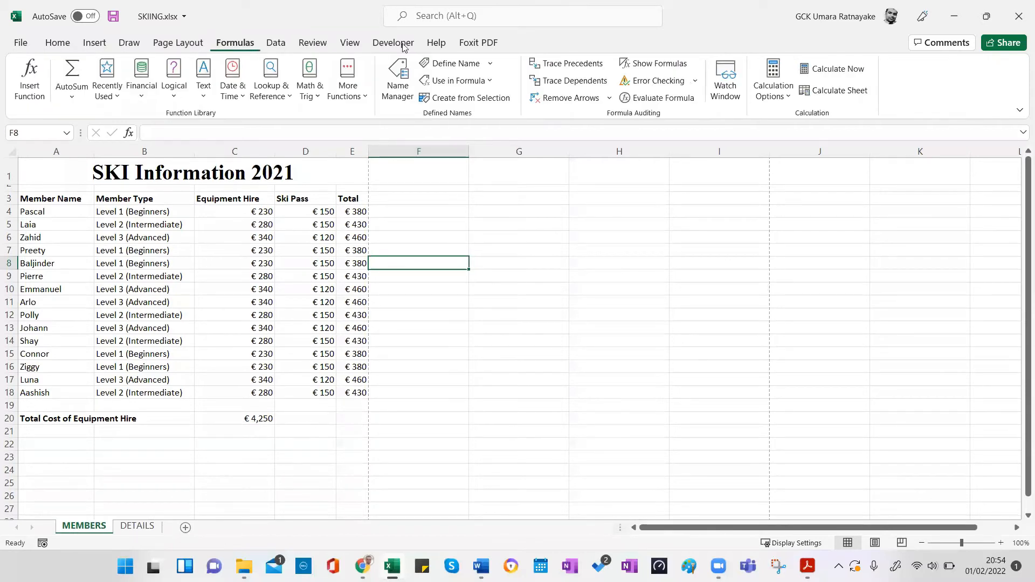
{"action": "left_click", "coordinate": [647, 69]}
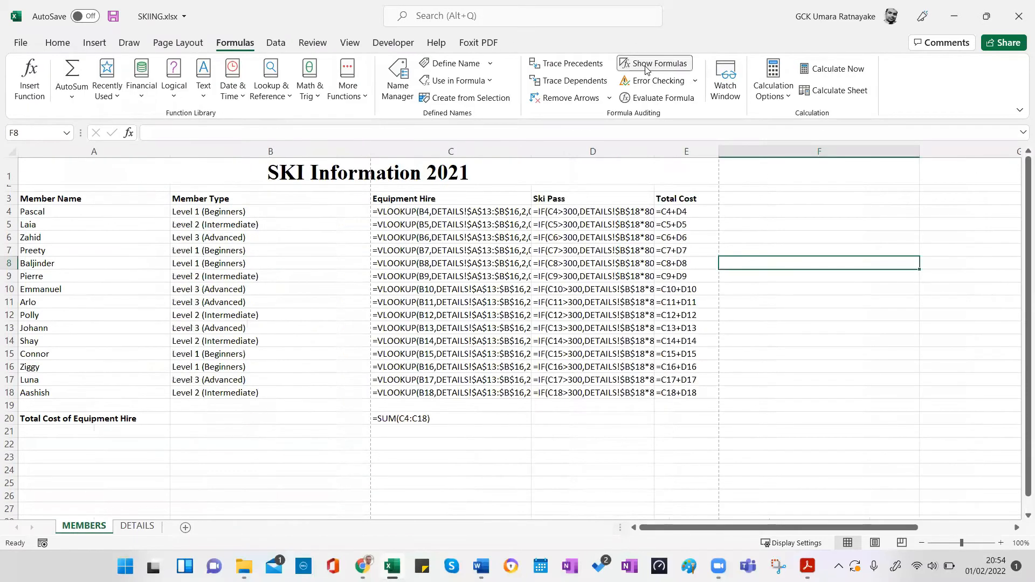
{"action": "double_click", "coordinate": [531, 153]}
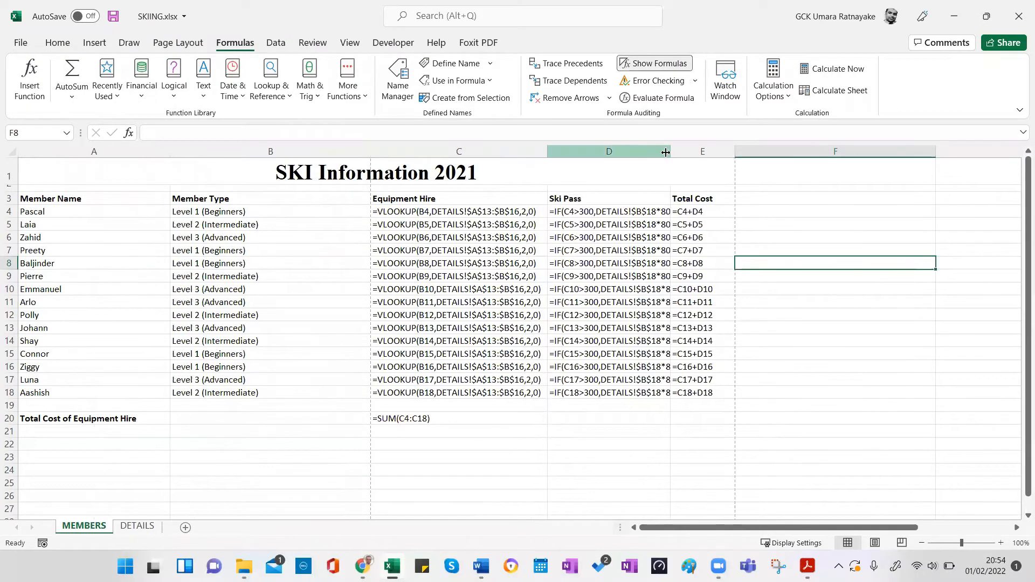
{"action": "double_click", "coordinate": [666, 152]}
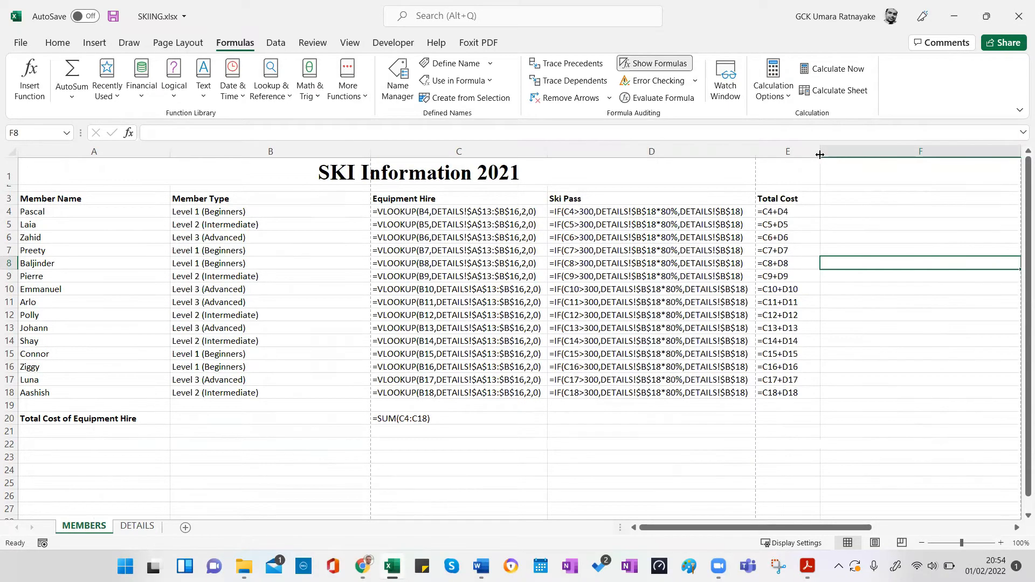
Step: Narrow columns B and A and increase the height of row 3 so their headings wrap onto two lines
{"action": "left_click_drag", "start_coordinate": [370, 151], "coordinate": [241, 162]}
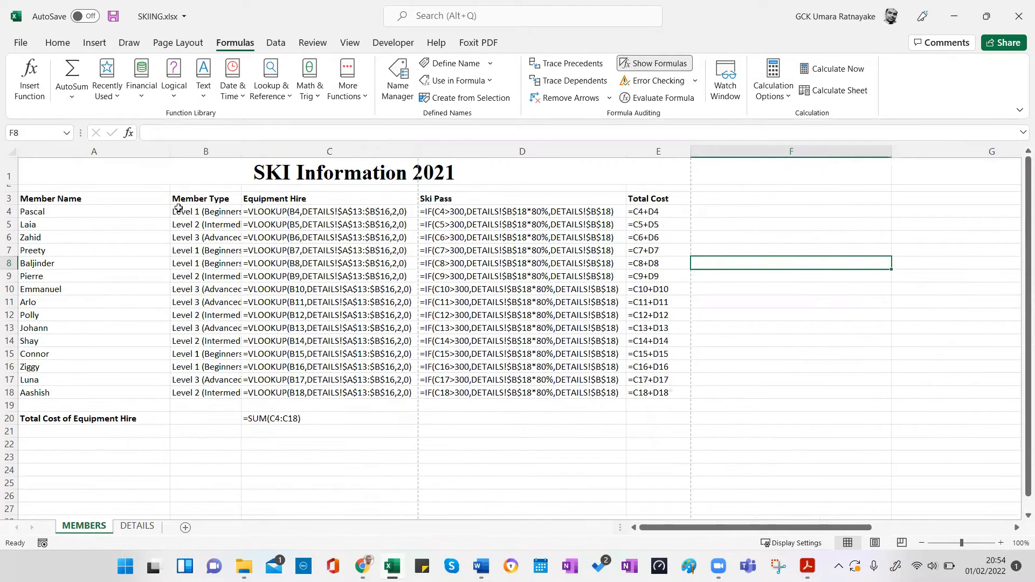
{"action": "left_click_drag", "start_coordinate": [10, 204], "coordinate": [11, 218]}
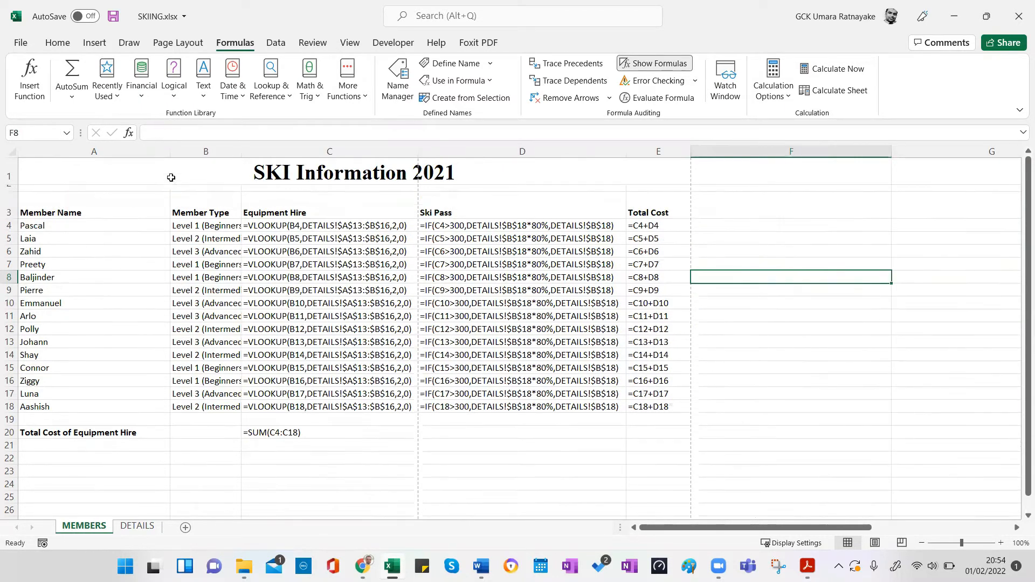
{"action": "left_click_drag", "start_coordinate": [233, 153], "coordinate": [82, 149]}
{"action": "left_click", "coordinate": [285, 464]}
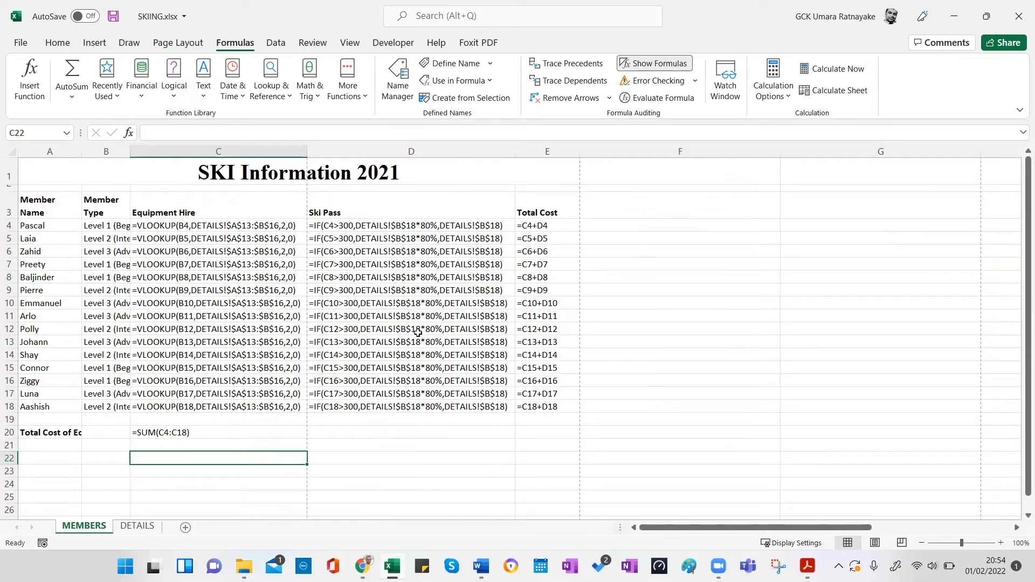
{"action": "left_click", "coordinate": [709, 293]}
Step: Check the A4 print requirements in the PDF in Adobe Acrobat Reader and set the MEMBERS page orientation to Landscape in Excel
{"action": "key", "text": "alt+Tab"}
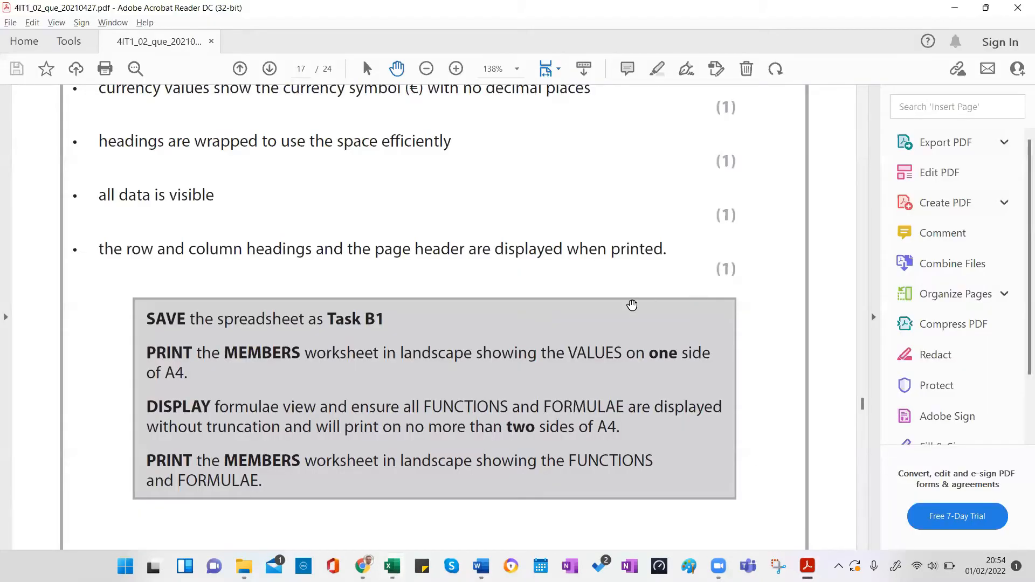
{"action": "scroll", "coordinate": [475, 353], "scroll_direction": "down", "scroll_amount": 3}
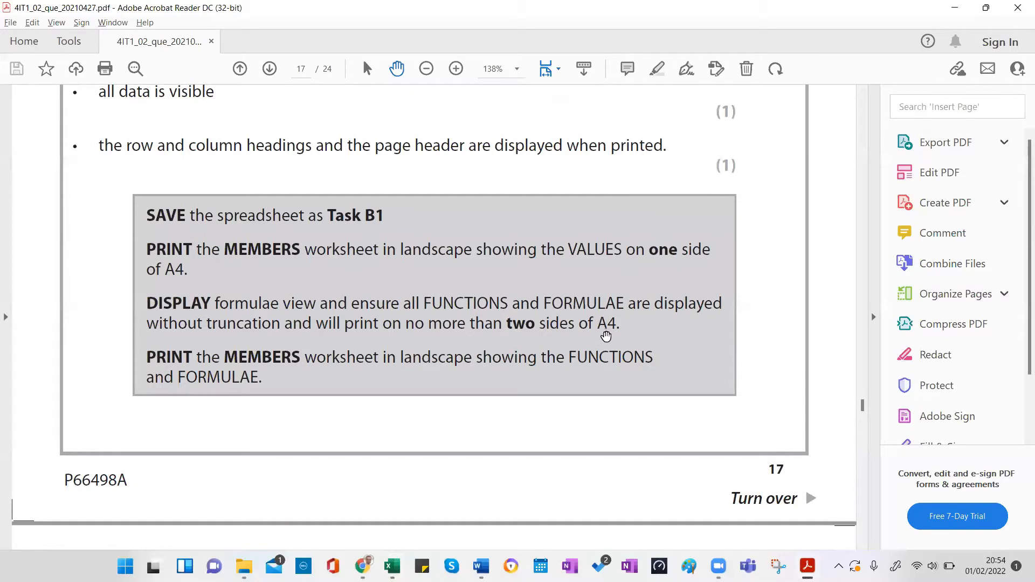
{"action": "key", "text": "alt+Tab"}
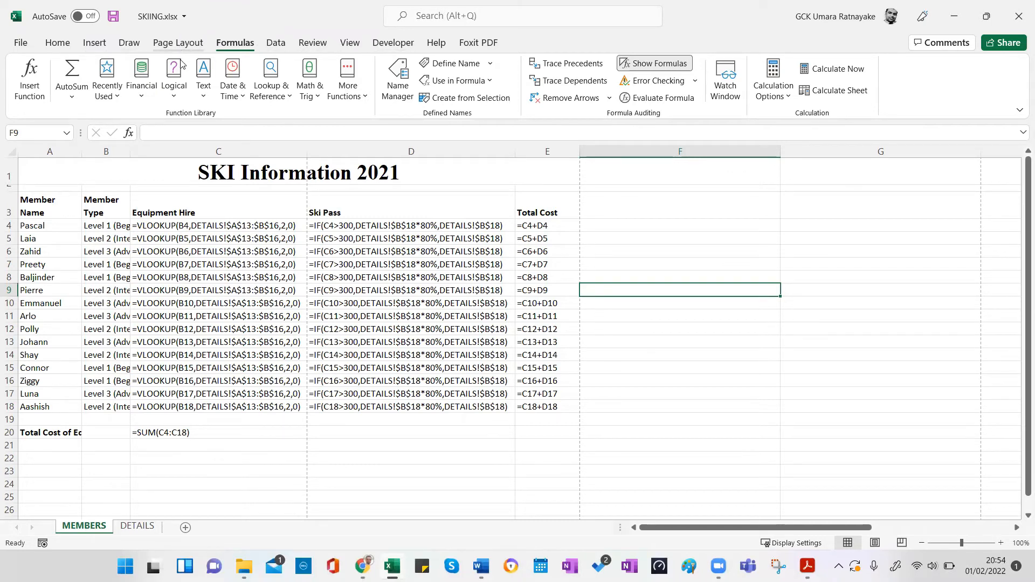
{"action": "left_click", "coordinate": [178, 43]}
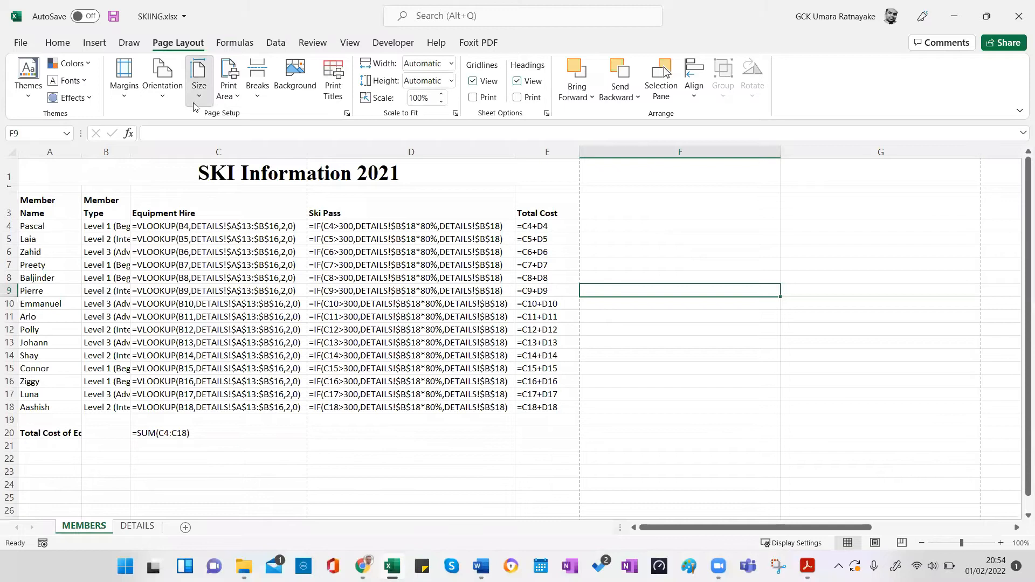
{"action": "left_click", "coordinate": [194, 103]}
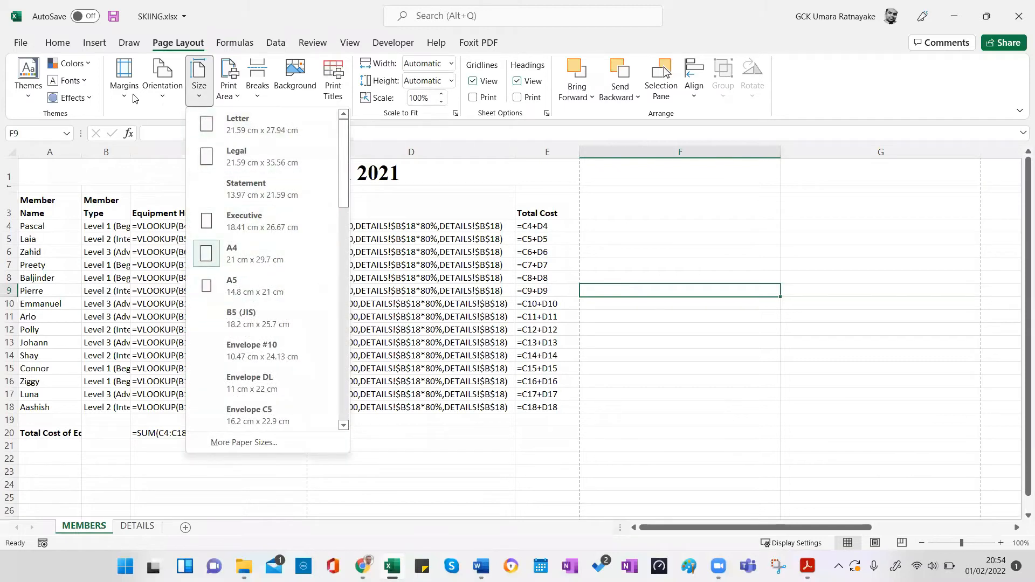
{"action": "key", "text": "alt+Tab"}
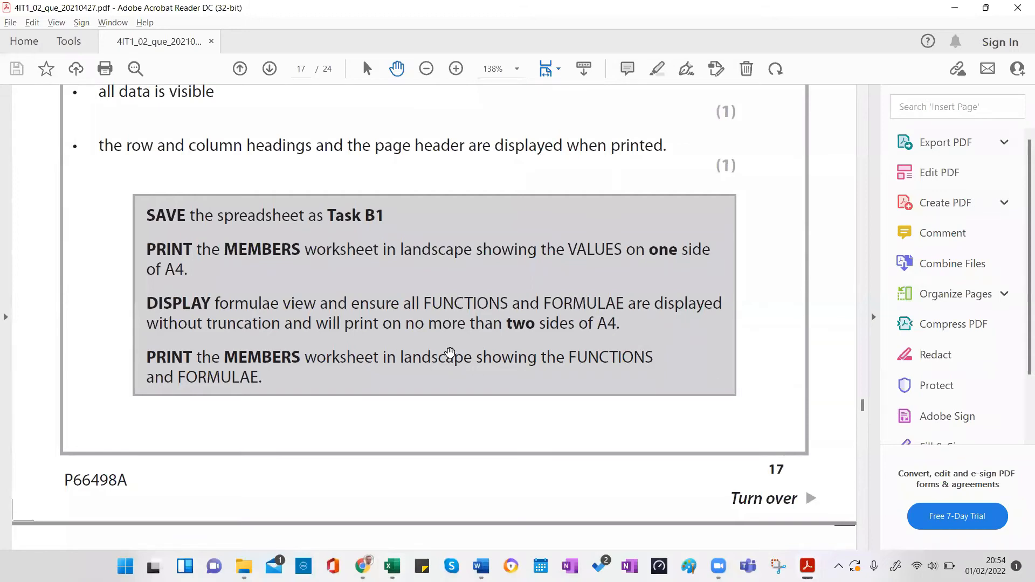
{"action": "key", "text": "alt+Tab"}
{"action": "left_click", "coordinate": [168, 100]}
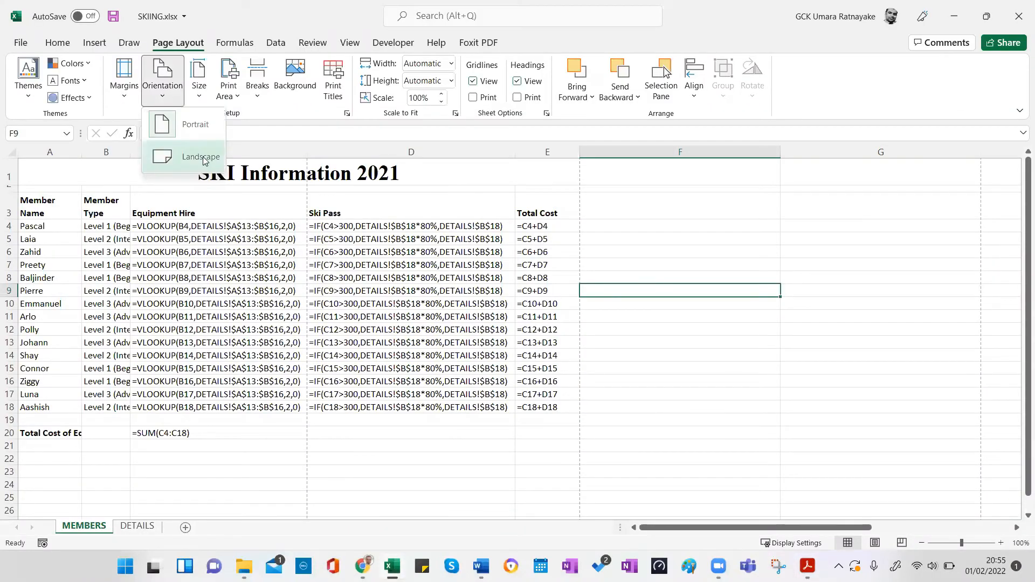
{"action": "left_click", "coordinate": [200, 158]}
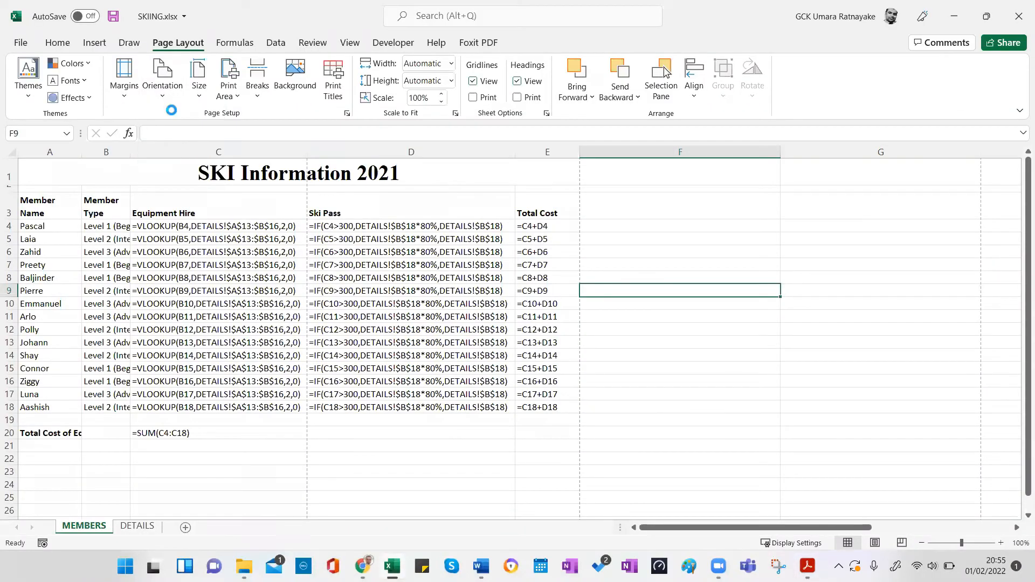
Step: Set the page margins to Narrow and open the print preview of the MEMBERS worksheet
{"action": "left_click", "coordinate": [126, 91]}
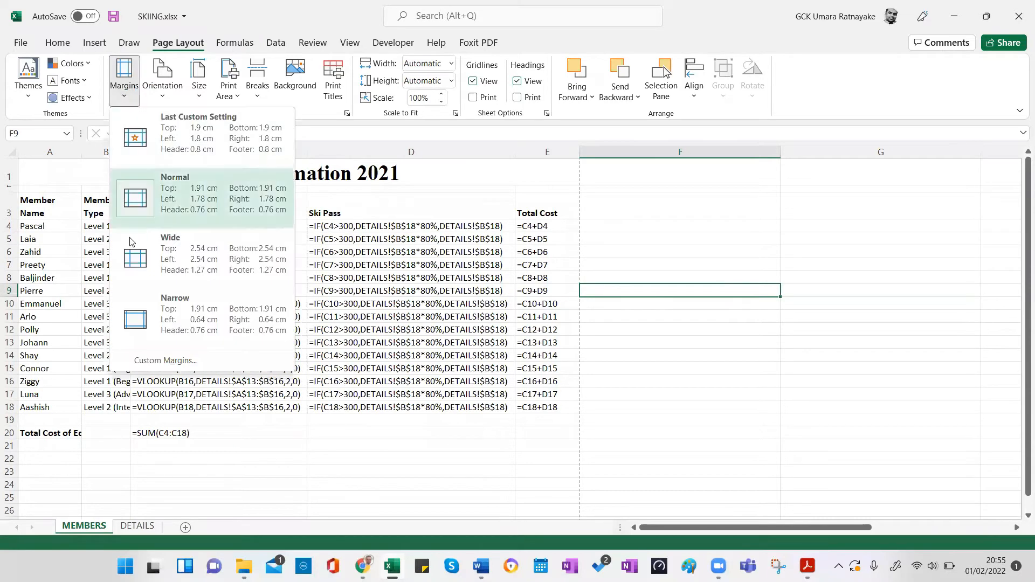
{"action": "left_click", "coordinate": [184, 317]}
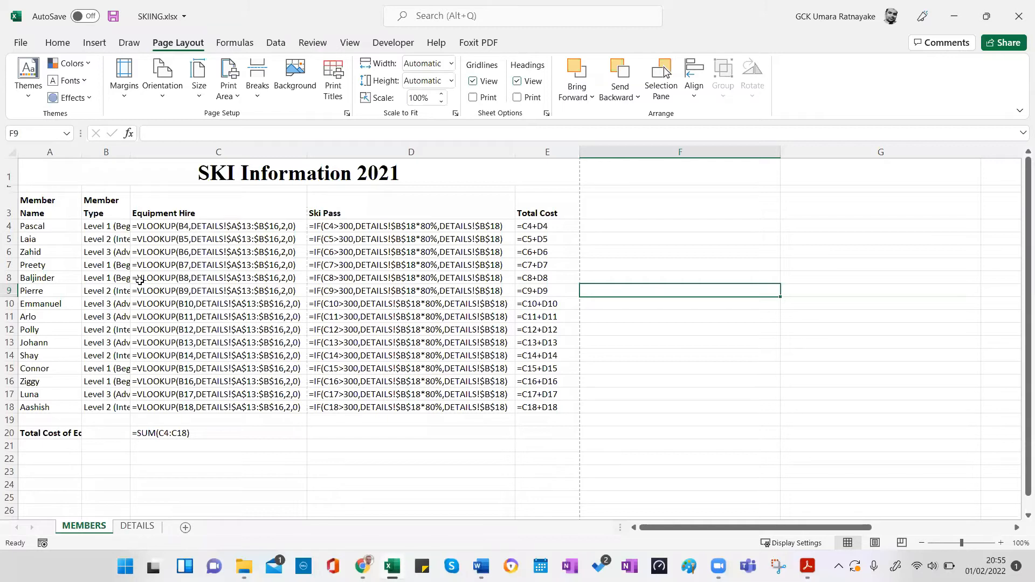
{"action": "left_click", "coordinate": [21, 43]}
{"action": "left_click", "coordinate": [50, 245]}
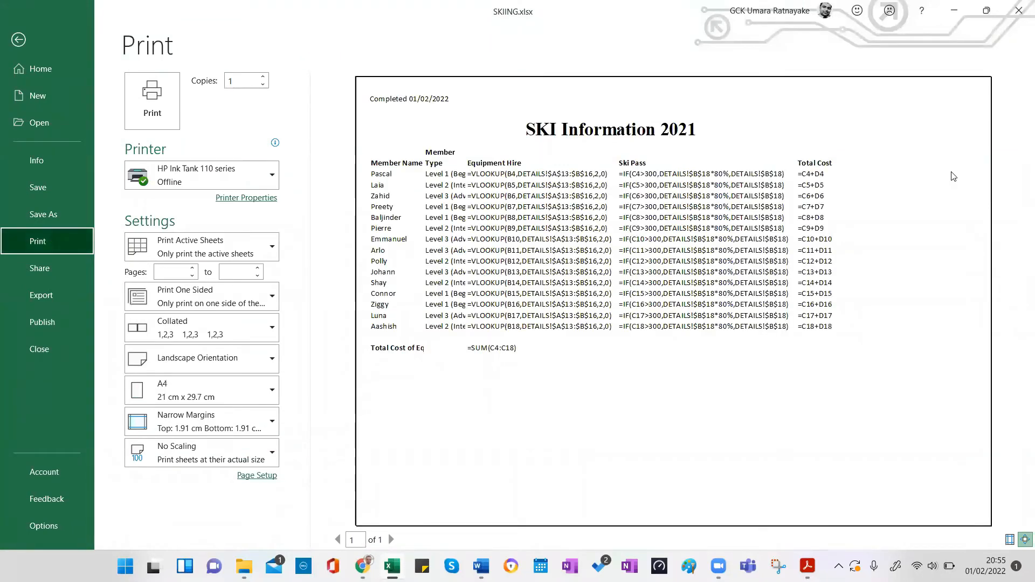
Step: Check the headings requirement in the PDF in Adobe Acrobat Reader and enable printing of gridlines and row and column headings for MEMBERS in Excel
{"action": "key", "text": "alt+Tab"}
{"action": "scroll", "coordinate": [399, 222], "scroll_direction": "up", "scroll_amount": 2}
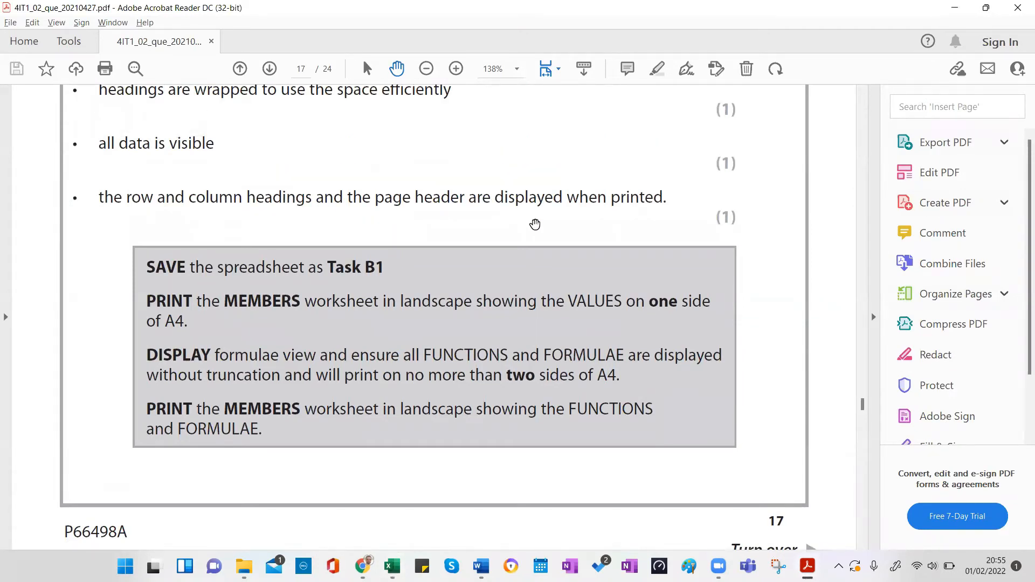
{"action": "key", "text": "alt+Tab"}
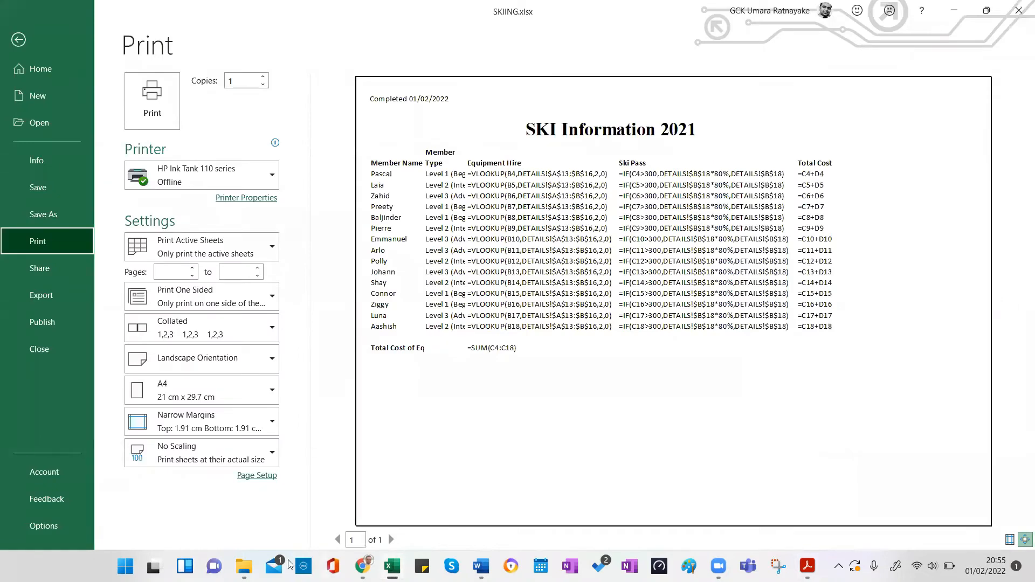
{"action": "left_click", "coordinate": [266, 475]}
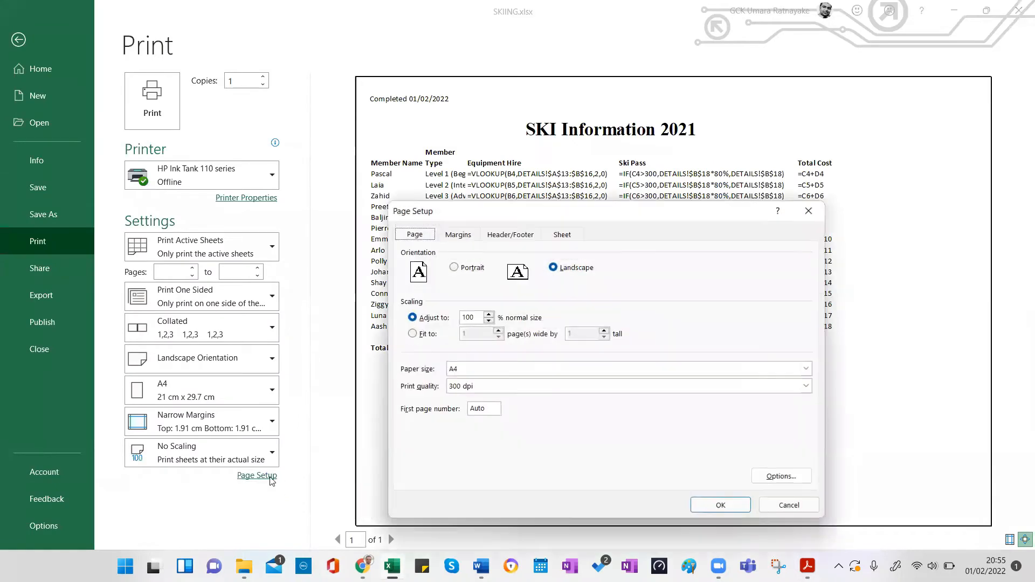
{"action": "left_click", "coordinate": [561, 234]}
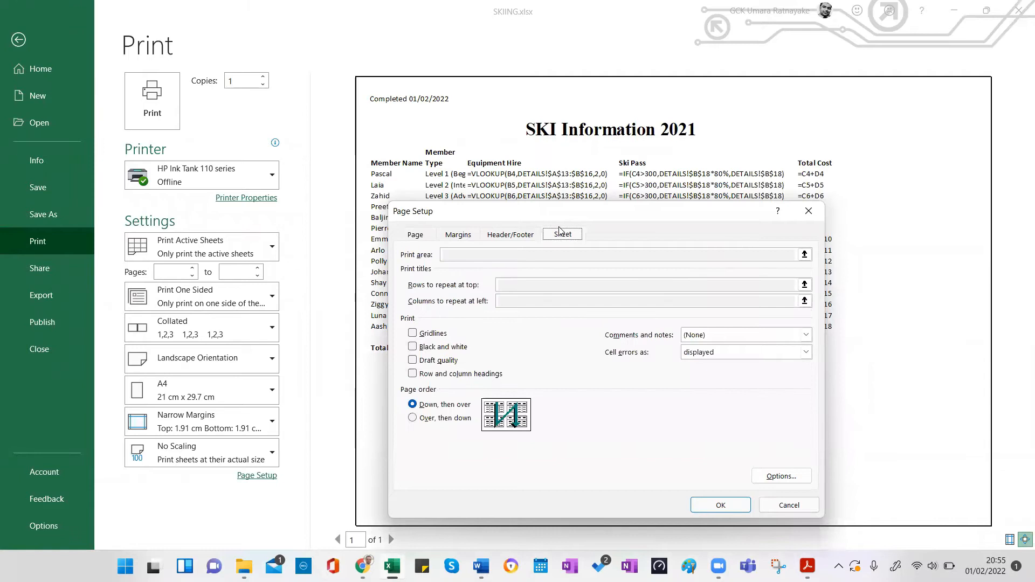
{"action": "left_click", "coordinate": [443, 334]}
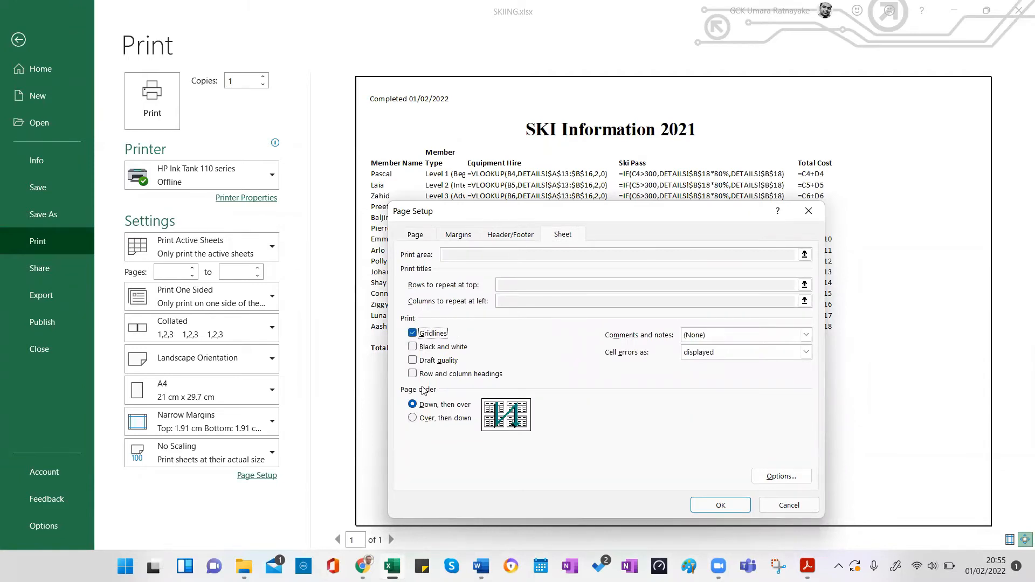
{"action": "left_click", "coordinate": [434, 374]}
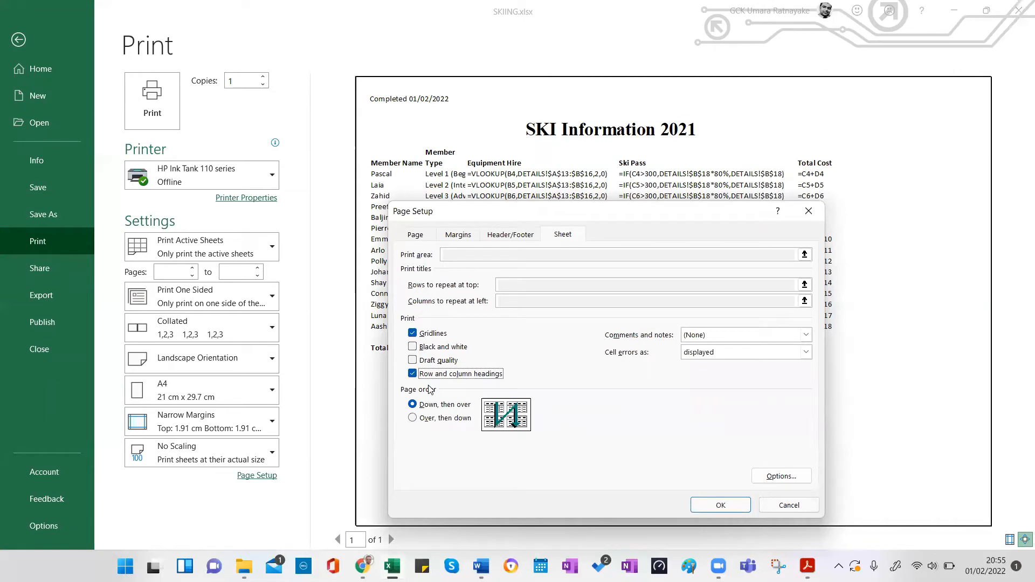
{"action": "left_click", "coordinate": [701, 505]}
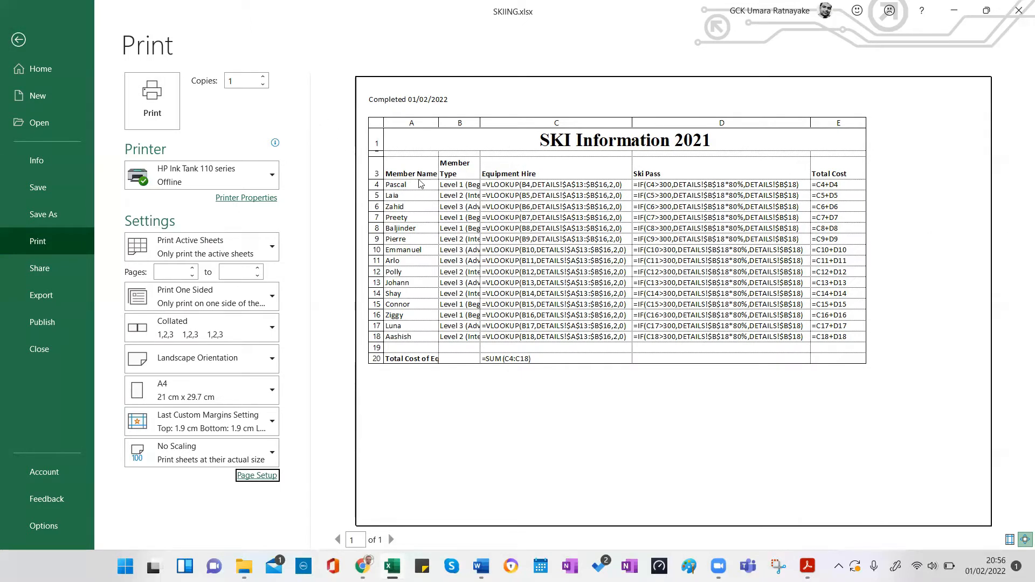
{"action": "left_click", "coordinate": [18, 40]}
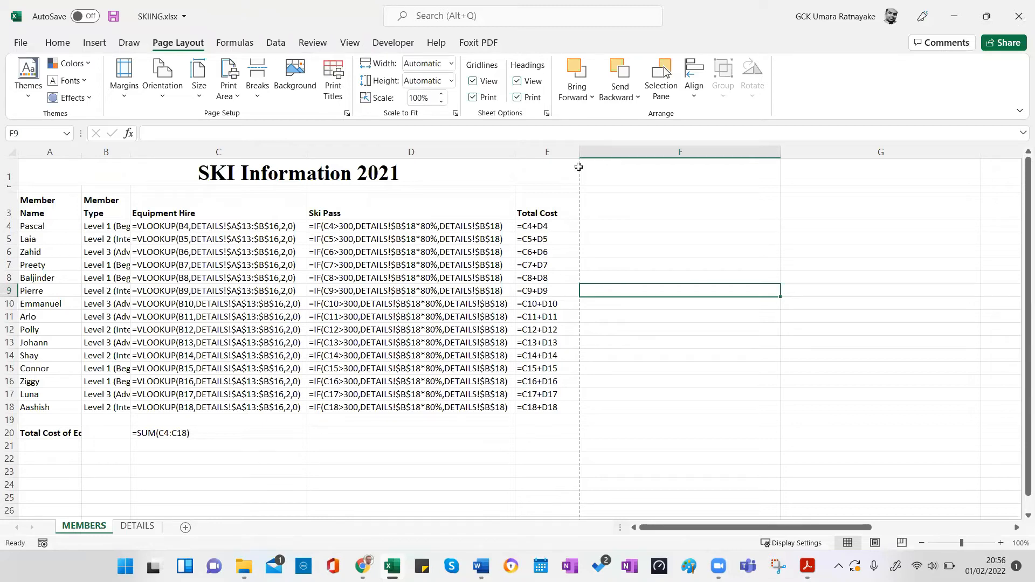
{"action": "left_click", "coordinate": [753, 405]}
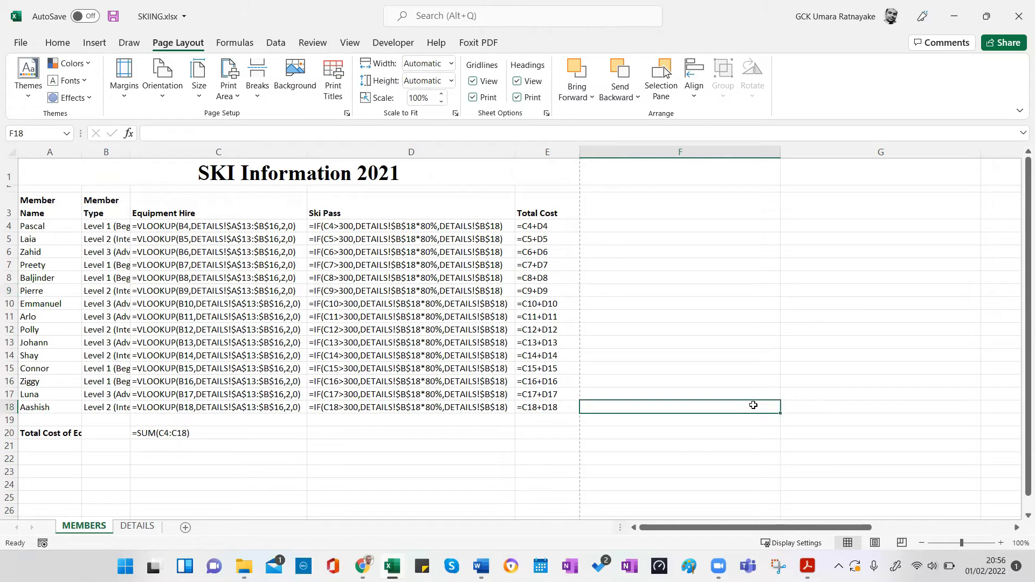
Step: Read the DETAILS worksheet tasks on page 18 of the PDF in Adobe Acrobat Reader and return to Excel
{"action": "key", "text": "alt+Tab"}
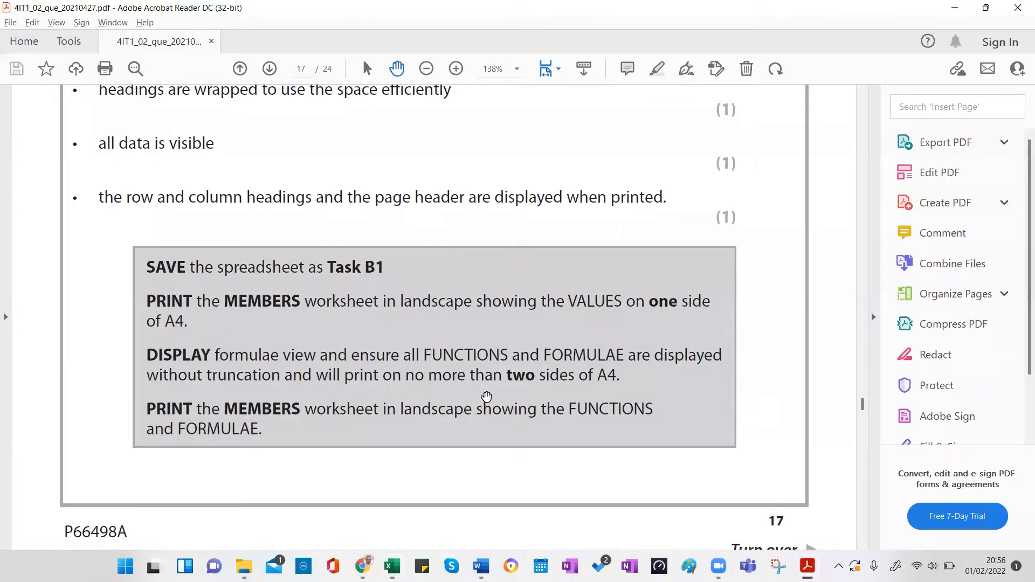
{"action": "scroll", "coordinate": [445, 354], "scroll_direction": "down", "scroll_amount": 10}
{"action": "scroll", "coordinate": [445, 354], "scroll_direction": "down", "scroll_amount": 6}
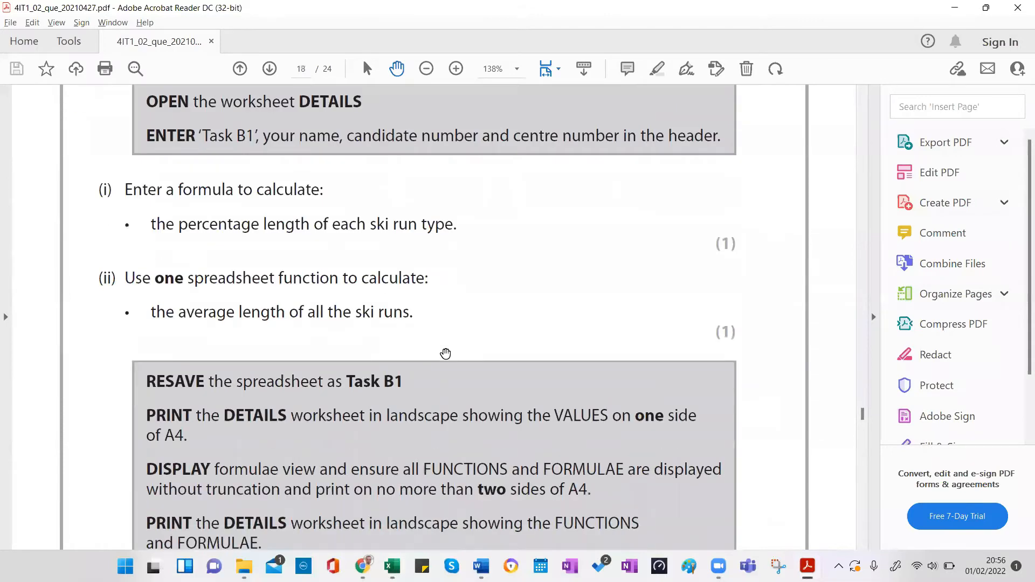
{"action": "scroll", "coordinate": [445, 355], "scroll_direction": "up", "scroll_amount": 2}
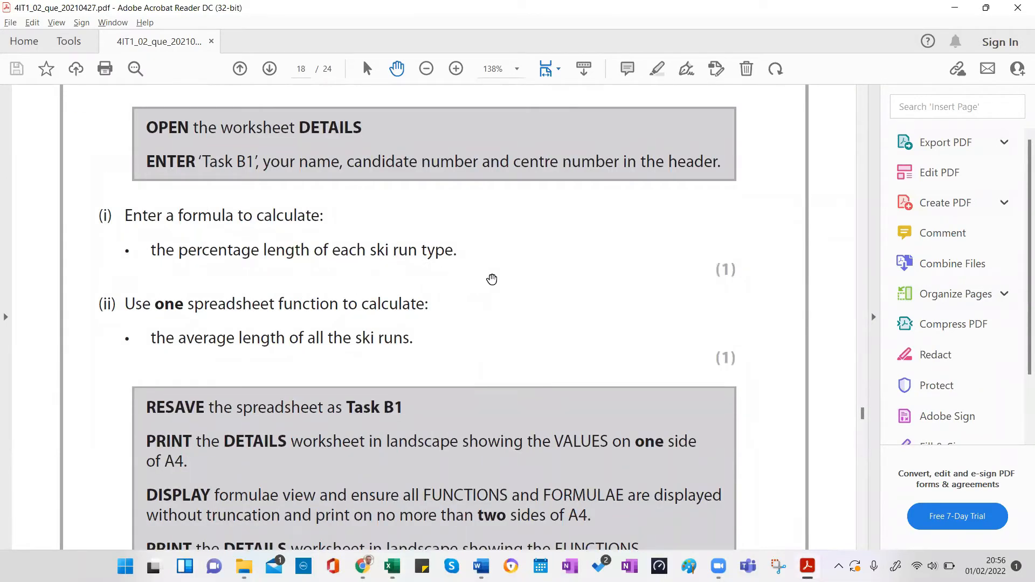
{"action": "scroll", "coordinate": [333, 263], "scroll_direction": "up", "scroll_amount": 3}
{"action": "key", "text": "alt+Tab"}
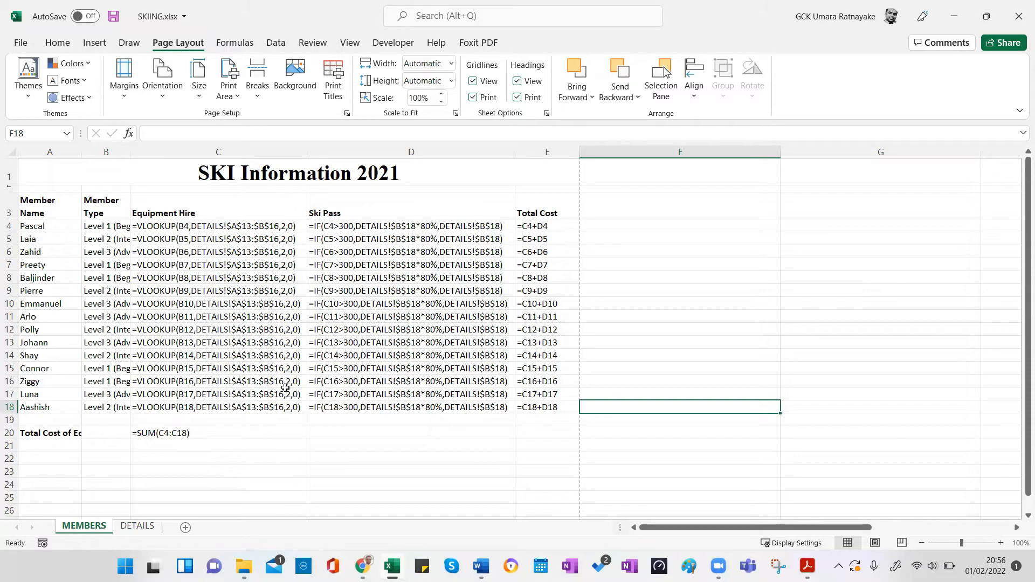
Step: Switch the MEMBERS worksheet from formula view back to showing the calculated values
{"action": "left_click", "coordinate": [235, 43]}
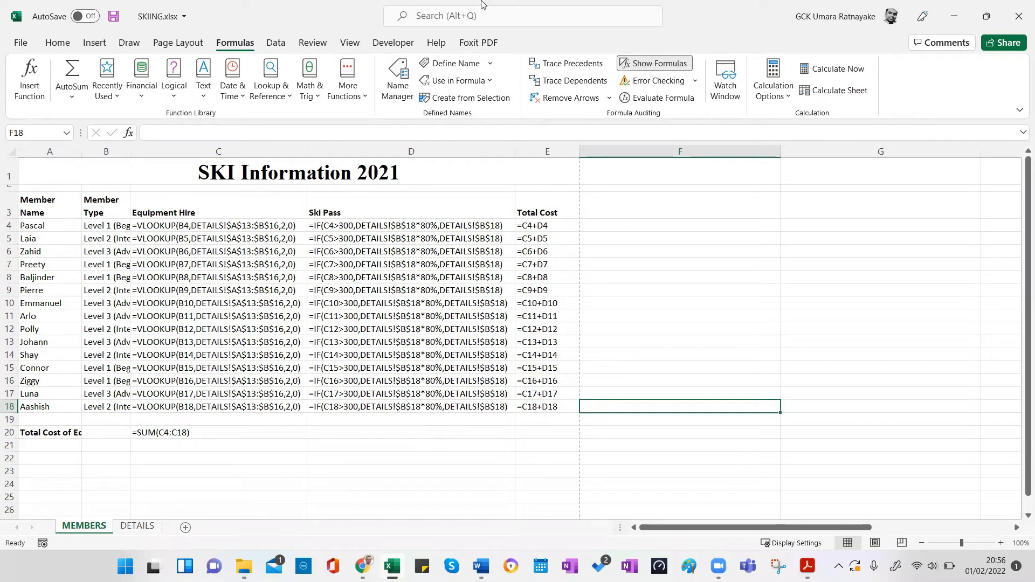
{"action": "left_click", "coordinate": [655, 65]}
{"action": "left_click", "coordinate": [516, 250]}
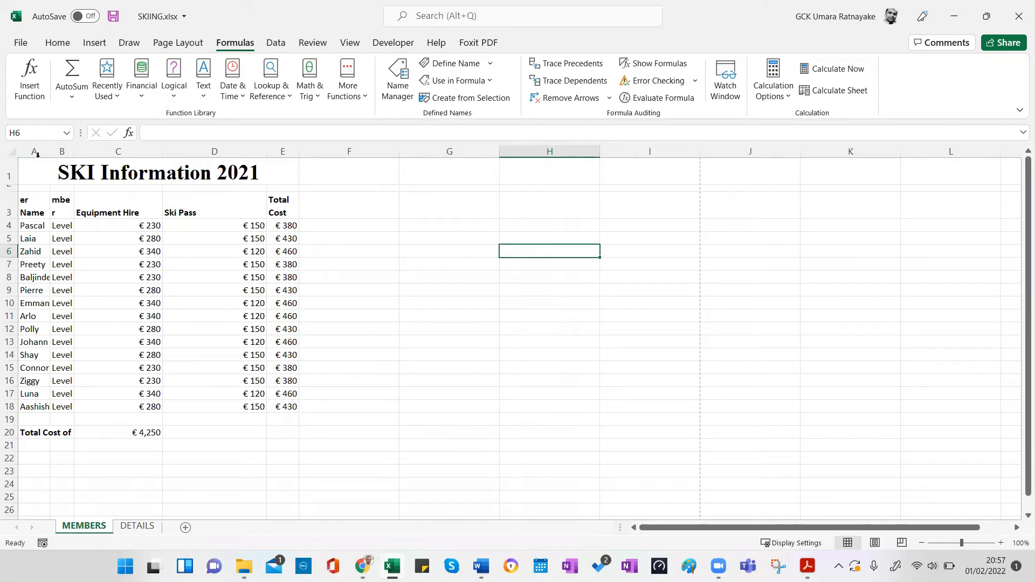
Step: Try to widen columns A to E of MEMBERS to one uniform width and undo the change
{"action": "left_click_drag", "start_coordinate": [34, 152], "coordinate": [285, 152]}
{"action": "left_click", "coordinate": [349, 205]}
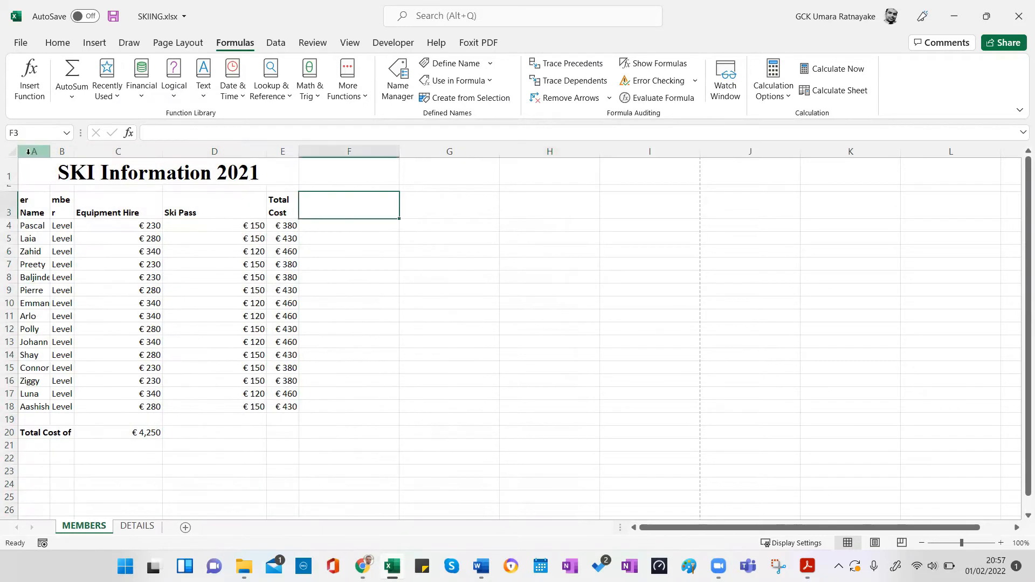
{"action": "left_click_drag", "start_coordinate": [28, 152], "coordinate": [272, 151]}
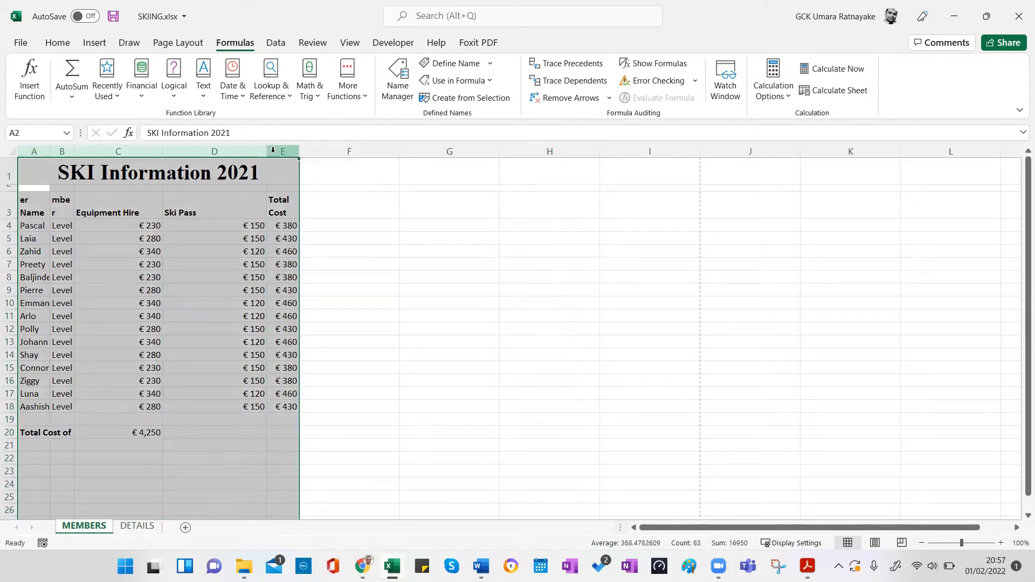
{"action": "left_click_drag", "start_coordinate": [300, 152], "coordinate": [378, 151]}
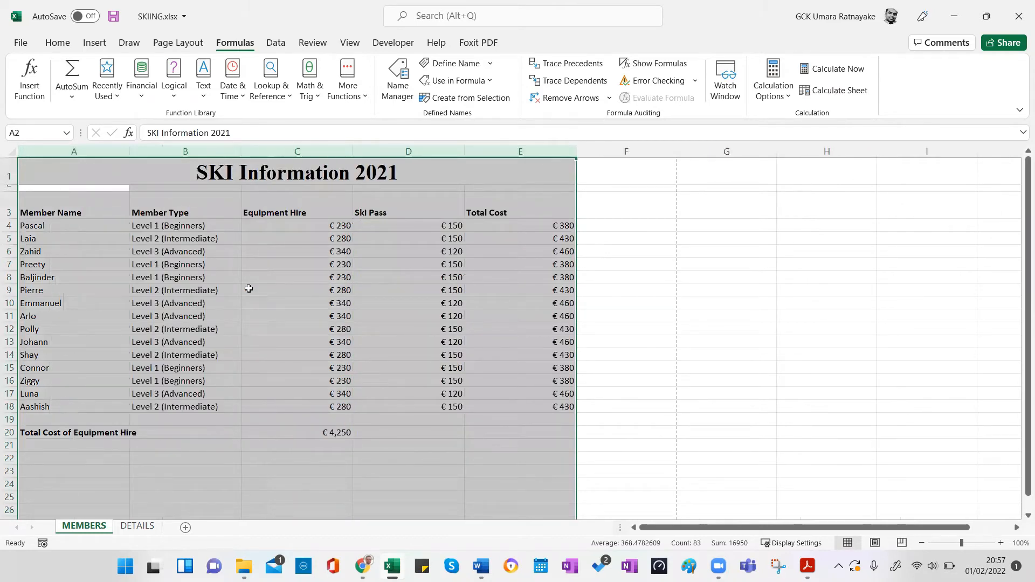
{"action": "key", "text": "ctrl+z"}
{"action": "left_click", "coordinate": [569, 305]}
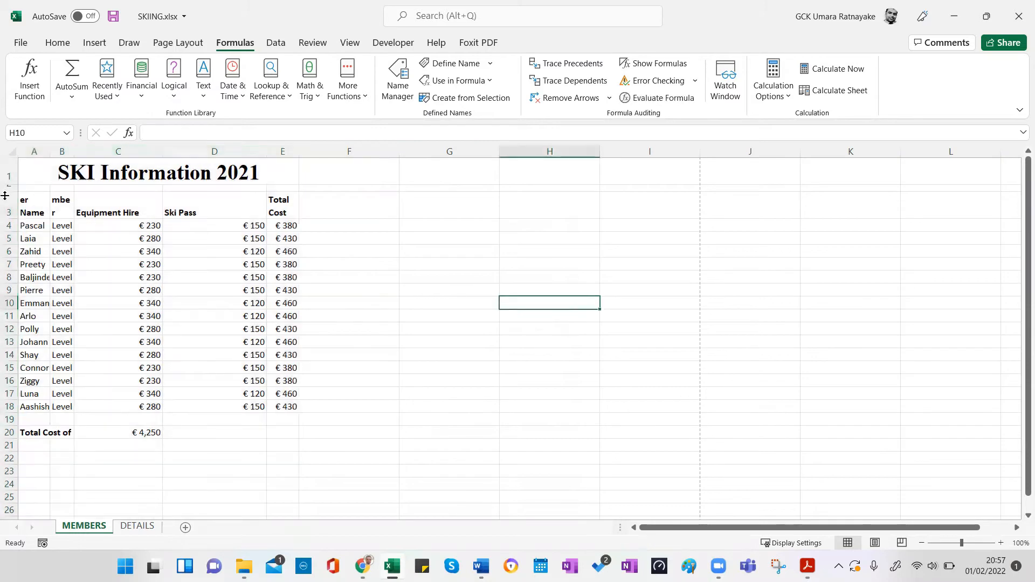
Step: Widen columns A to E of MEMBERS to the same width so the headings and member types fit in full
{"action": "left_click_drag", "start_coordinate": [33, 152], "coordinate": [291, 162]}
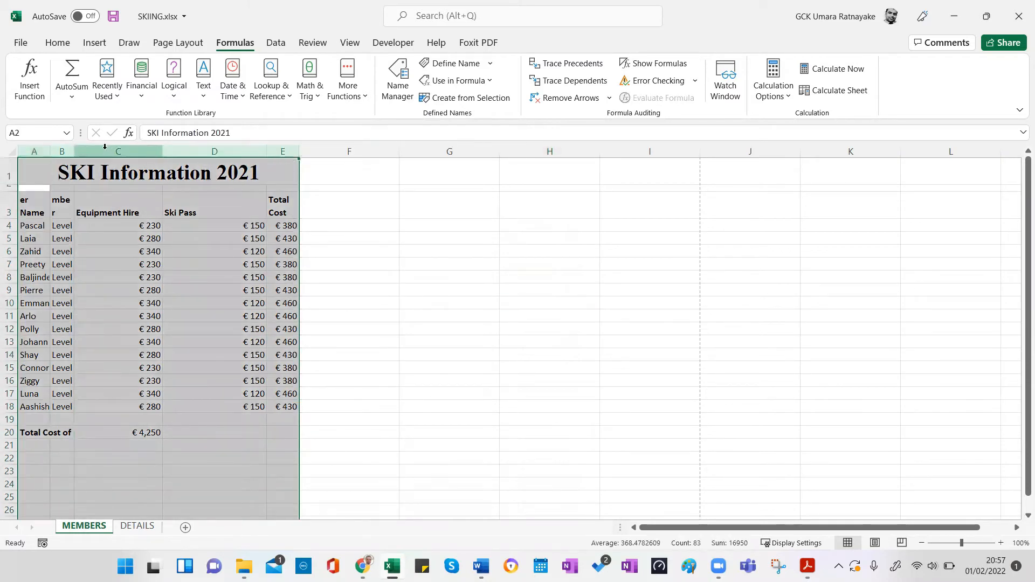
{"action": "left_click", "coordinate": [37, 173]}
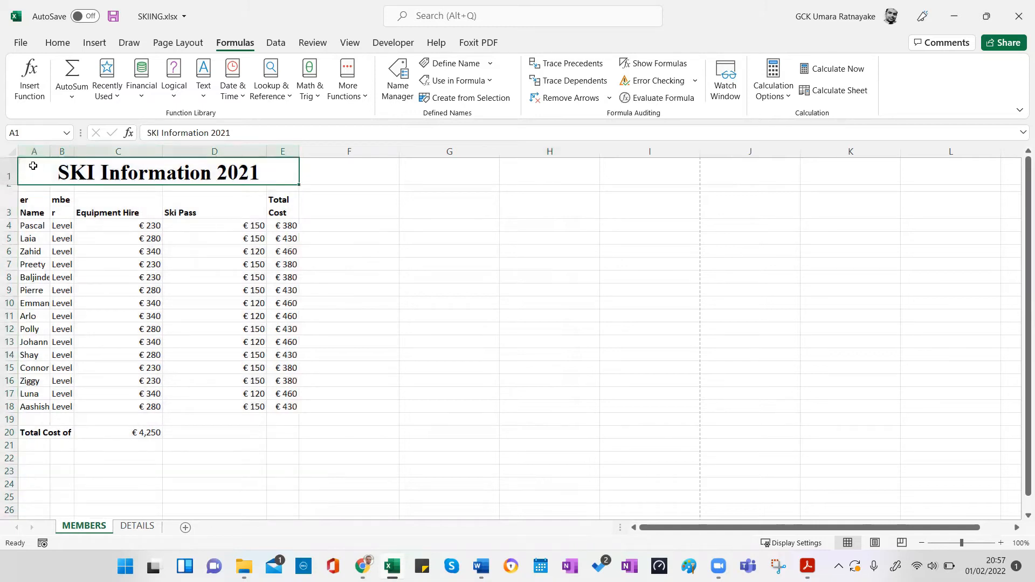
{"action": "mouse_move", "coordinate": [41, 152]}
{"action": "left_mouse_down"}
{"action": "mouse_move", "coordinate": [274, 143]}
{"action": "mouse_move", "coordinate": [277, 158]}
{"action": "mouse_move", "coordinate": [366, 154]}
{"action": "left_mouse_up"}
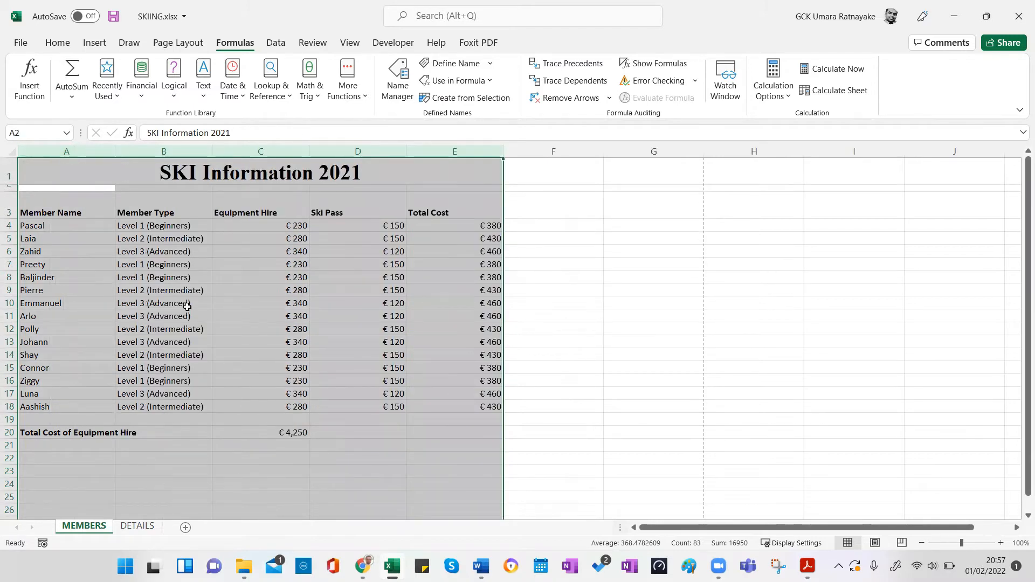
{"action": "left_click", "coordinate": [569, 386]}
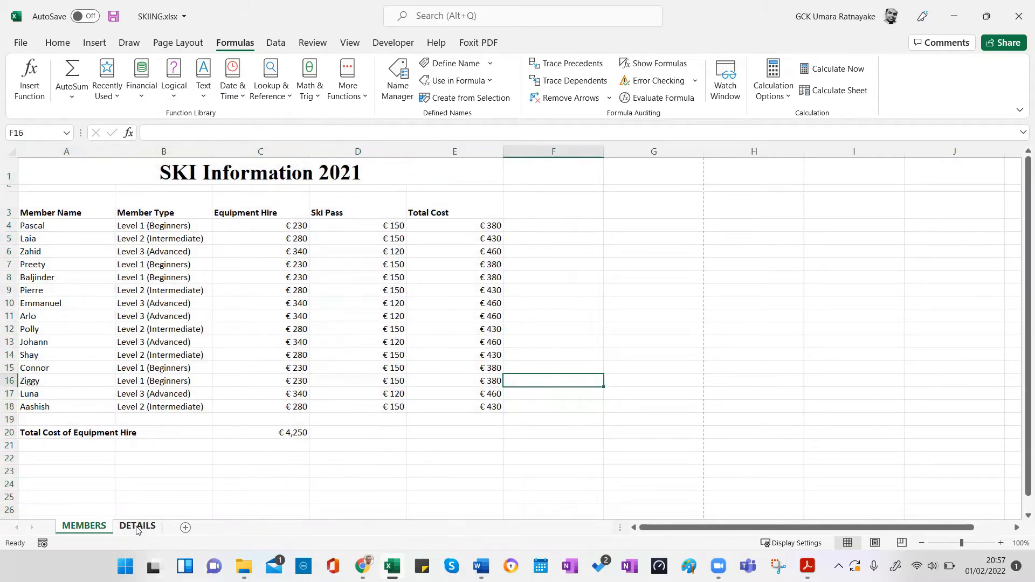
Step: Open the DETAILS worksheet, check the Task B1d formula requirements in the PDF in Adobe Acrobat Reader, and return to Excel
{"action": "left_click", "coordinate": [137, 527]}
{"action": "key", "text": "alt+Tab"}
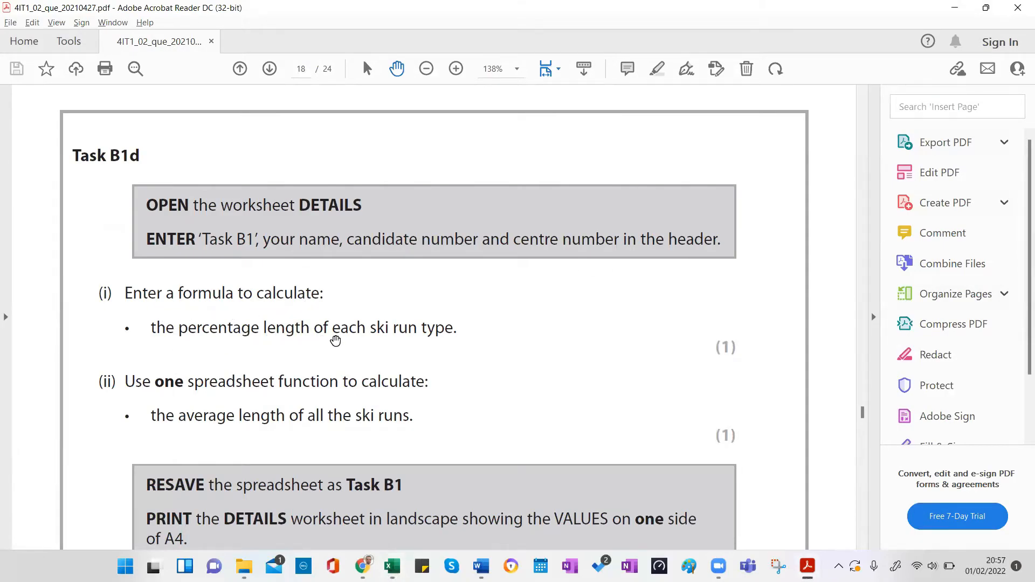
{"action": "key", "text": "alt+Tab"}
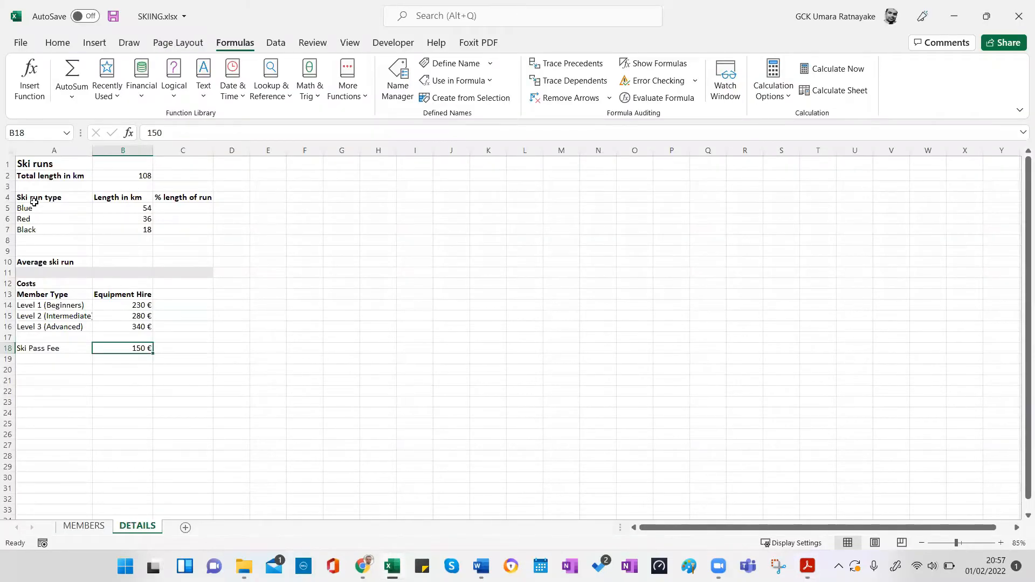
Step: Examine the ski run types, their lengths and the total length in km on the DETAILS worksheet
{"action": "left_click_drag", "start_coordinate": [40, 198], "coordinate": [34, 231]}
{"action": "left_click_drag", "start_coordinate": [136, 199], "coordinate": [134, 234]}
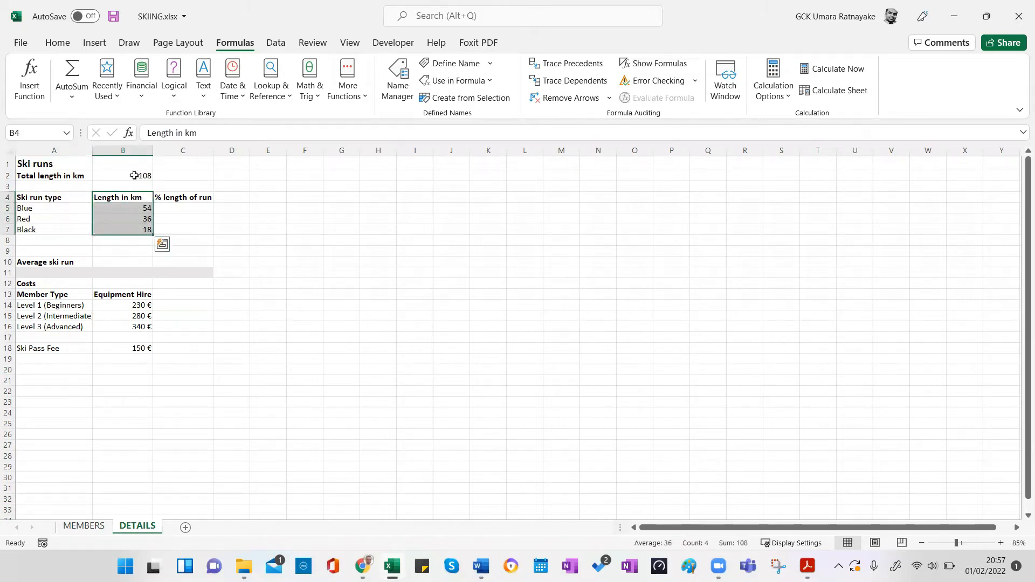
{"action": "left_click", "coordinate": [134, 176]}
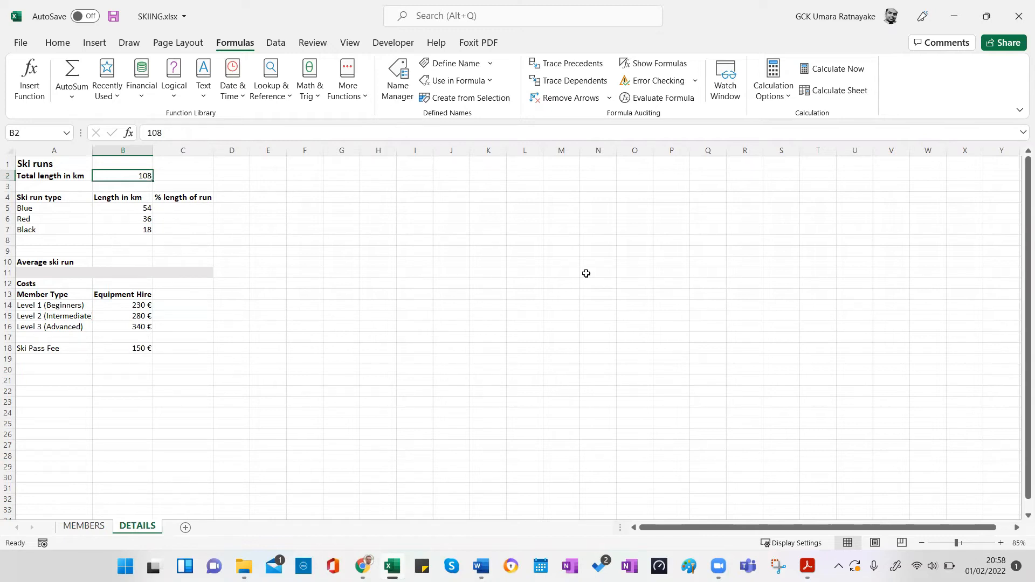
Step: Set the computer's speaker volume to 71
{"action": "left_click", "coordinate": [938, 566]}
{"action": "left_click", "coordinate": [940, 483]}
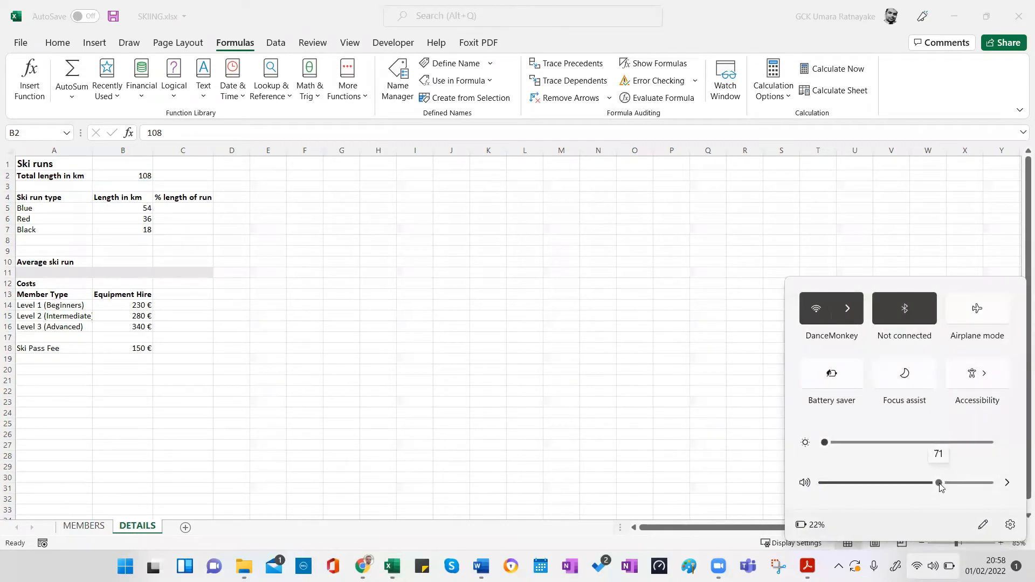
{"action": "key", "text": "Escape"}
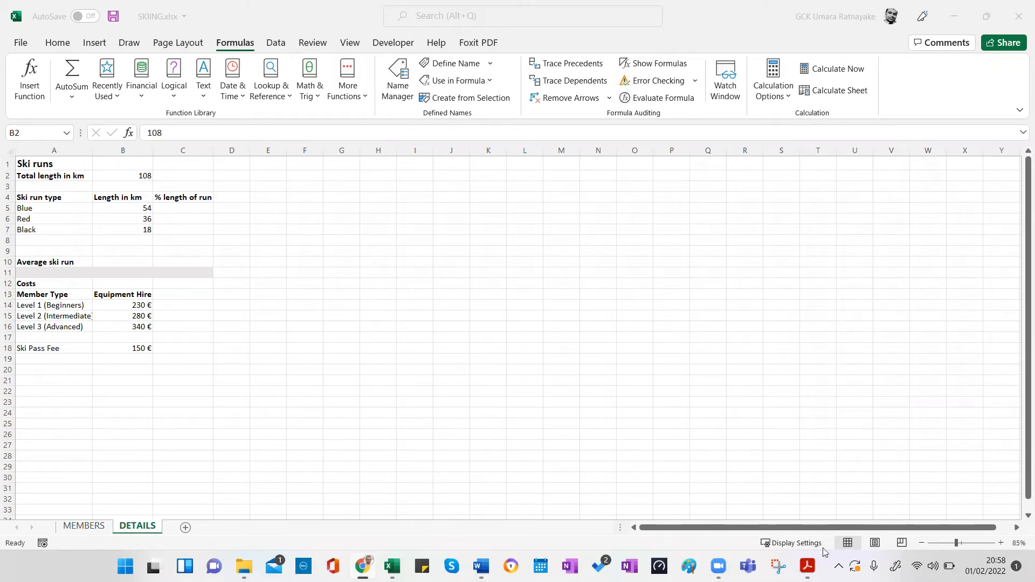
Step: Switch to the PDF in Adobe Acrobat Reader and look through Tasks B2 to B3c on pages 19 to 21
{"action": "left_click", "coordinate": [807, 566]}
{"action": "scroll", "coordinate": [639, 358], "scroll_direction": "down", "scroll_amount": 15}
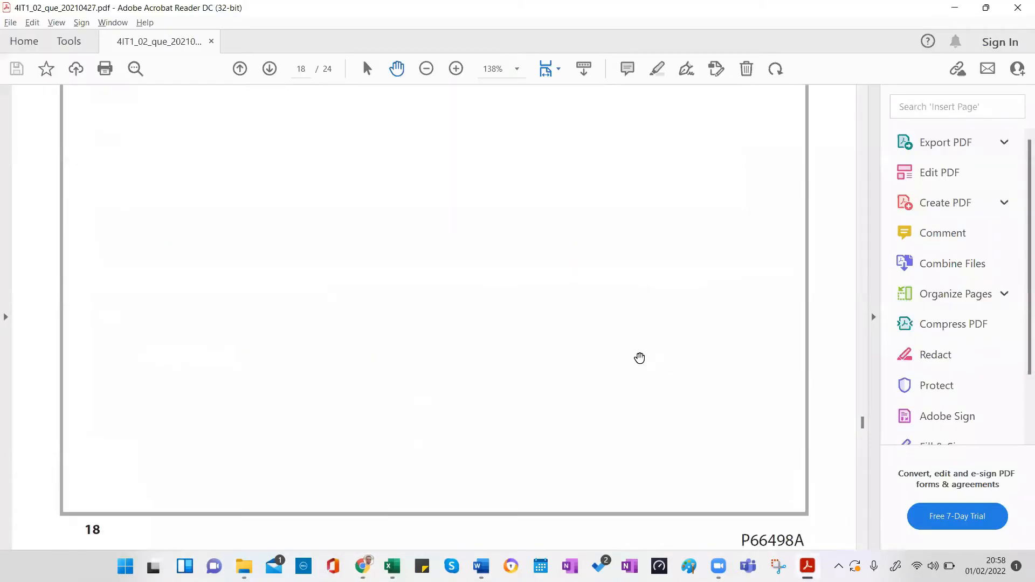
{"action": "scroll", "coordinate": [640, 358], "scroll_direction": "down", "scroll_amount": 12}
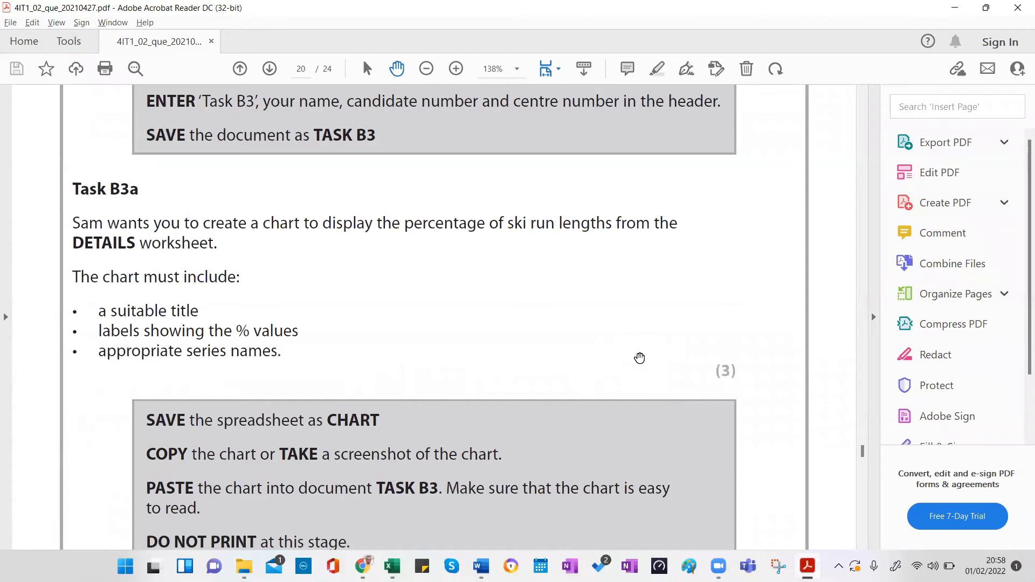
{"action": "scroll", "coordinate": [639, 358], "scroll_direction": "down", "scroll_amount": 10}
{"action": "scroll", "coordinate": [624, 404], "scroll_direction": "down", "scroll_amount": 2}
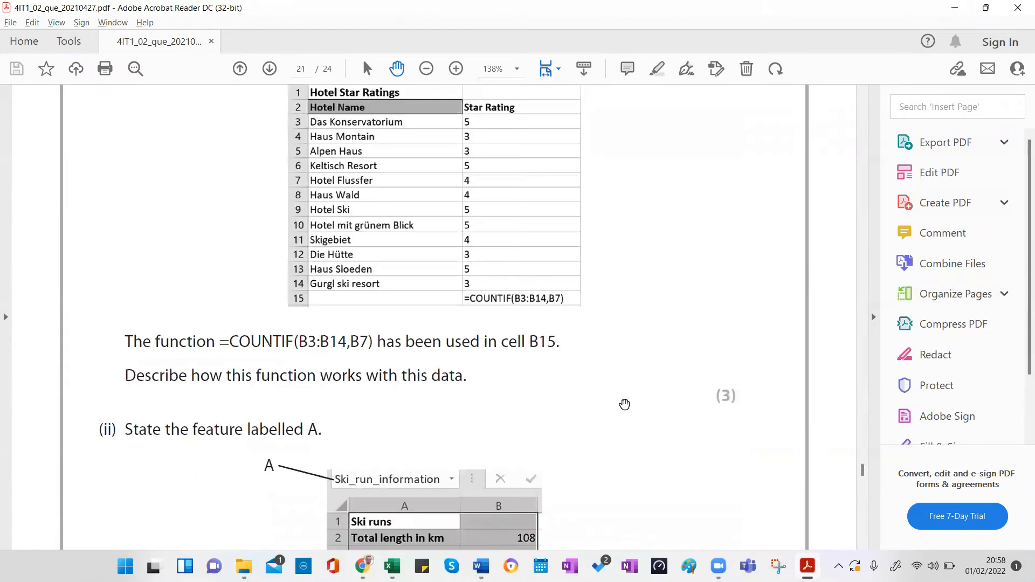
{"action": "scroll", "coordinate": [625, 404], "scroll_direction": "up", "scroll_amount": 10}
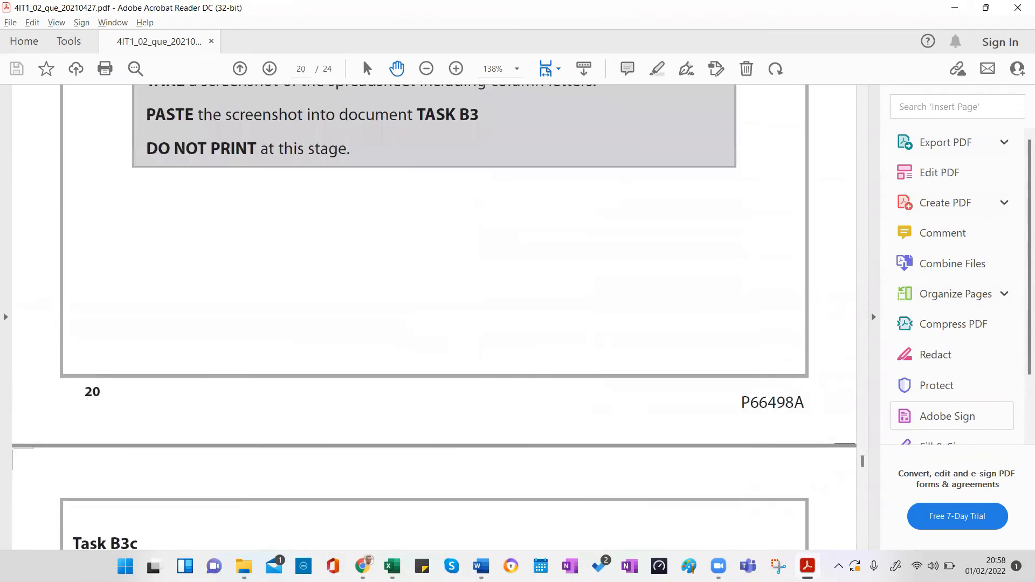
{"action": "scroll", "coordinate": [617, 237], "scroll_direction": "up", "scroll_amount": 8}
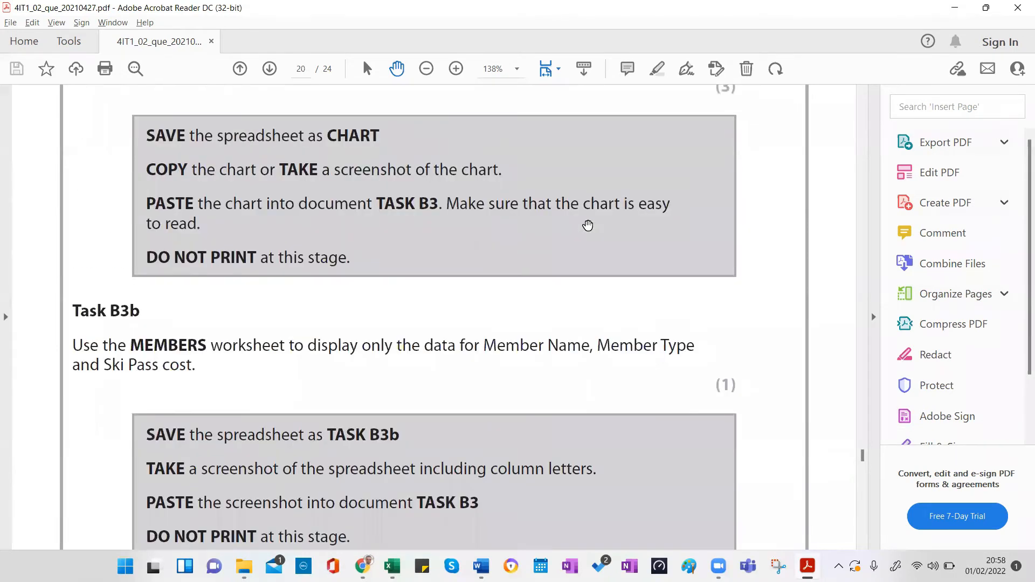
{"action": "scroll", "coordinate": [588, 226], "scroll_direction": "up", "scroll_amount": 15}
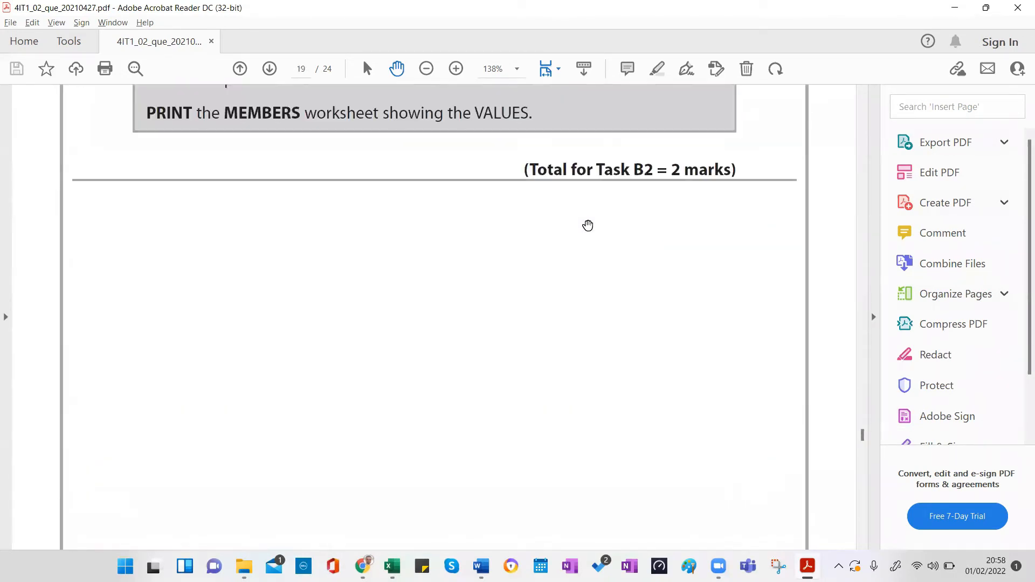
{"action": "scroll", "coordinate": [587, 226], "scroll_direction": "down", "scroll_amount": 2}
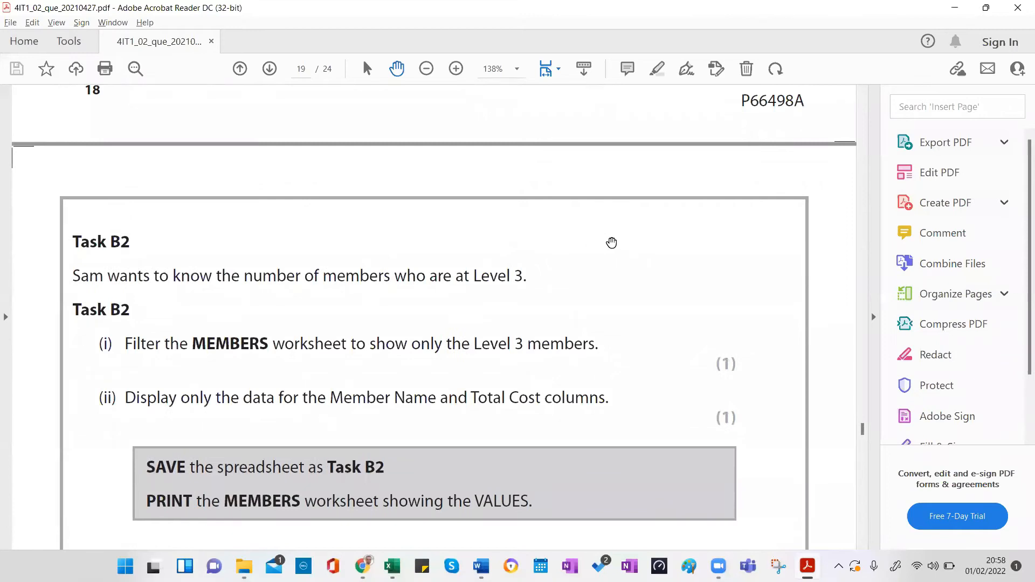
{"action": "scroll", "coordinate": [427, 246], "scroll_direction": "up", "scroll_amount": 8}
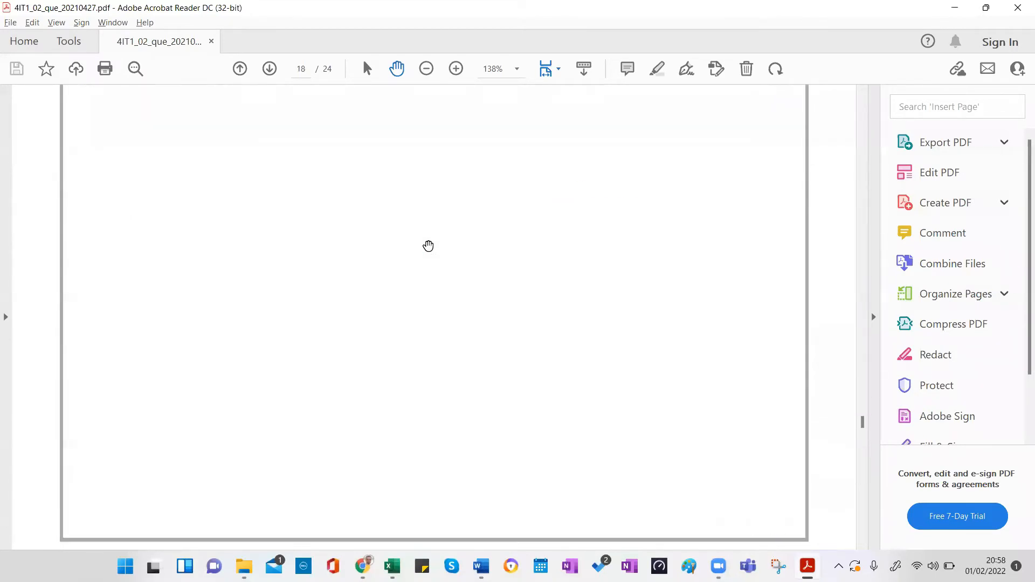
{"action": "scroll", "coordinate": [462, 305], "scroll_direction": "down", "scroll_amount": 8}
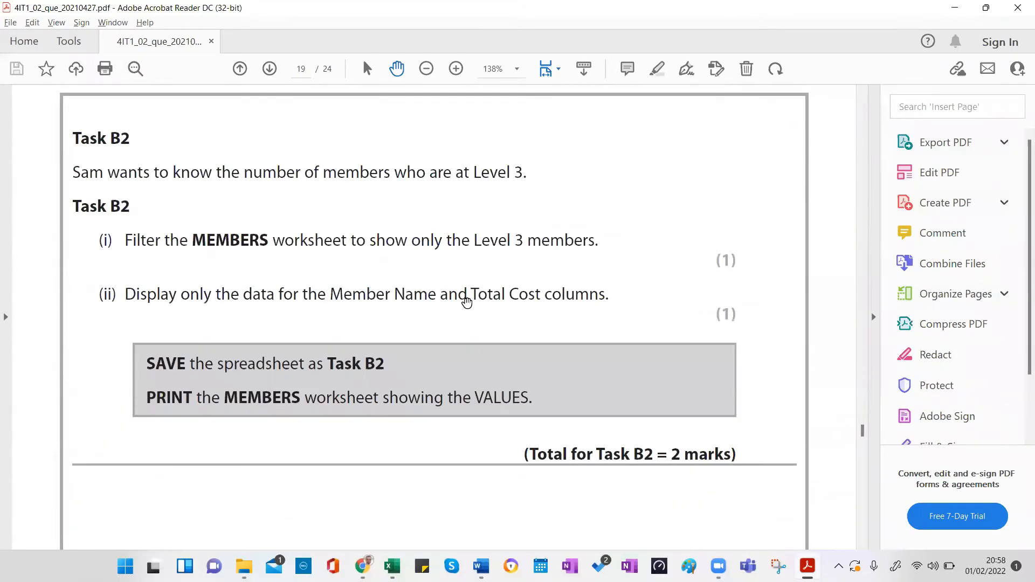
Step: Switch back to Excel and select the total length cell B2 on the DETAILS worksheet
{"action": "key", "text": "alt+Tab"}
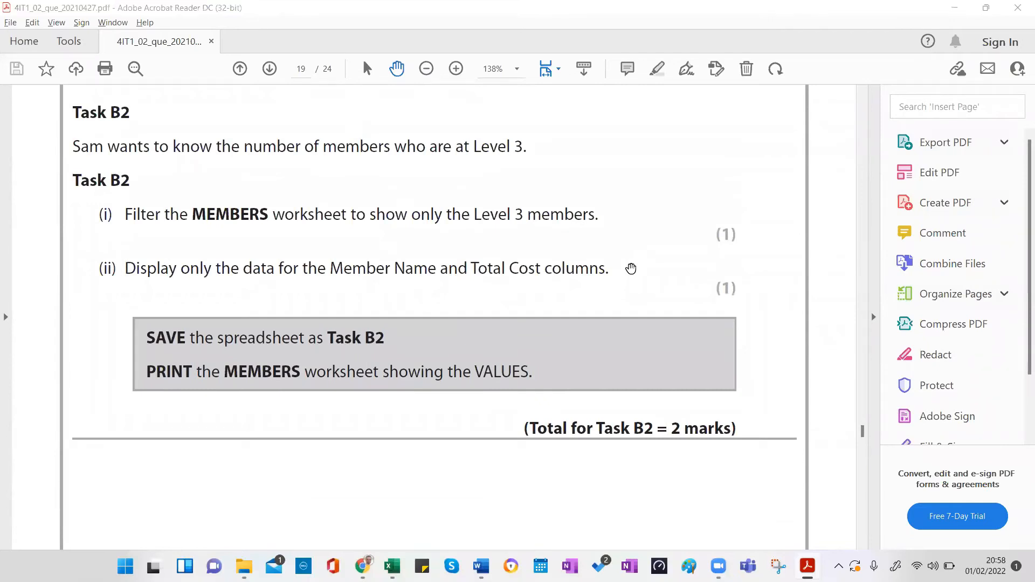
{"action": "key", "text": "alt+Tab"}
{"action": "key", "text": "alt+Tab"}
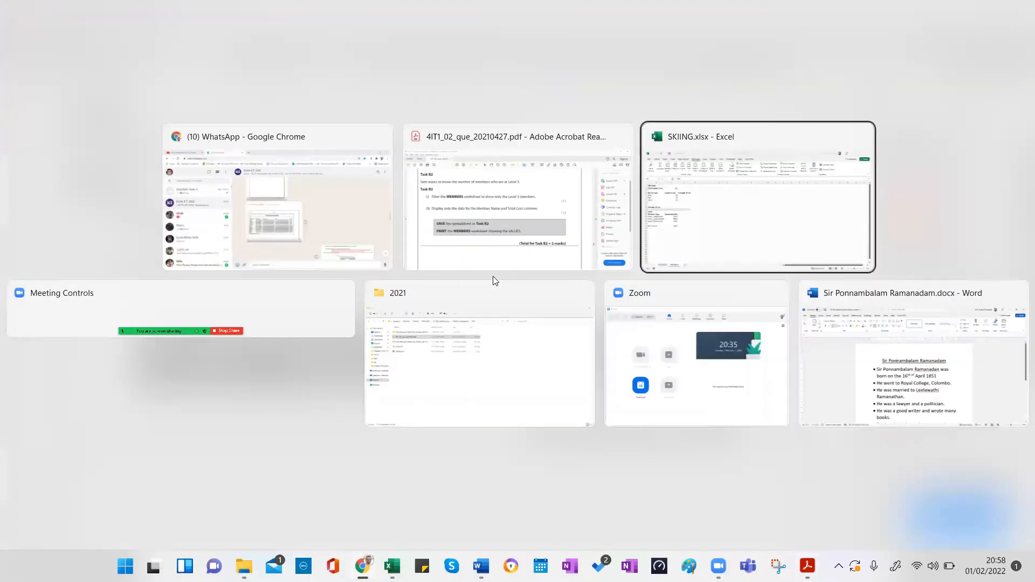
{"action": "left_click", "coordinate": [343, 263]}
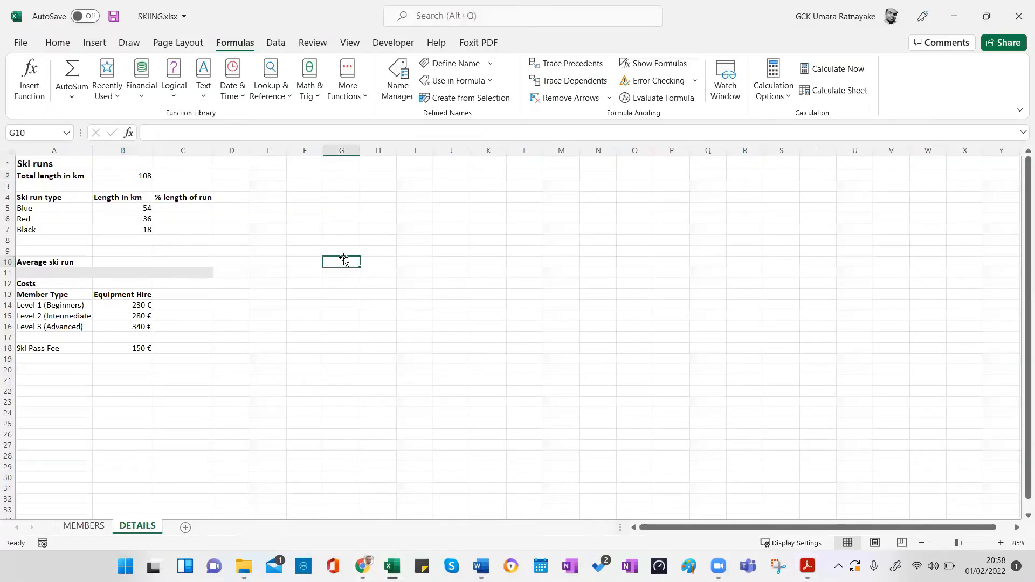
{"action": "left_click", "coordinate": [129, 173]}
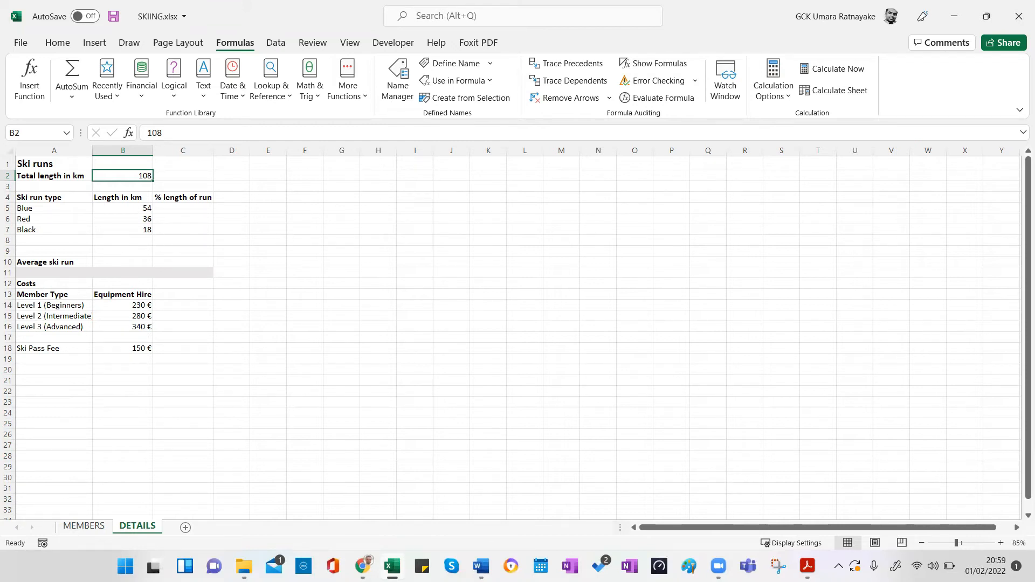
Step: Return to the PDF in Adobe Acrobat Reader and review the chart, column display and hotel rating tasks, going back to Task B2
{"action": "key", "text": "alt+Tab"}
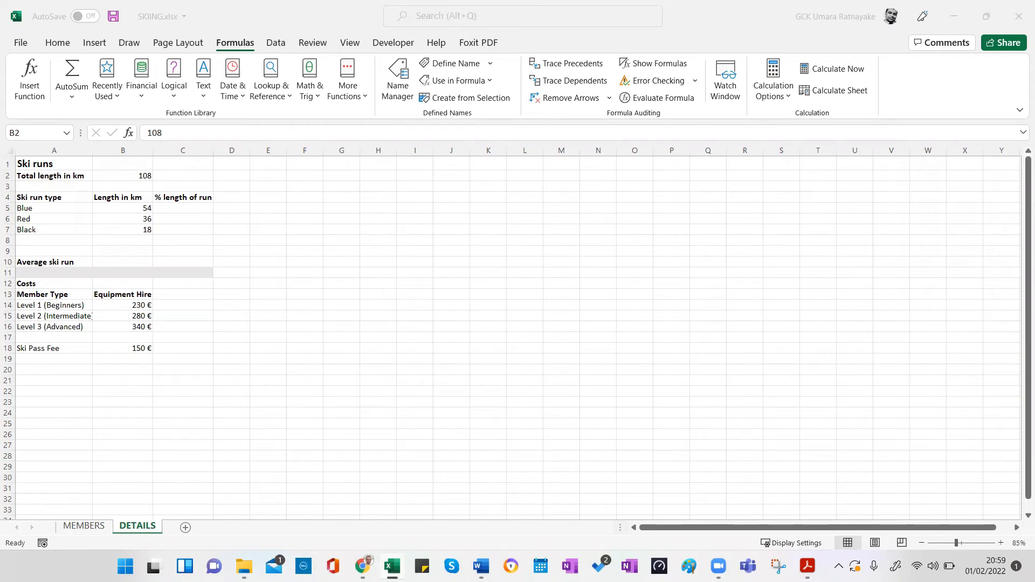
{"action": "key", "text": "alt+Tab"}
{"action": "key", "text": "alt+Tab"}
{"action": "key", "text": "alt+Tab"}
{"action": "key", "text": "alt+Tab"}
{"action": "scroll", "coordinate": [303, 262], "scroll_direction": "down", "scroll_amount": 5}
{"action": "scroll", "coordinate": [304, 263], "scroll_direction": "down", "scroll_amount": 12}
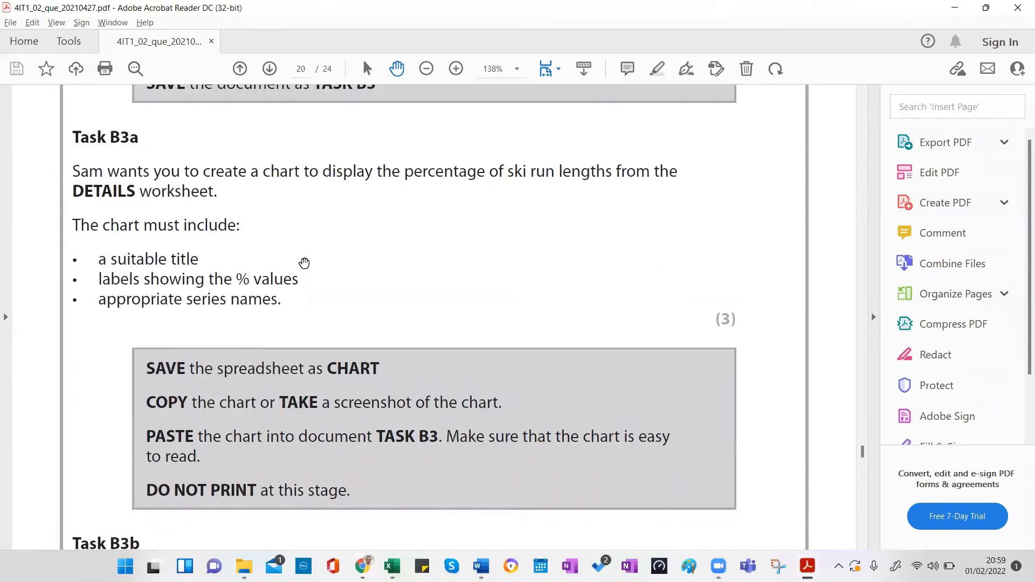
{"action": "scroll", "coordinate": [305, 263], "scroll_direction": "down", "scroll_amount": 12}
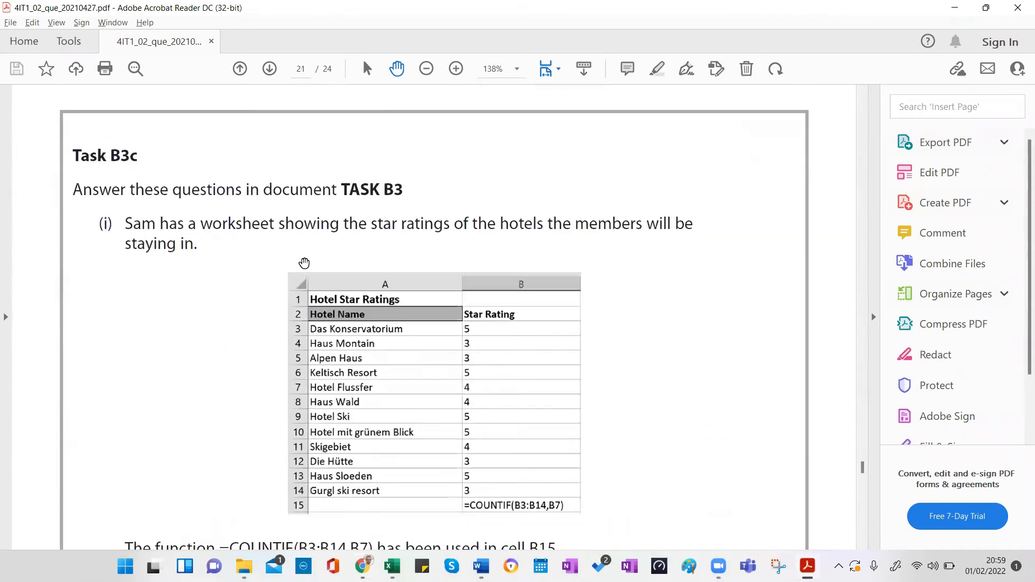
{"action": "scroll", "coordinate": [304, 264], "scroll_direction": "up", "scroll_amount": 15}
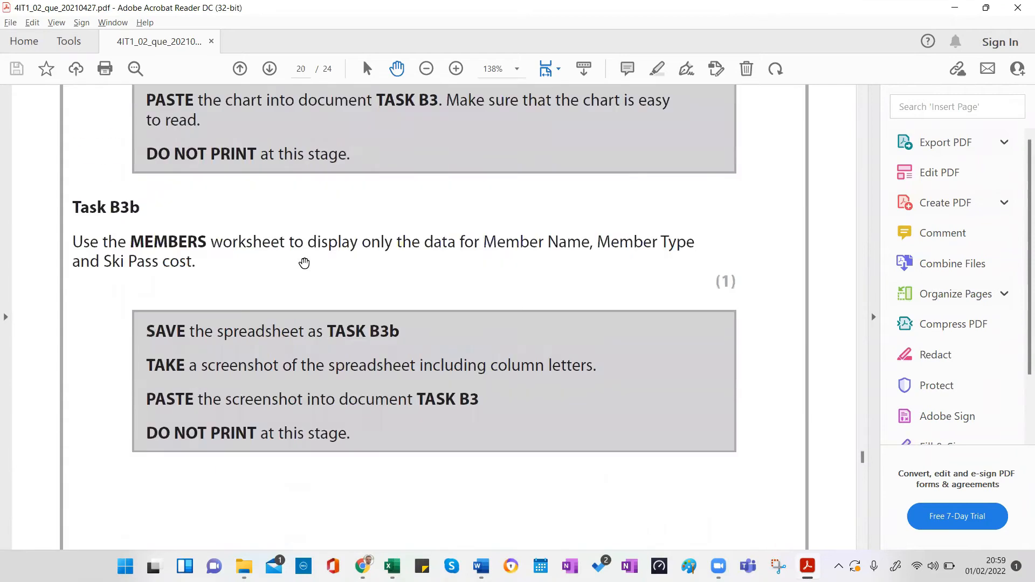
{"action": "scroll", "coordinate": [304, 263], "scroll_direction": "up", "scroll_amount": 12}
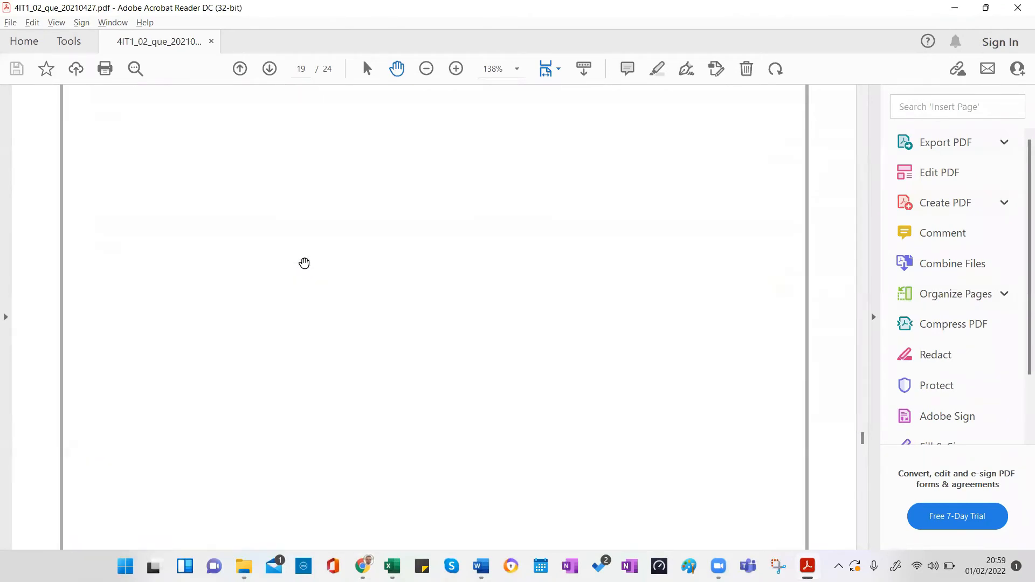
{"action": "scroll", "coordinate": [304, 263], "scroll_direction": "up", "scroll_amount": 8}
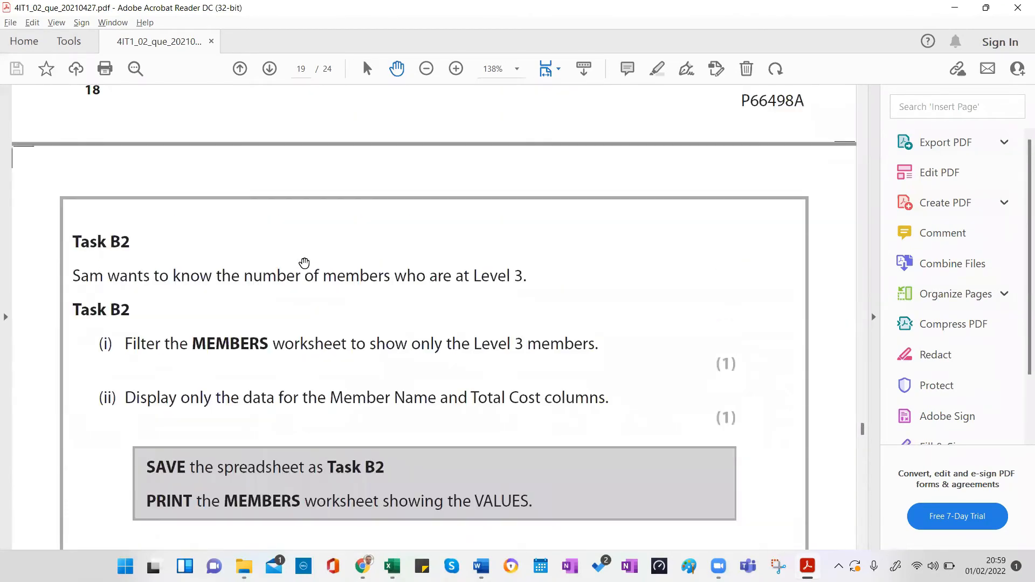
Step: Go back to the ski run calculations in Task B1d on page 18 of the PDF, and switch to Excel
{"action": "scroll", "coordinate": [304, 263], "scroll_direction": "up", "scroll_amount": 12}
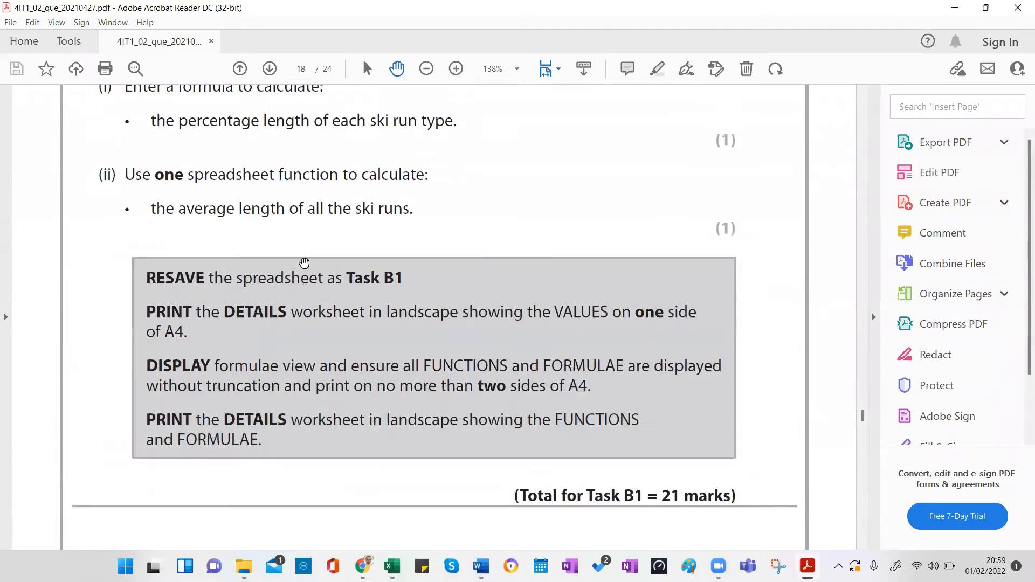
{"action": "scroll", "coordinate": [304, 264], "scroll_direction": "up", "scroll_amount": 1}
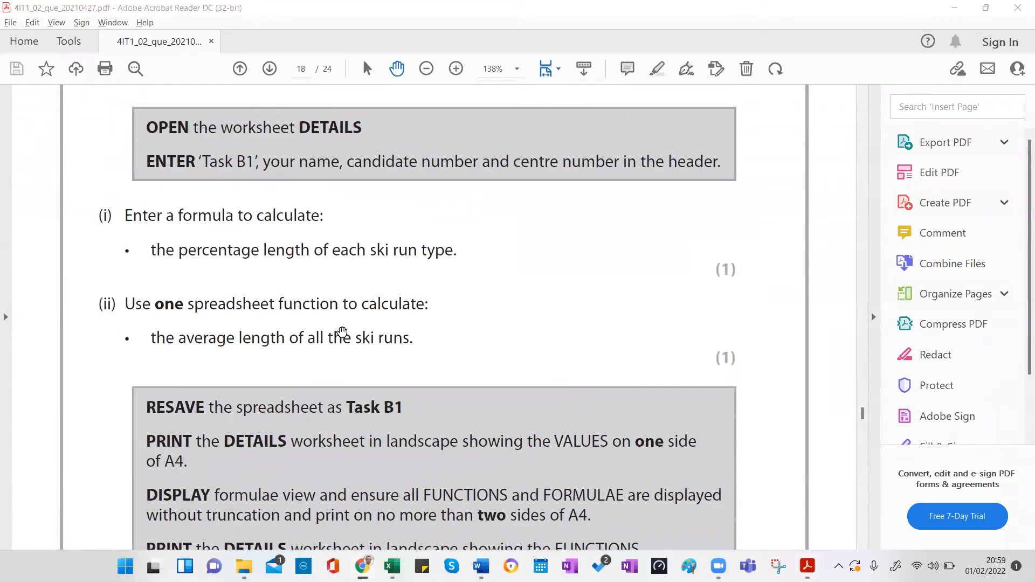
{"action": "key", "text": "super+Tab"}
{"action": "key", "text": "Return"}
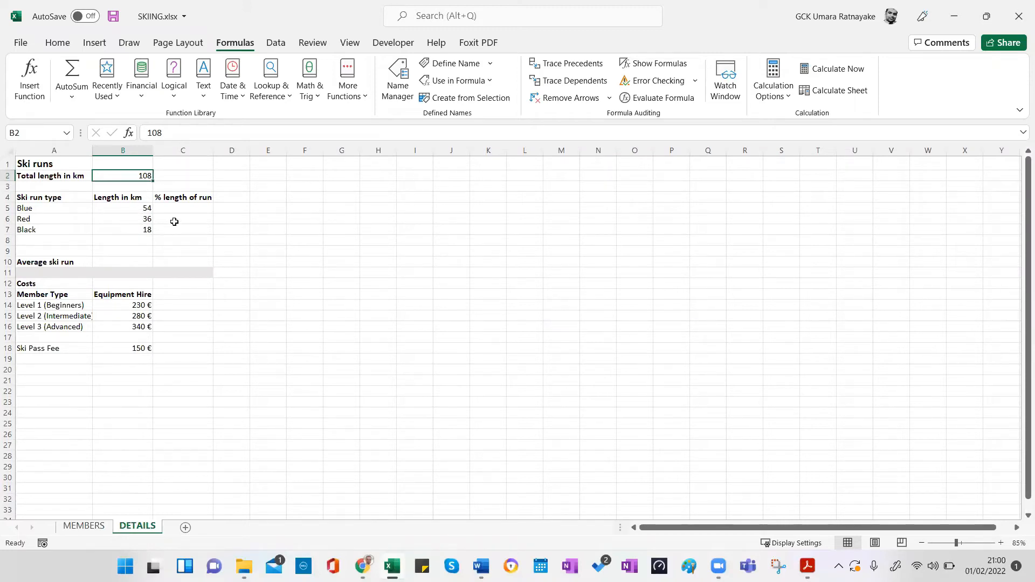
Step: Calculate the Blue run's percentage length in cell C5 of DETAILS with the formula =B5/$B$2
{"action": "left_click", "coordinate": [135, 208]}
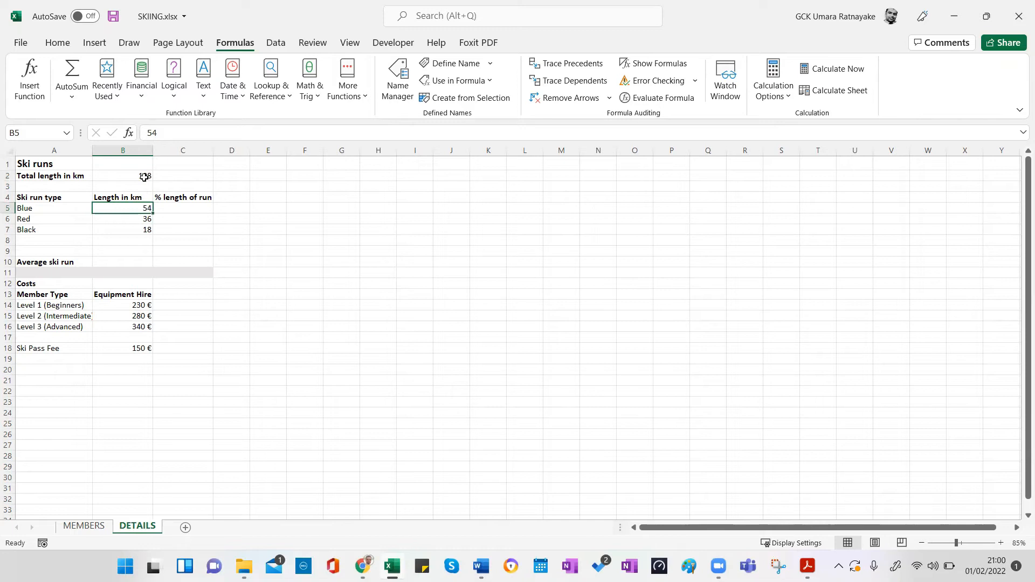
{"action": "left_click", "coordinate": [171, 207]}
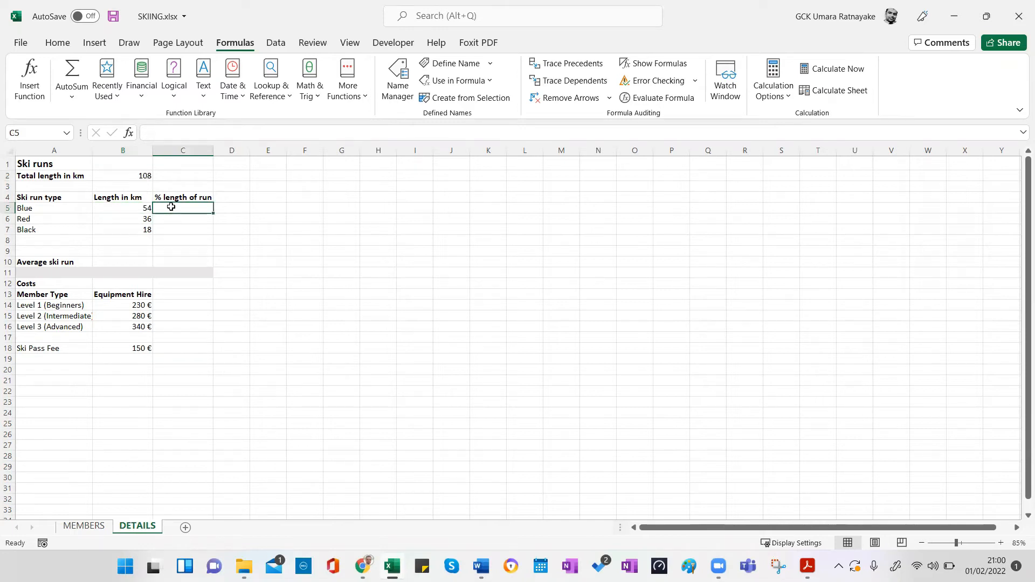
{"action": "type", "text": "="}
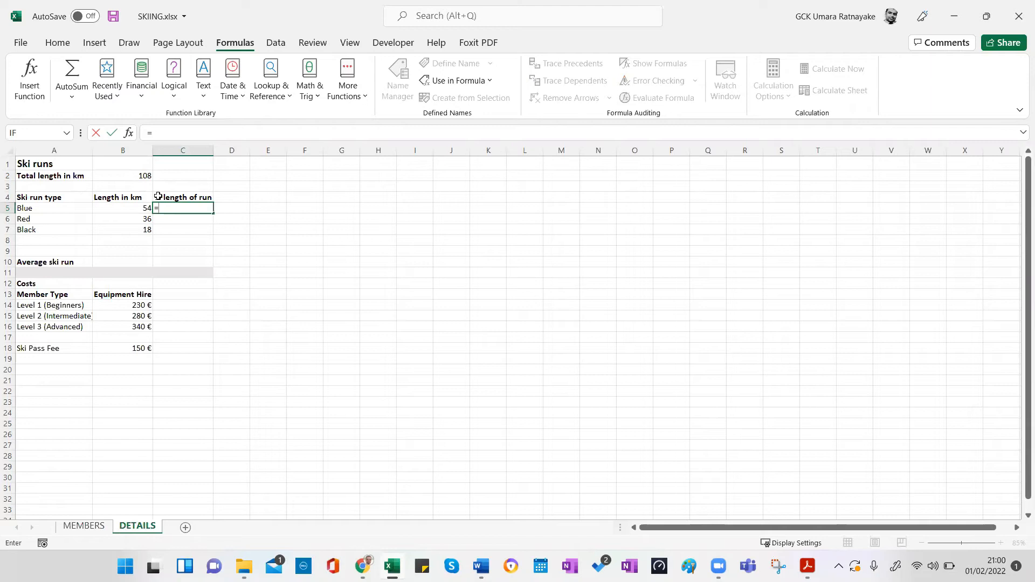
{"action": "left_click", "coordinate": [130, 210]}
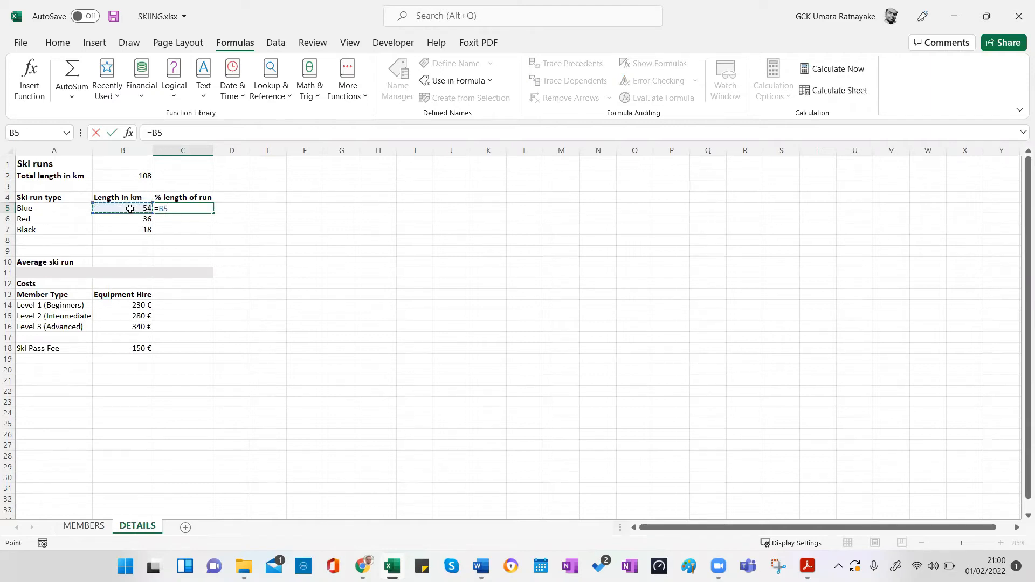
{"action": "type", "text": "/"}
{"action": "left_click", "coordinate": [136, 181]}
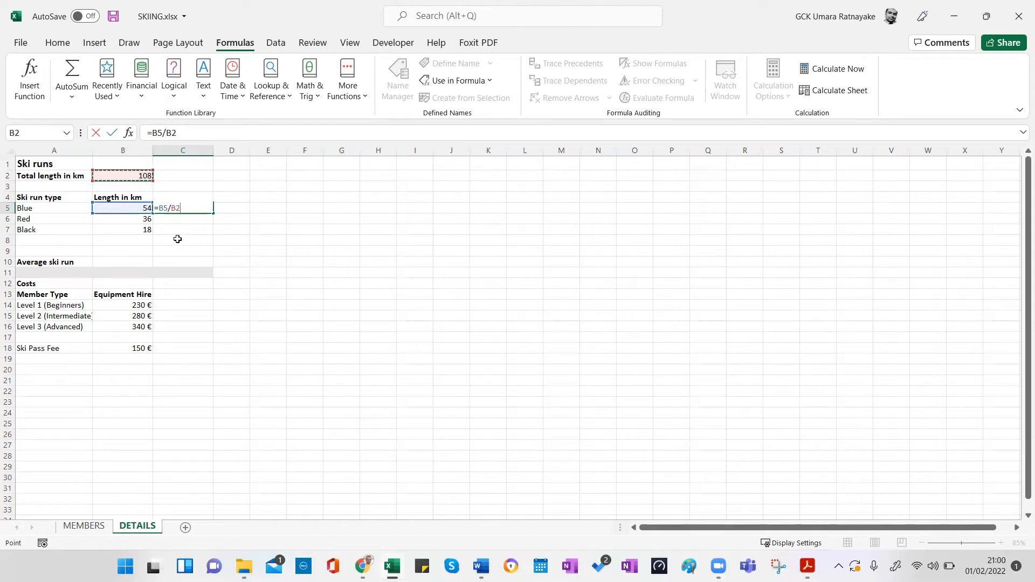
{"action": "key", "text": "F4"}
{"action": "key", "text": "Return"}
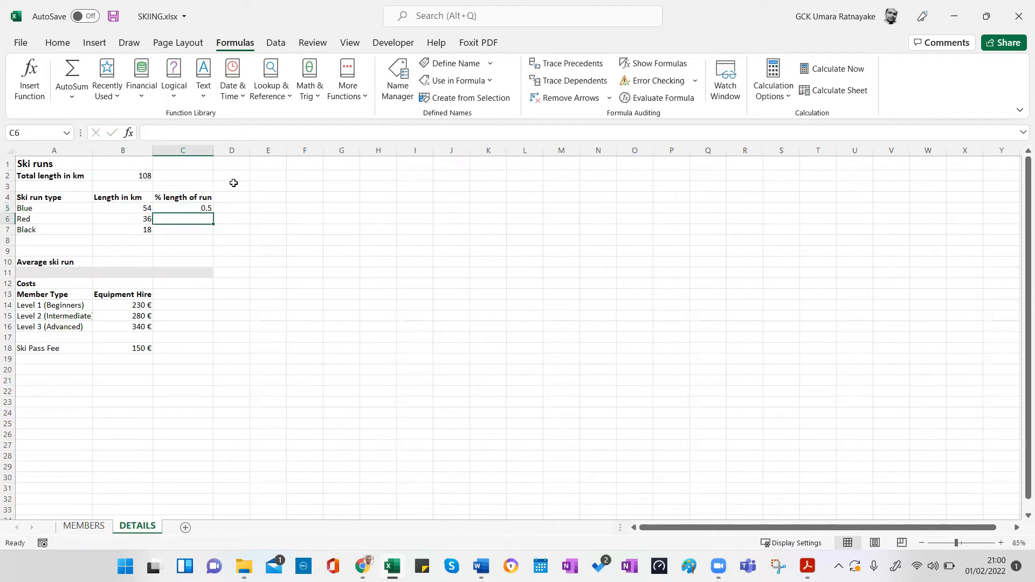
Step: Format cell C5 as a percentage and fill its formula down to C7 for the Red and Black runs
{"action": "left_click", "coordinate": [192, 208]}
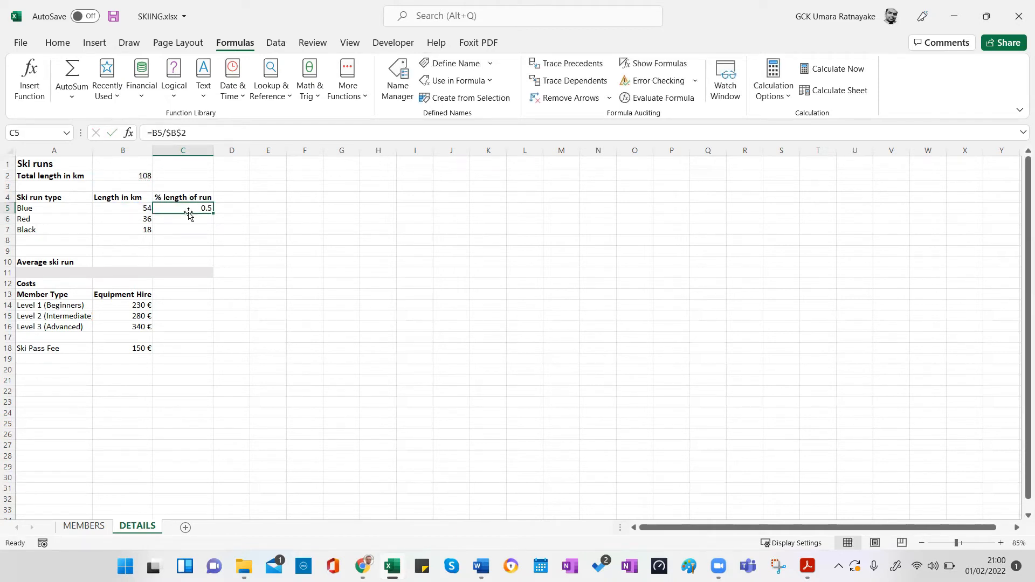
{"action": "left_click", "coordinate": [54, 45]}
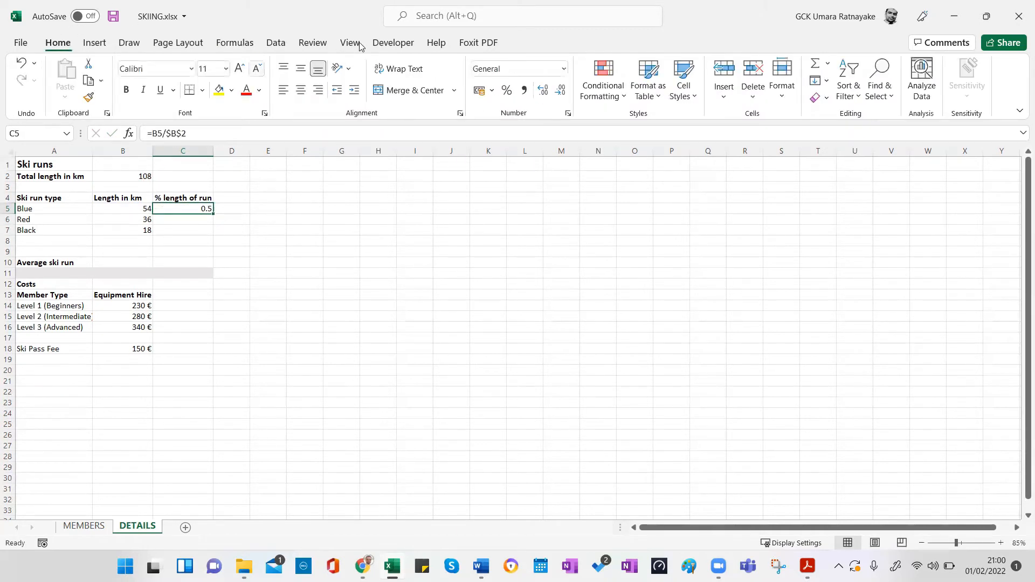
{"action": "left_click", "coordinate": [507, 96]}
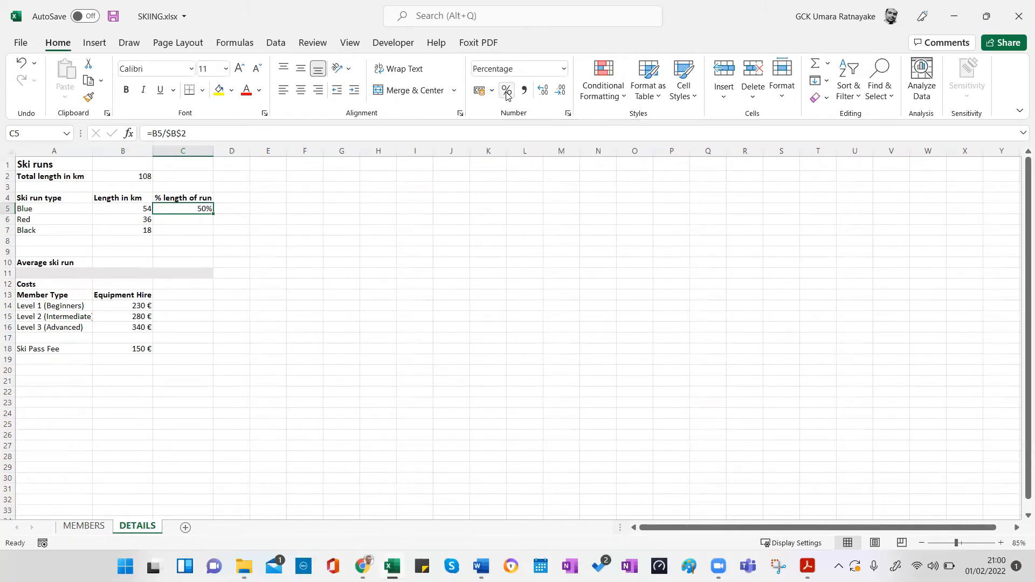
{"action": "left_click_drag", "start_coordinate": [214, 215], "coordinate": [213, 234]}
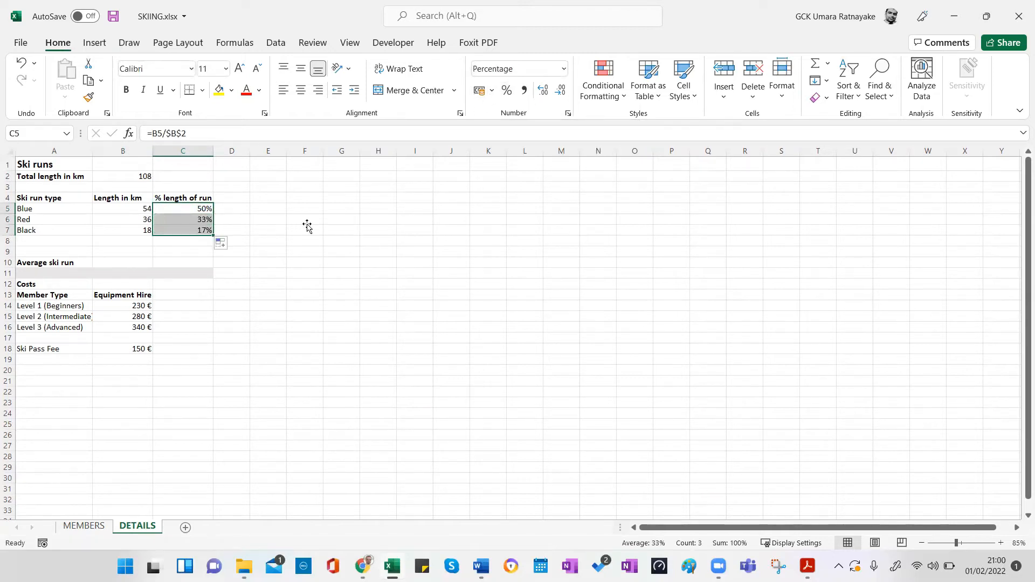
{"action": "left_click", "coordinate": [307, 222]}
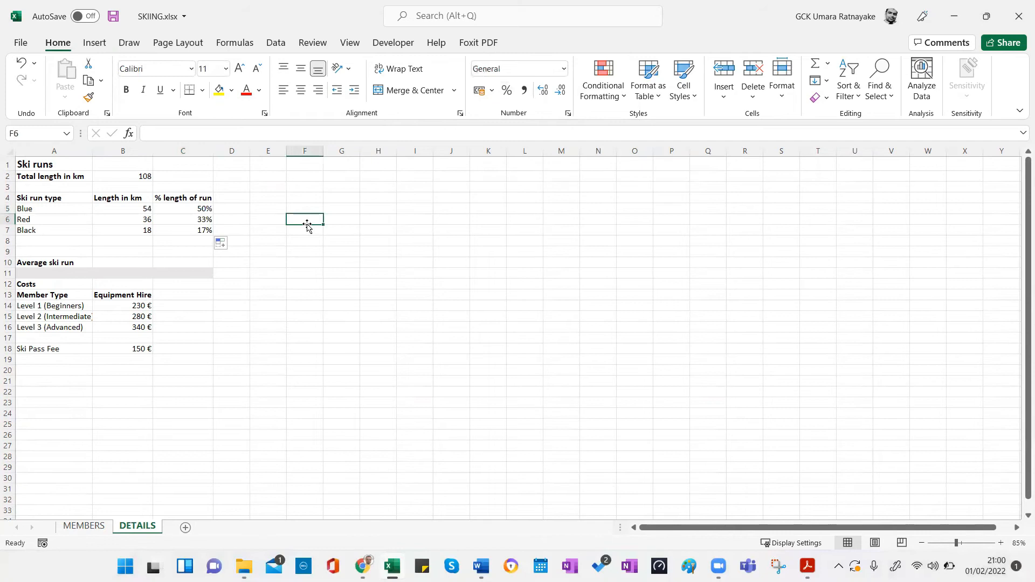
Step: Check the average requirement in the Acrobat Reader PDF, return to Excel and enter =AVERAGE(B5:B7) as the average ski run in B10
{"action": "key", "text": "alt+Tab"}
{"action": "key", "text": "alt+Tab"}
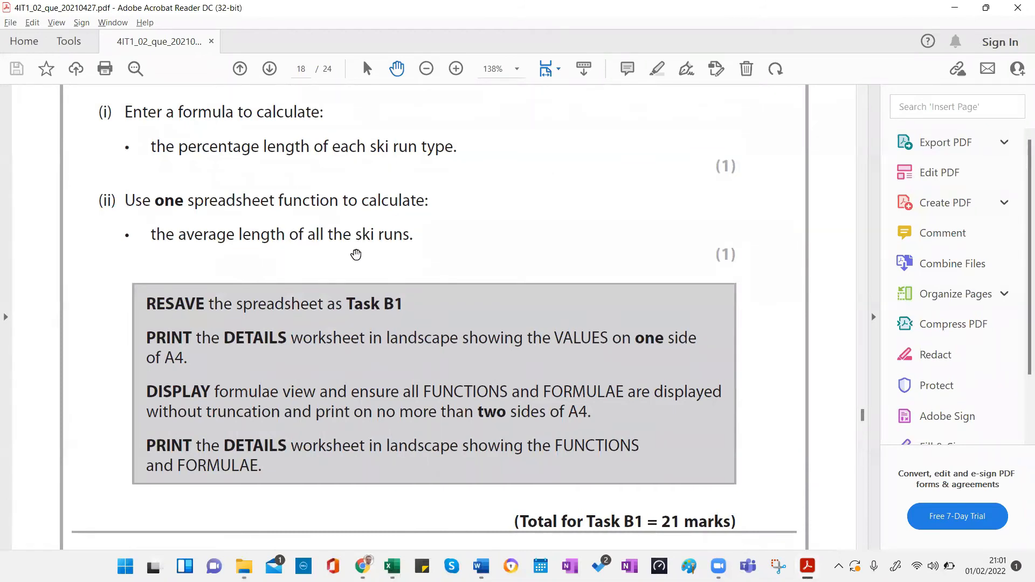
{"action": "key", "text": "alt+Tab"}
{"action": "key", "text": "alt+Tab"}
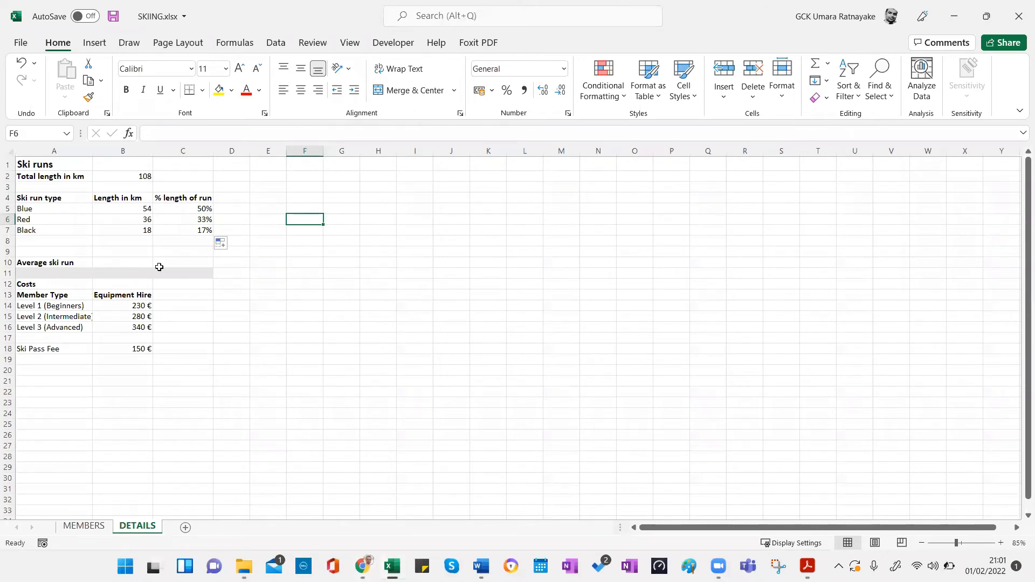
{"action": "left_click", "coordinate": [123, 260]}
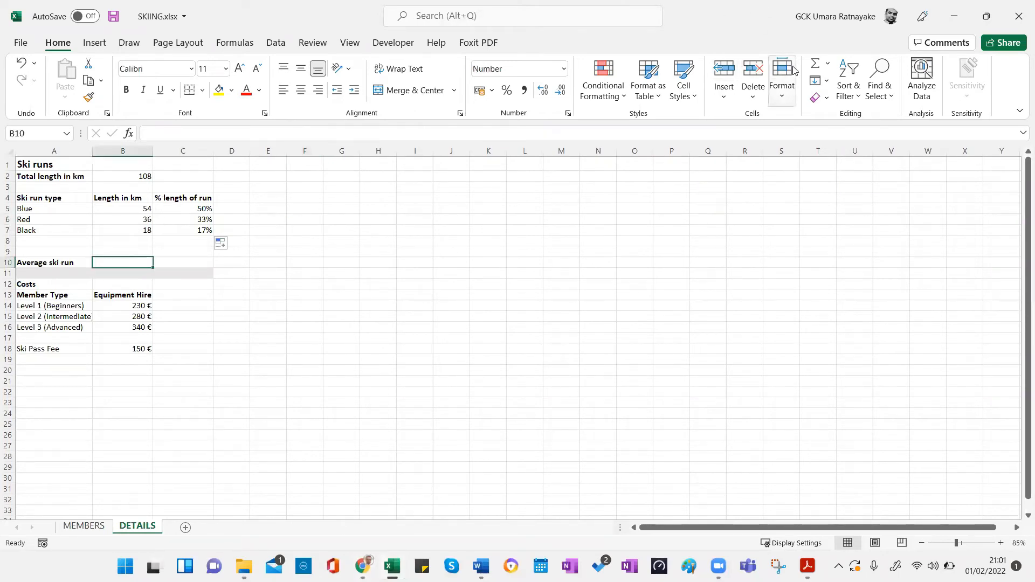
{"action": "left_click", "coordinate": [830, 65]}
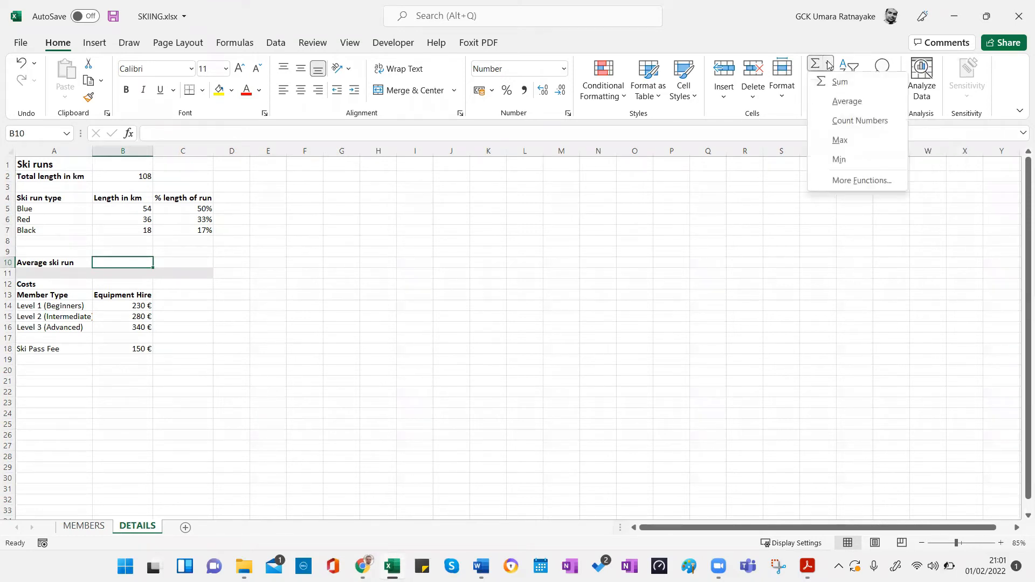
{"action": "left_click", "coordinate": [847, 102]}
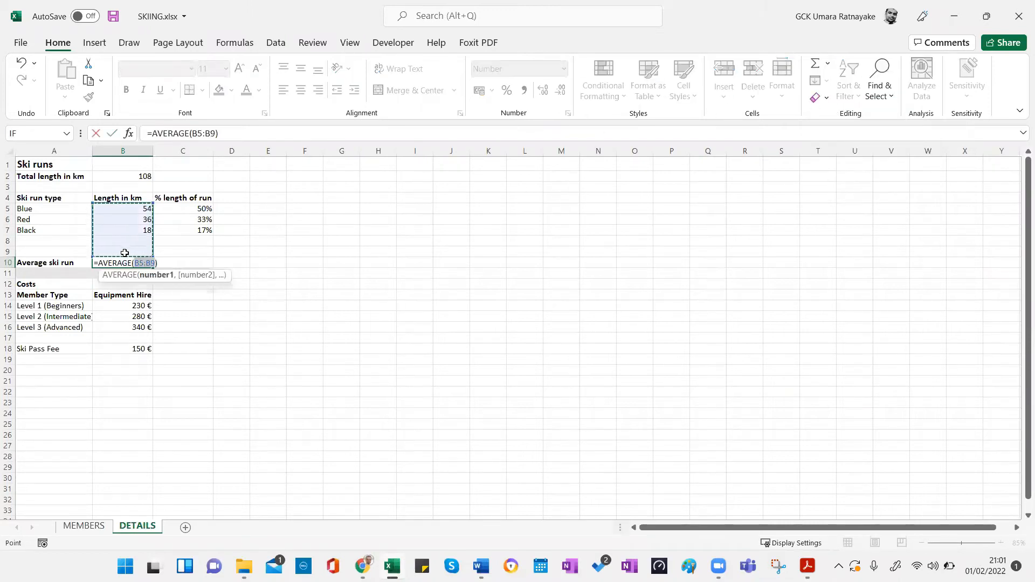
{"action": "left_click_drag", "start_coordinate": [132, 208], "coordinate": [131, 231]}
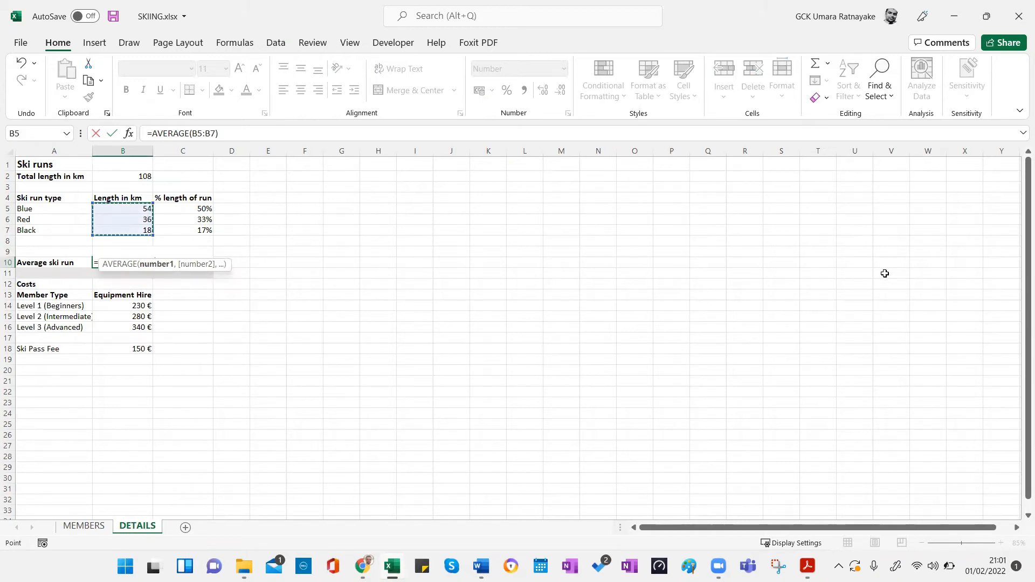
{"action": "key", "text": "Return"}
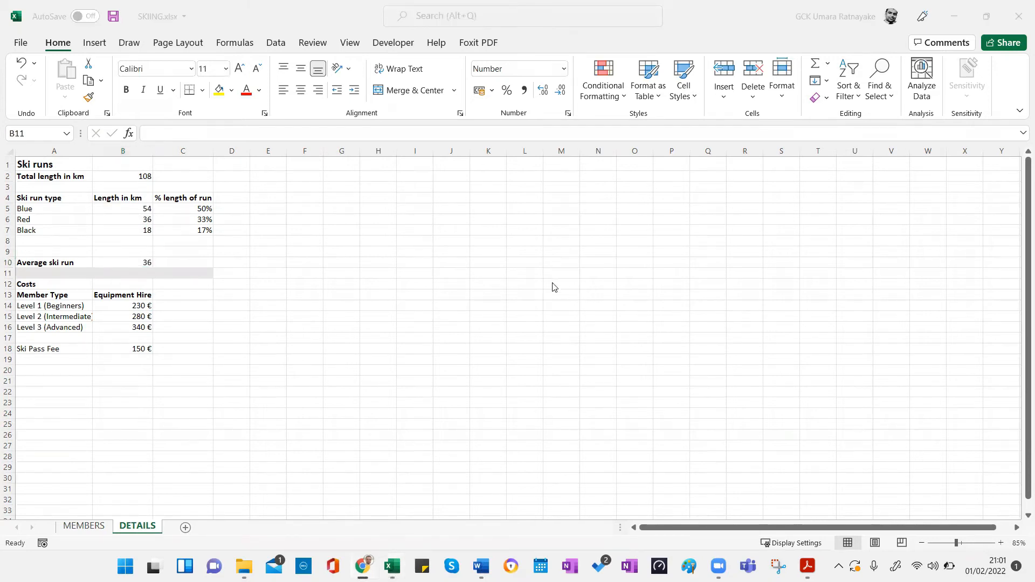
Step: Switch to the PDF in Adobe Acrobat Reader and review Task B1d's saving and printing instructions, continuing to Task B2 on page 19
{"action": "key", "text": "alt+Tab"}
{"action": "key", "text": "alt+Tab"}
{"action": "scroll", "coordinate": [393, 291], "scroll_direction": "down", "scroll_amount": 3}
{"action": "scroll", "coordinate": [393, 291], "scroll_direction": "up", "scroll_amount": 3}
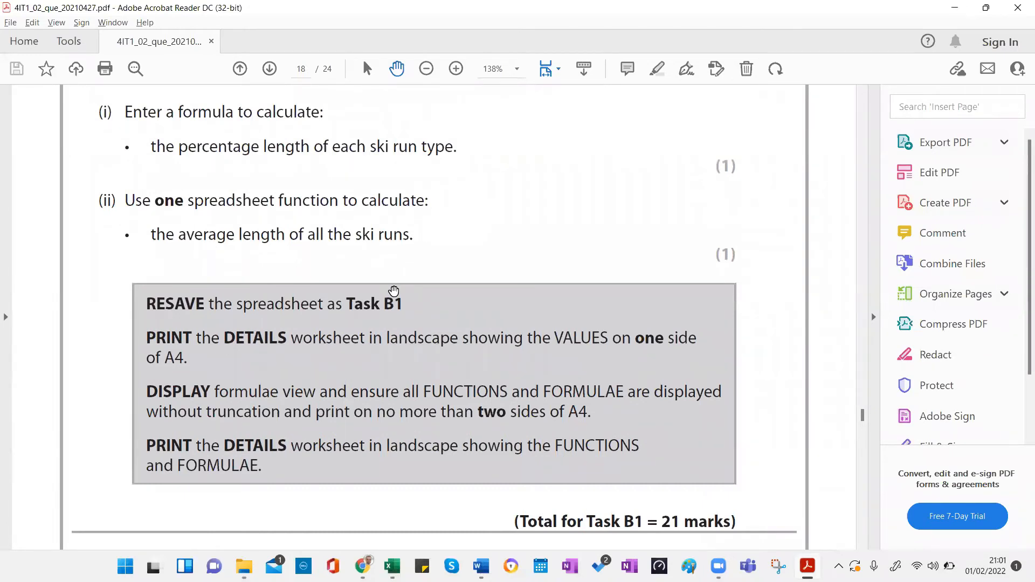
{"action": "scroll", "coordinate": [394, 291], "scroll_direction": "up", "scroll_amount": 3}
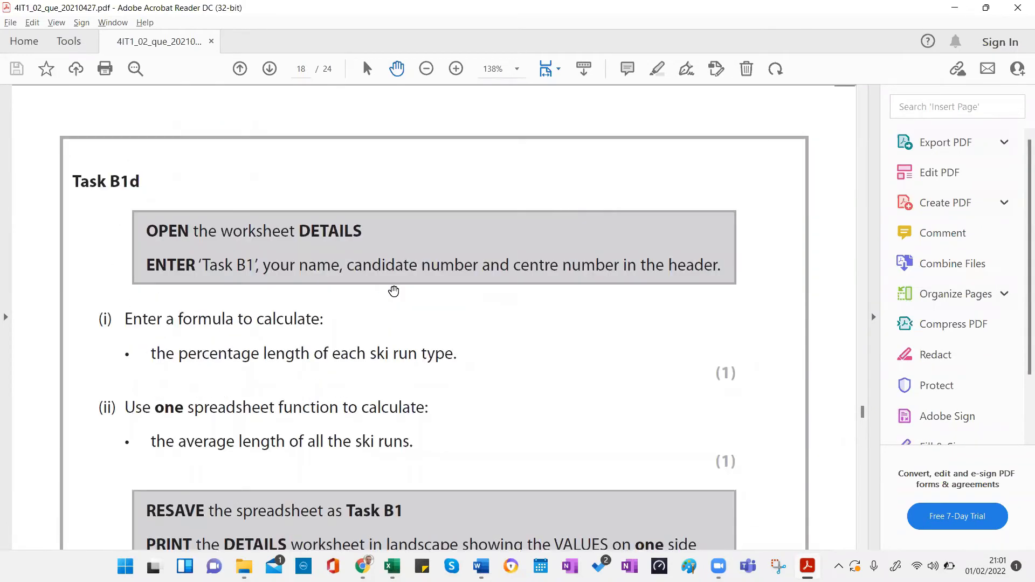
{"action": "scroll", "coordinate": [394, 291], "scroll_direction": "up", "scroll_amount": 4}
{"action": "scroll", "coordinate": [394, 291], "scroll_direction": "down", "scroll_amount": 8}
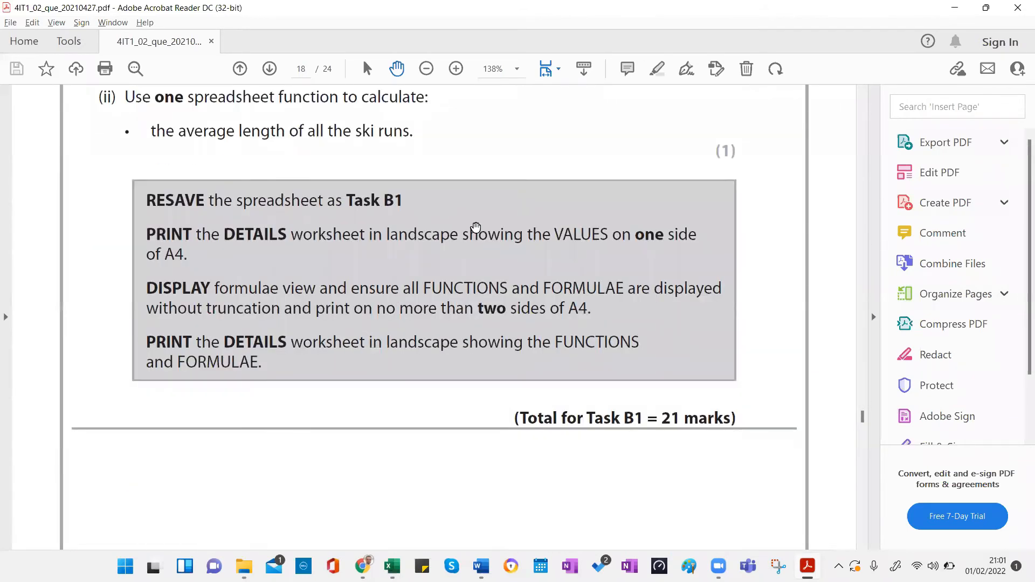
{"action": "scroll", "coordinate": [411, 301], "scroll_direction": "up", "scroll_amount": 4}
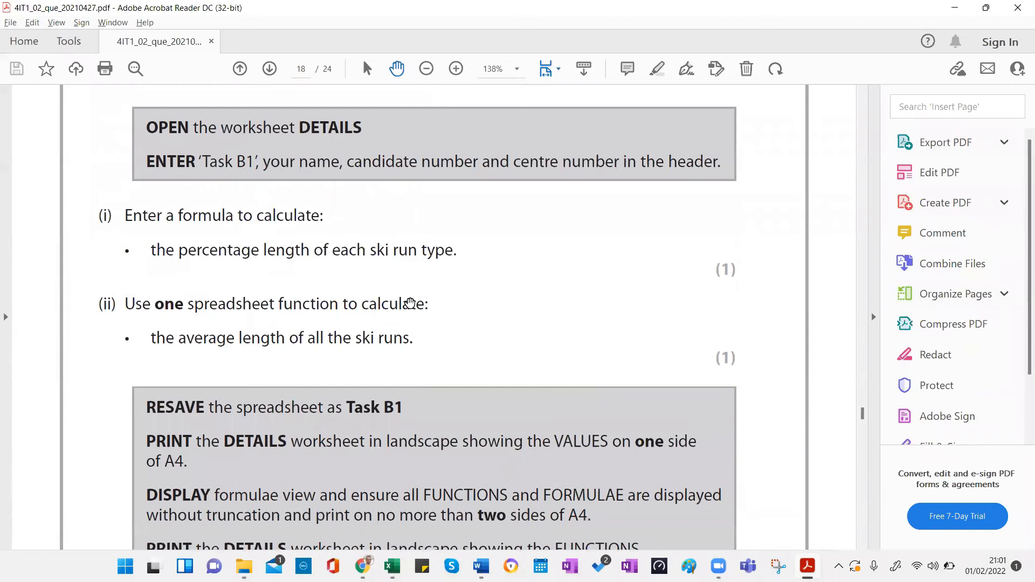
{"action": "scroll", "coordinate": [410, 303], "scroll_direction": "down", "scroll_amount": 4}
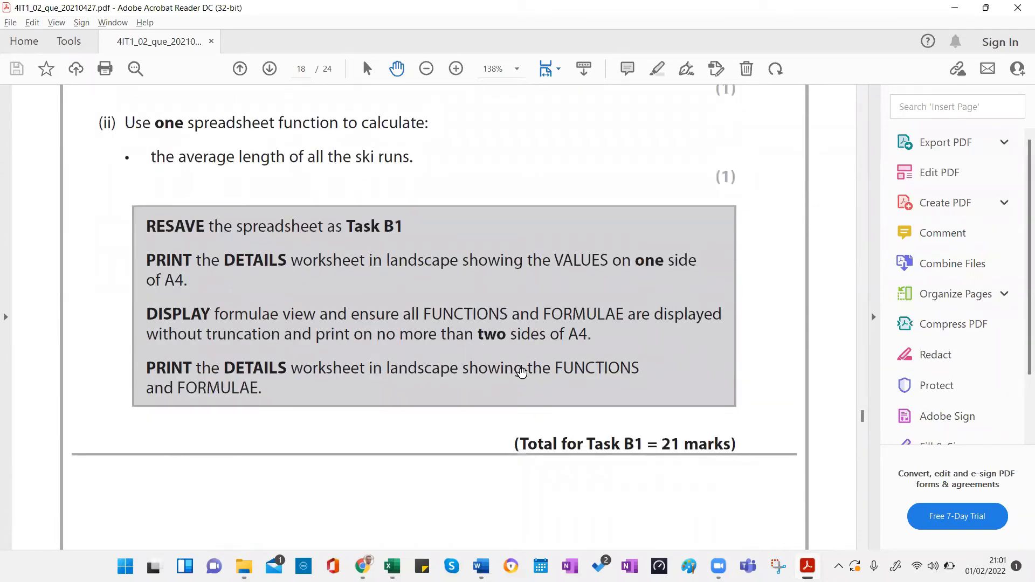
{"action": "scroll", "coordinate": [521, 371], "scroll_direction": "down", "scroll_amount": 4}
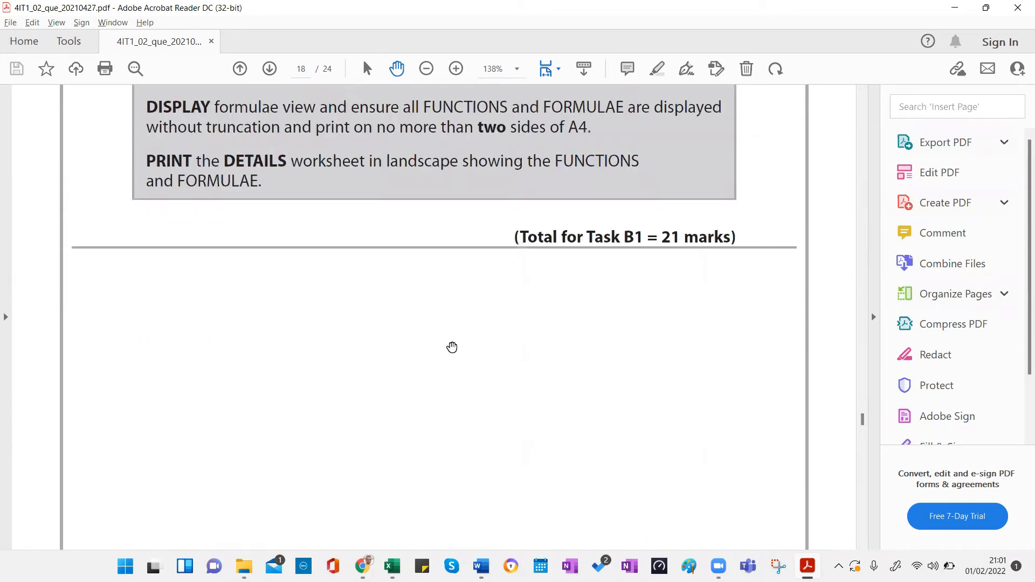
{"action": "scroll", "coordinate": [305, 162], "scroll_direction": "down", "scroll_amount": 13}
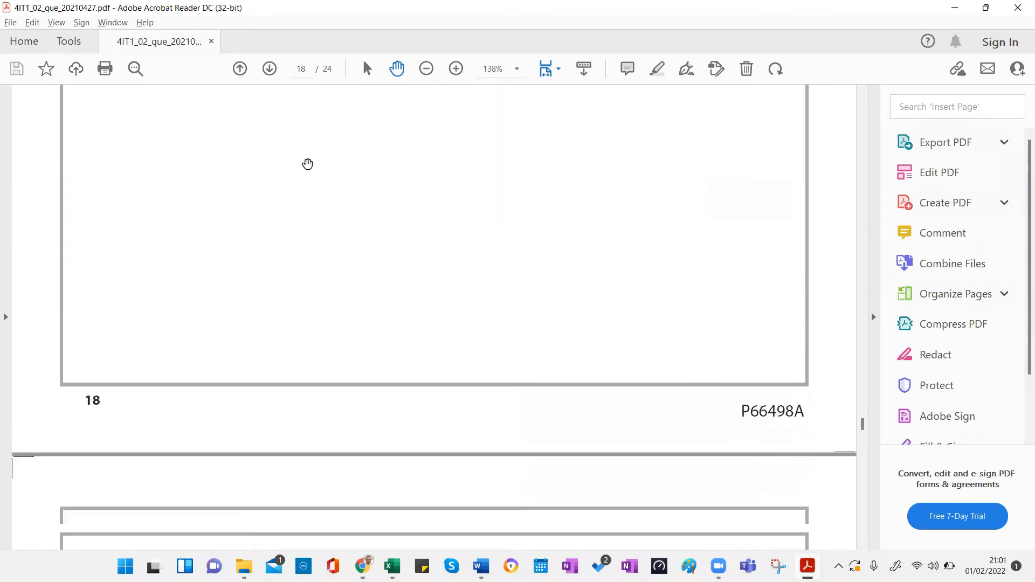
{"action": "scroll", "coordinate": [329, 284], "scroll_direction": "down", "scroll_amount": 1}
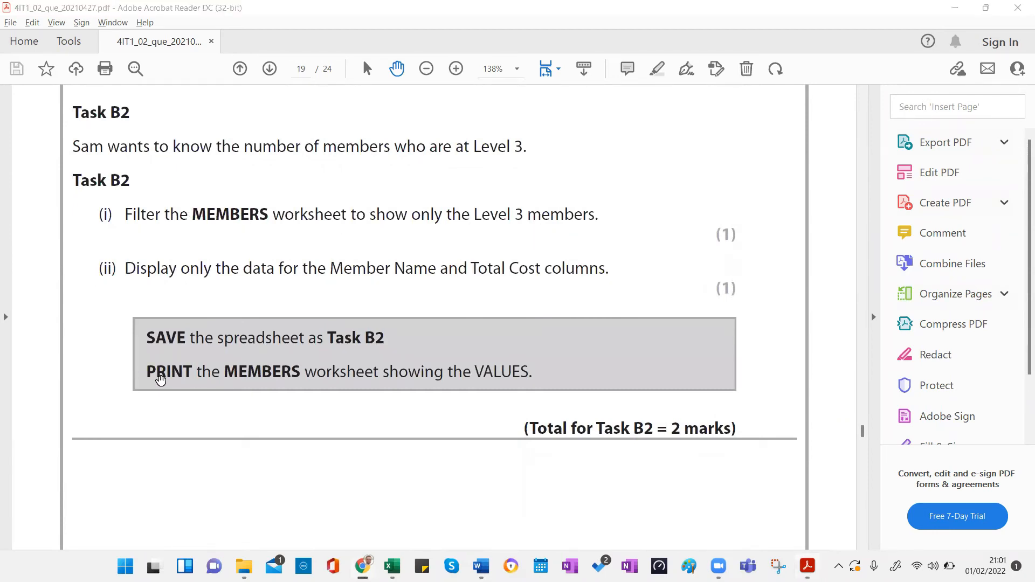
Step: Switch back to Excel and open the MEMBERS worksheet
{"action": "key", "text": "alt+Tab"}
{"action": "key", "text": "alt+Tab"}
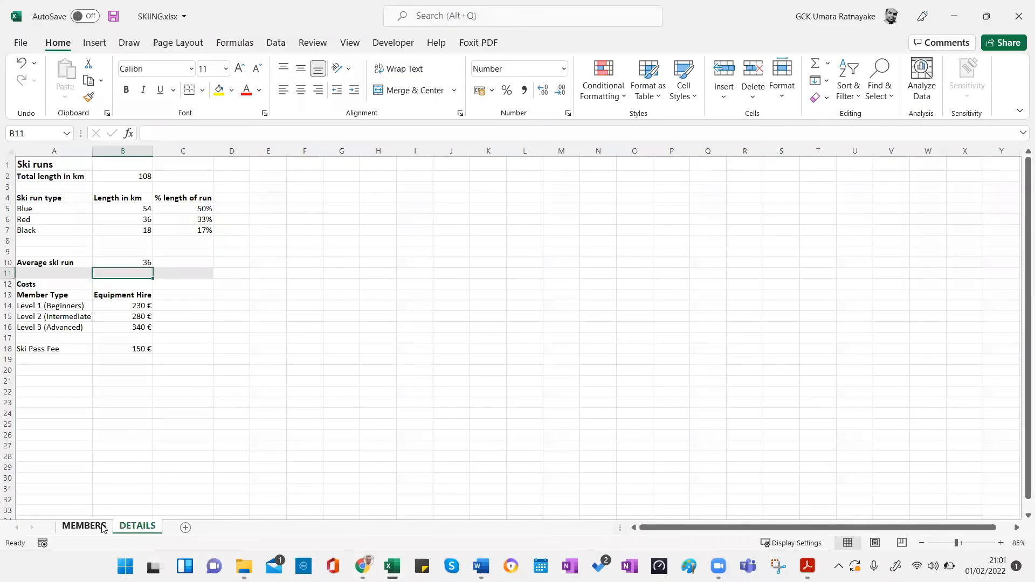
{"action": "left_click", "coordinate": [103, 528]}
{"action": "left_click", "coordinate": [661, 243]}
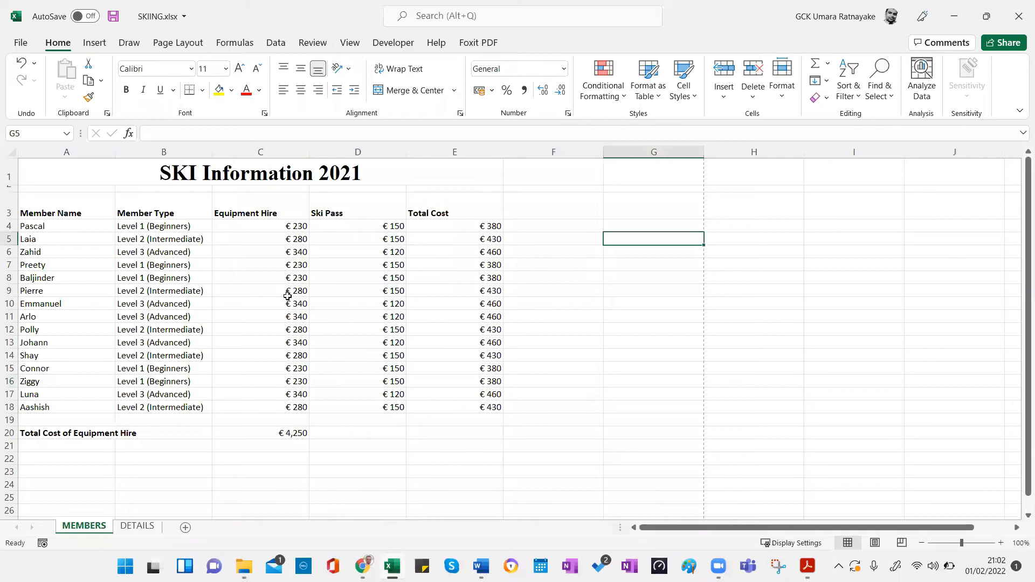
Step: Turn on filtering for the header row of the member table, from Member Name to Total Cost
{"action": "left_click", "coordinate": [172, 213]}
{"action": "left_click", "coordinate": [275, 215]}
{"action": "left_click", "coordinate": [390, 215]}
{"action": "left_click", "coordinate": [474, 213]}
{"action": "left_click", "coordinate": [330, 210]}
{"action": "left_click", "coordinate": [271, 209]}
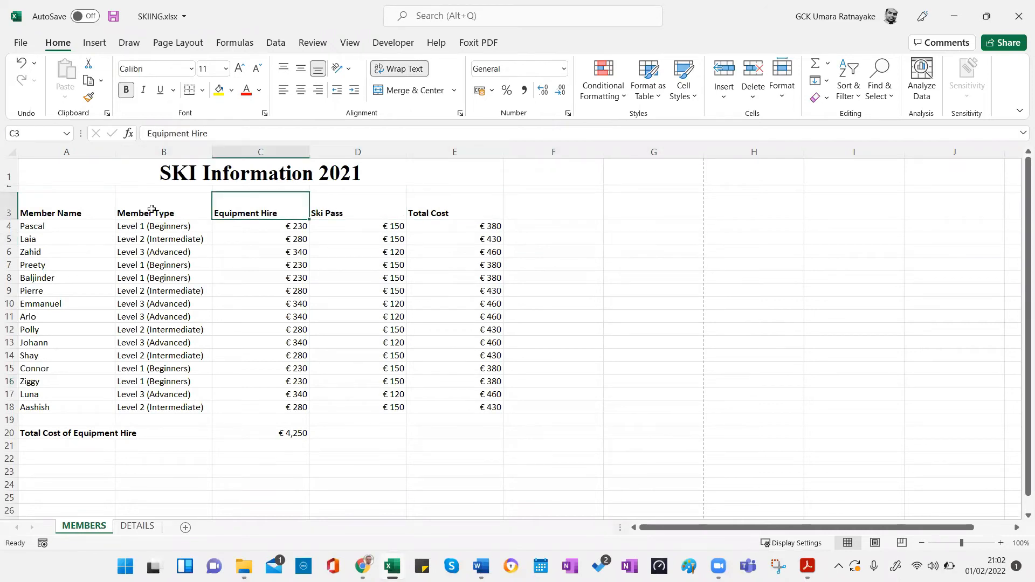
{"action": "left_click", "coordinate": [152, 210]}
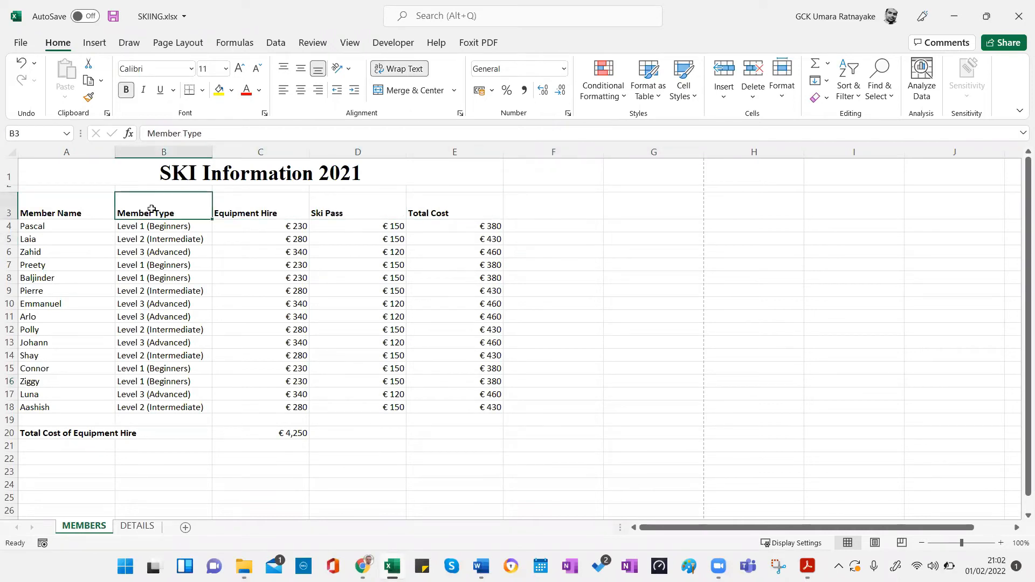
{"action": "left_click", "coordinate": [275, 43]}
{"action": "left_click", "coordinate": [580, 81]}
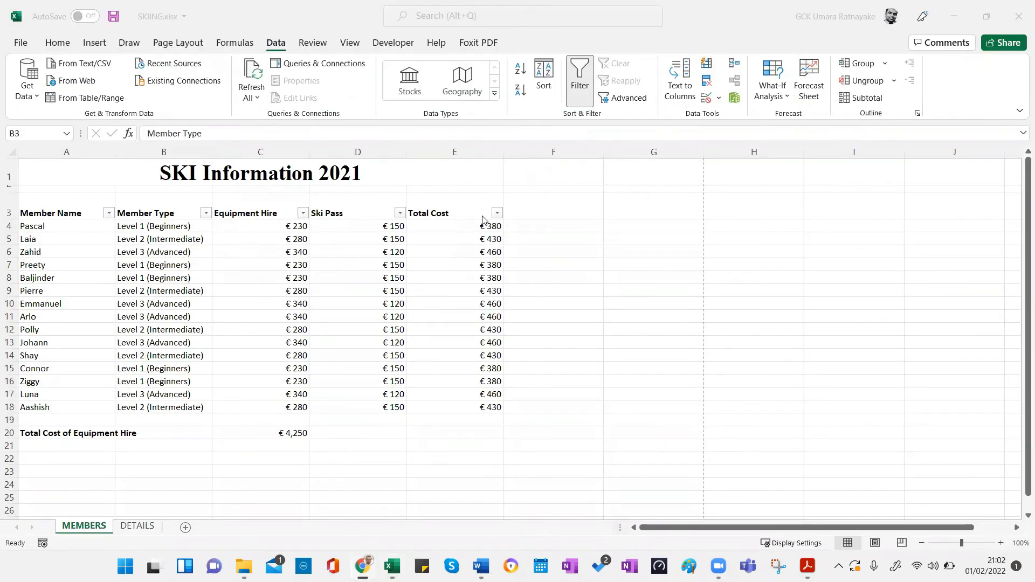
Step: Return to the PDF in Adobe Acrobat Reader and check Task B2's filtering and column display requirements
{"action": "key", "text": "alt+Tab"}
{"action": "left_click", "coordinate": [453, 181]}
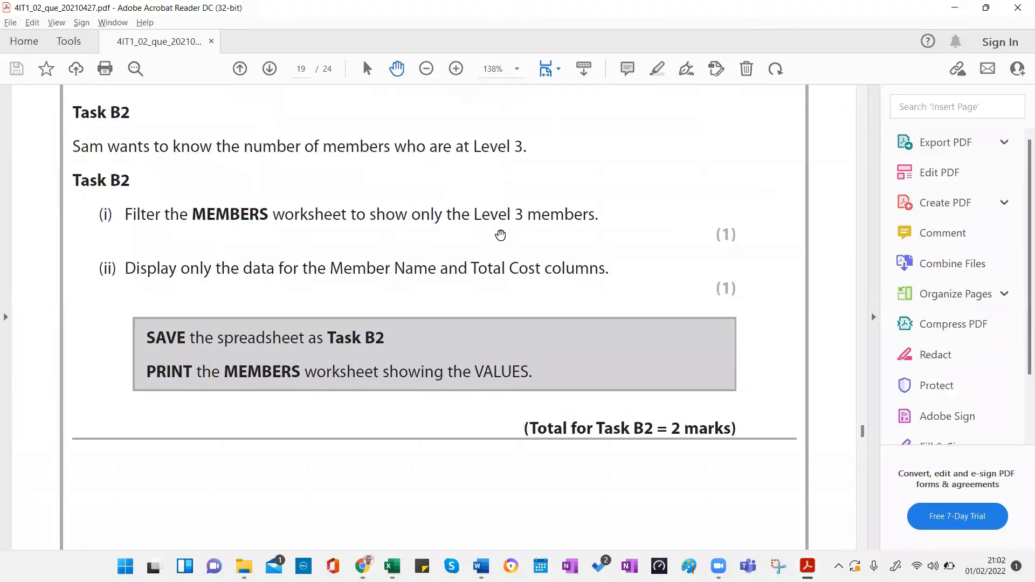
Step: Switch to Excel and filter the Member Type column on the MEMBERS worksheet to show only Level 3 (Advanced)
{"action": "key", "text": "alt+Tab"}
{"action": "key", "text": "alt+Tab"}
{"action": "key", "text": "alt+Tab"}
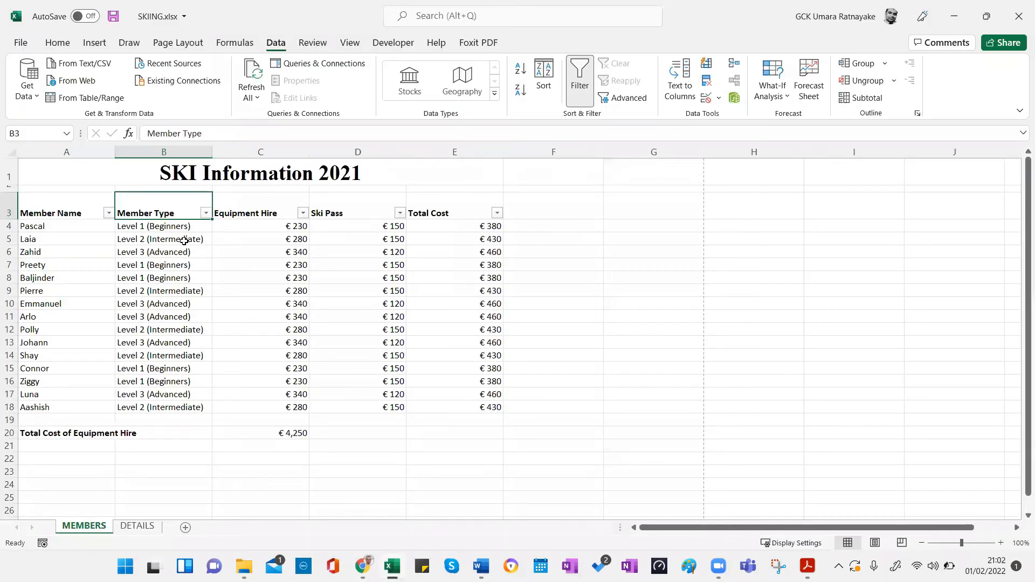
{"action": "left_click", "coordinate": [206, 213]}
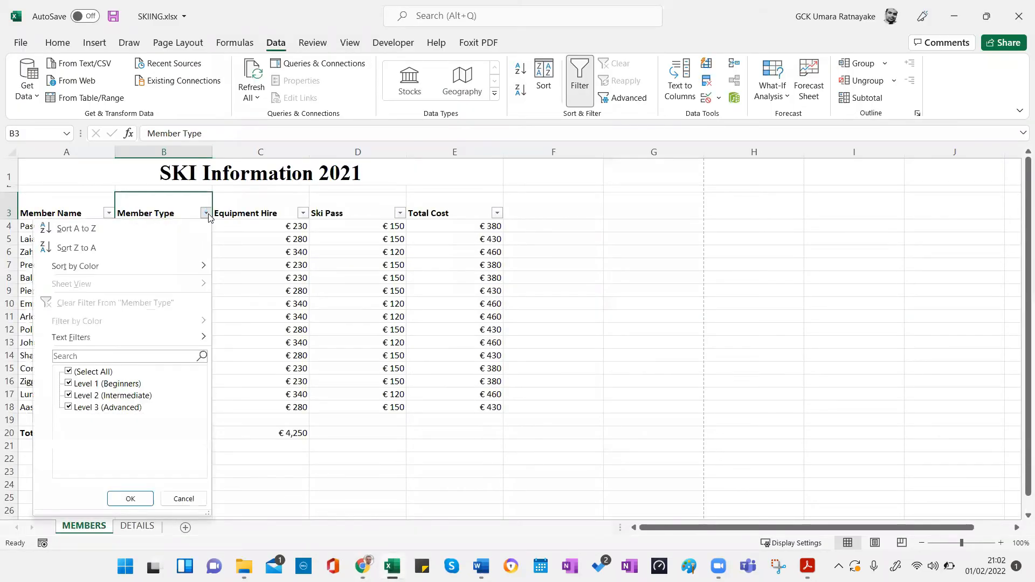
{"action": "left_click", "coordinate": [68, 372]}
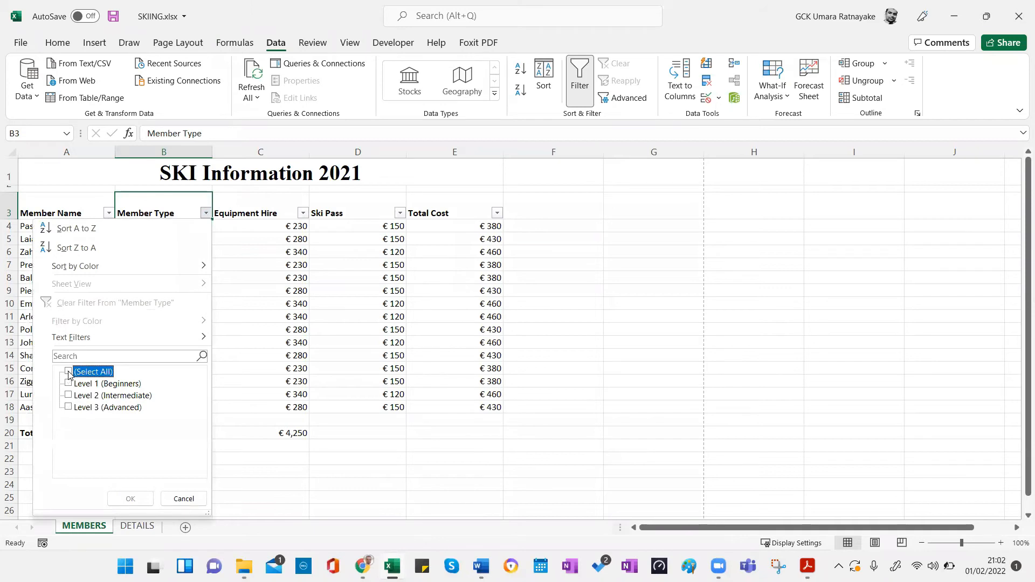
{"action": "left_click", "coordinate": [69, 407]}
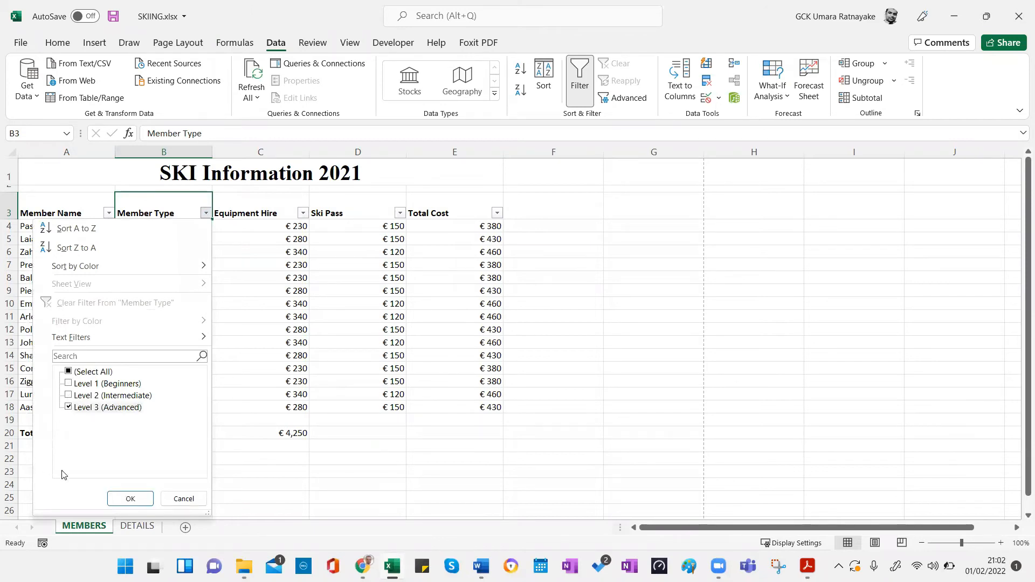
{"action": "left_click", "coordinate": [130, 499]}
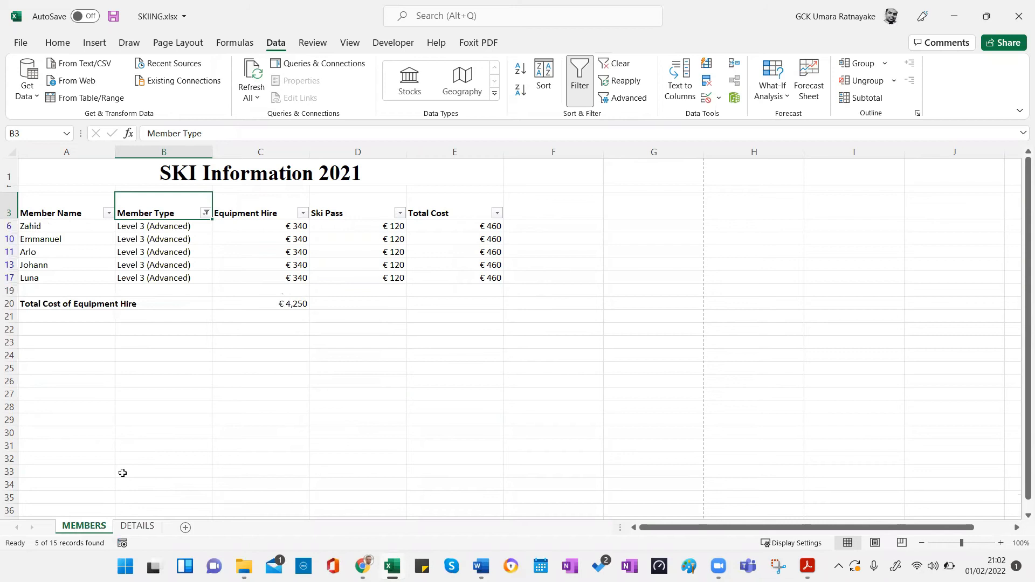
{"action": "left_click", "coordinate": [249, 418]}
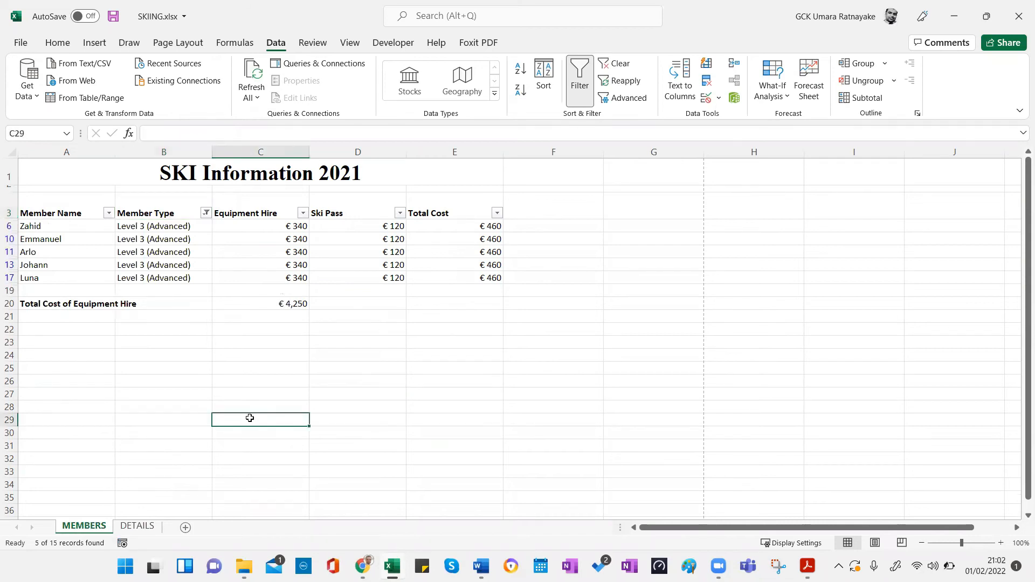
Step: Clear the Member Type filter and turn off filtering on the MEMBERS worksheet
{"action": "key", "text": "alt+Tab"}
{"action": "key", "text": "alt+Tab"}
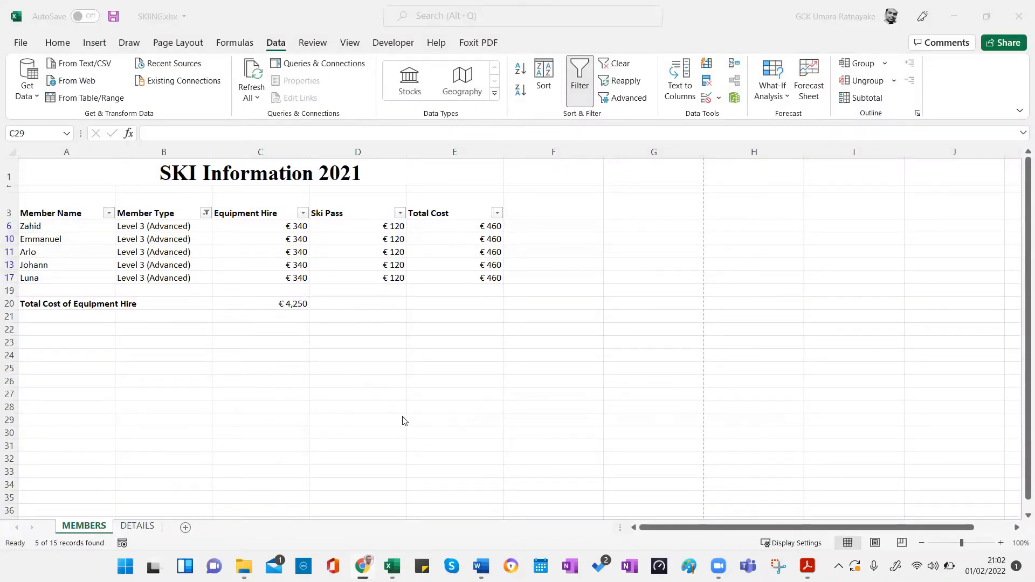
{"action": "left_click", "coordinate": [616, 66]}
{"action": "left_click", "coordinate": [580, 81]}
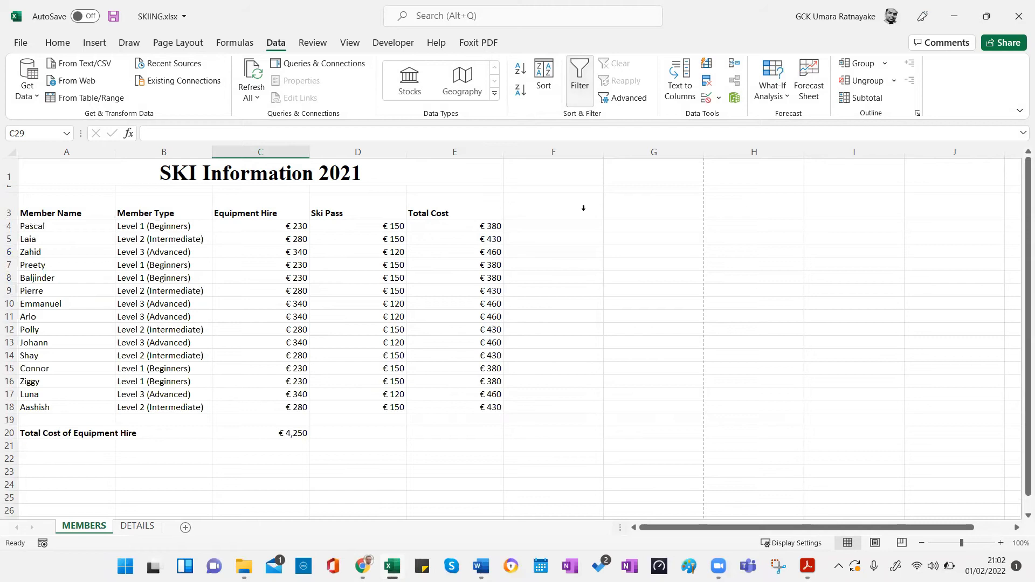
Step: Turn filtering back on for the header row of the member table
{"action": "left_click", "coordinate": [555, 316]}
{"action": "left_click", "coordinate": [152, 214]}
{"action": "left_click", "coordinate": [81, 198]}
{"action": "left_click", "coordinate": [285, 204]}
{"action": "left_click", "coordinate": [396, 203]}
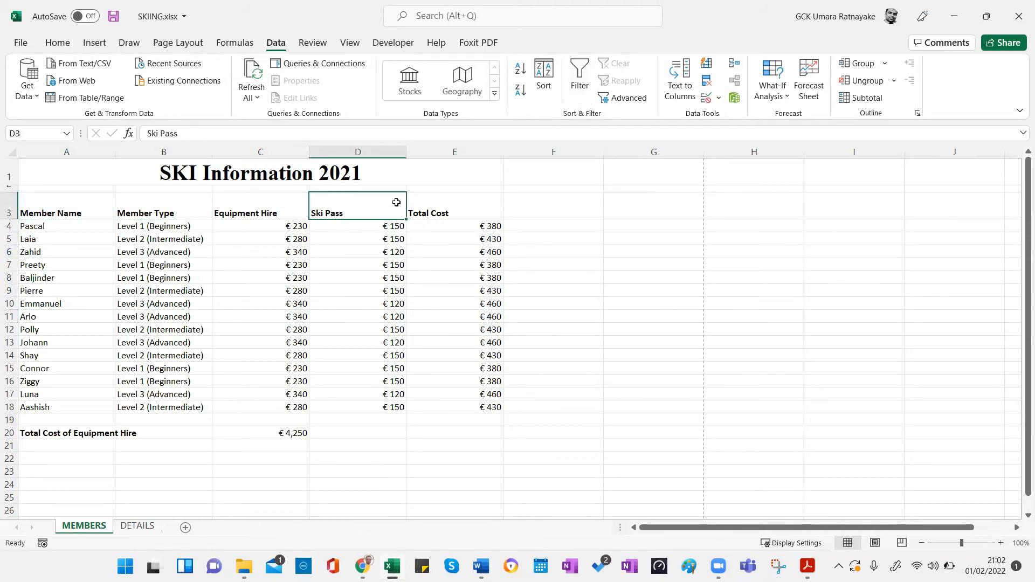
{"action": "left_click", "coordinate": [578, 75]}
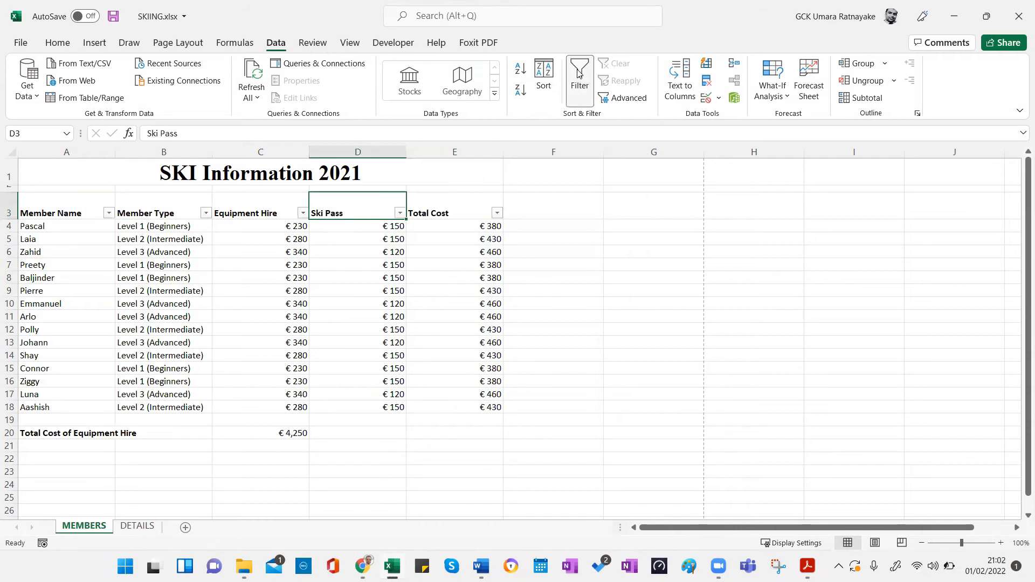
Step: Filter the Member Type column to show only the Level 3 (Advanced) members
{"action": "left_click", "coordinate": [235, 210]}
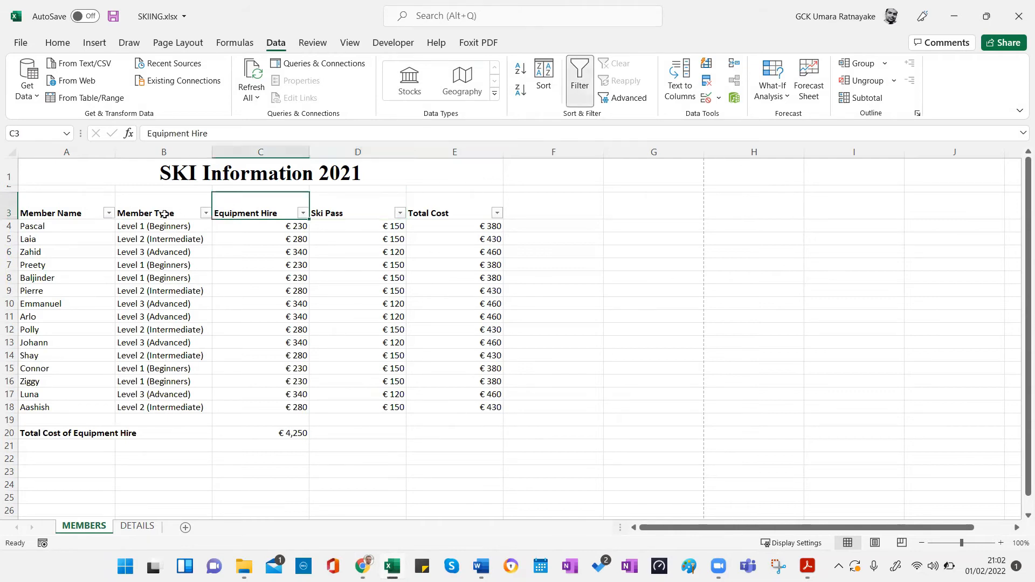
{"action": "left_click", "coordinate": [161, 214]}
{"action": "left_click", "coordinate": [205, 214]}
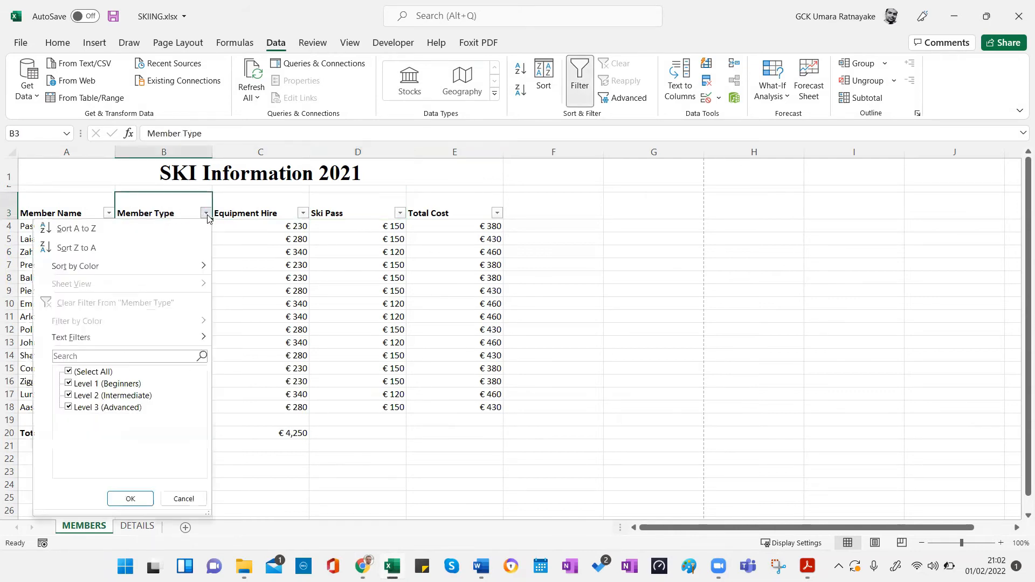
{"action": "left_click", "coordinate": [69, 375]}
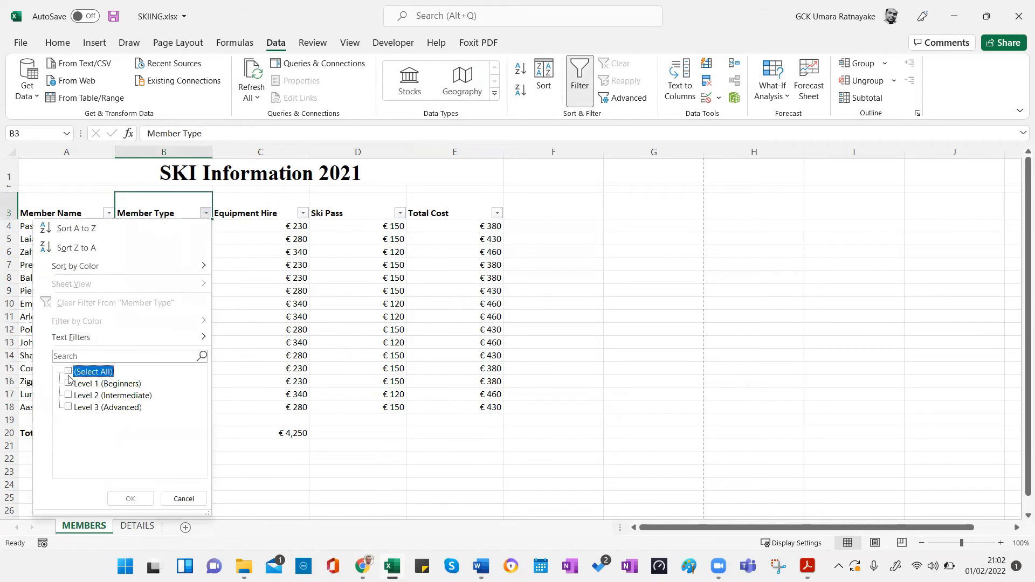
{"action": "left_click", "coordinate": [68, 408]}
{"action": "left_click", "coordinate": [130, 499]}
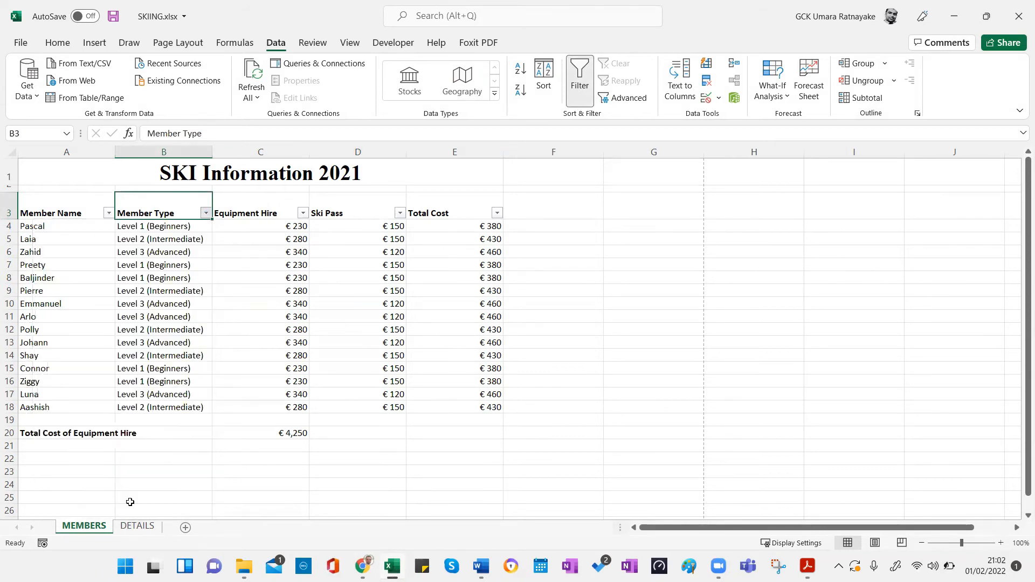
{"action": "left_click", "coordinate": [681, 316]}
Step: Check in the PDF in Adobe Acrobat Reader which columns Task B2 asks to display, and return to Excel
{"action": "key", "text": "alt+Tab"}
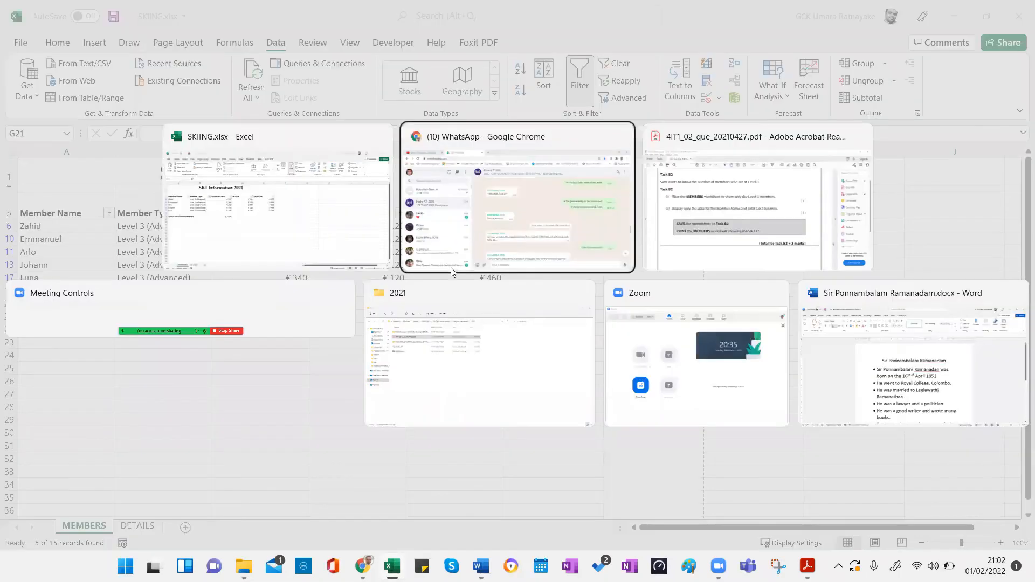
{"action": "key", "text": "alt+Tab"}
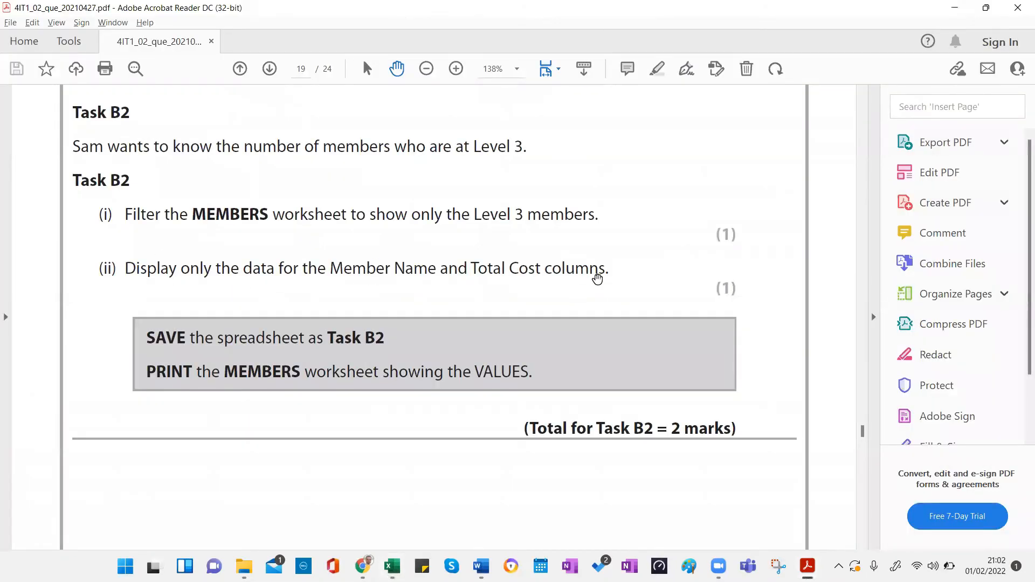
{"action": "key", "text": "alt+Tab"}
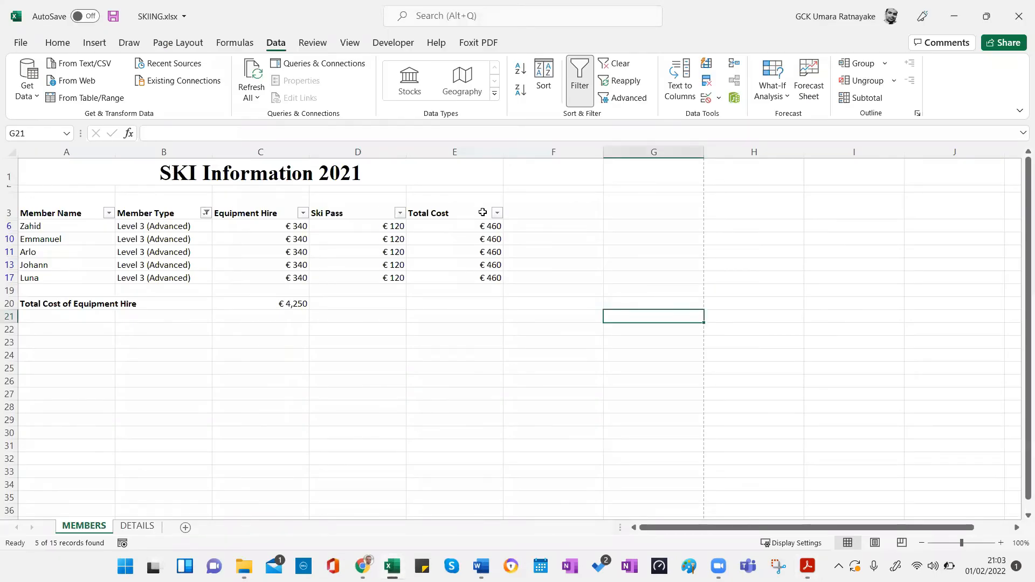
Step: Hide columns B to D, Member Type through Ski Pass, on the MEMBERS worksheet
{"action": "left_click_drag", "start_coordinate": [183, 155], "coordinate": [499, 153]}
{"action": "left_click", "coordinate": [703, 252]}
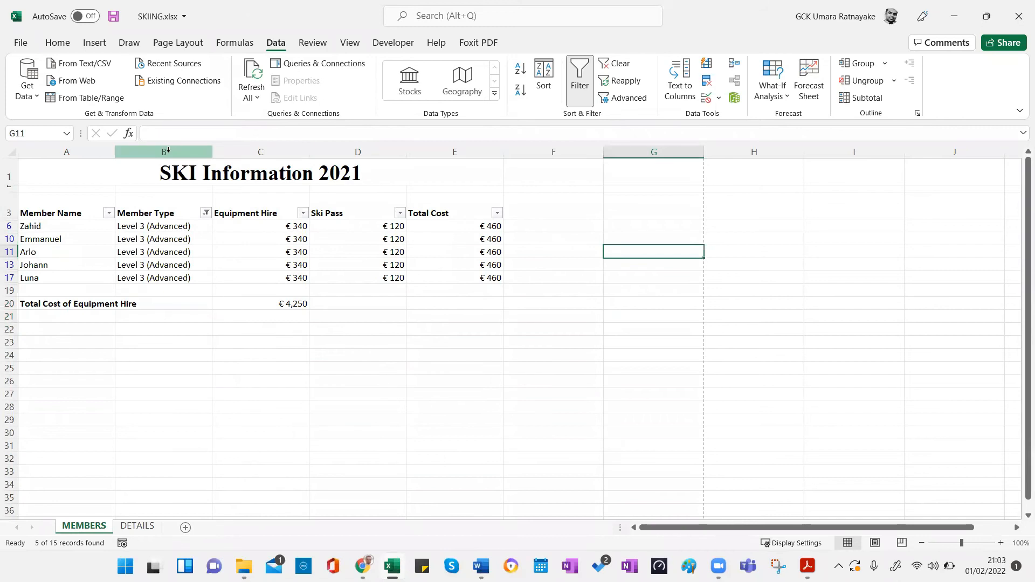
{"action": "left_click_drag", "start_coordinate": [167, 152], "coordinate": [357, 153]}
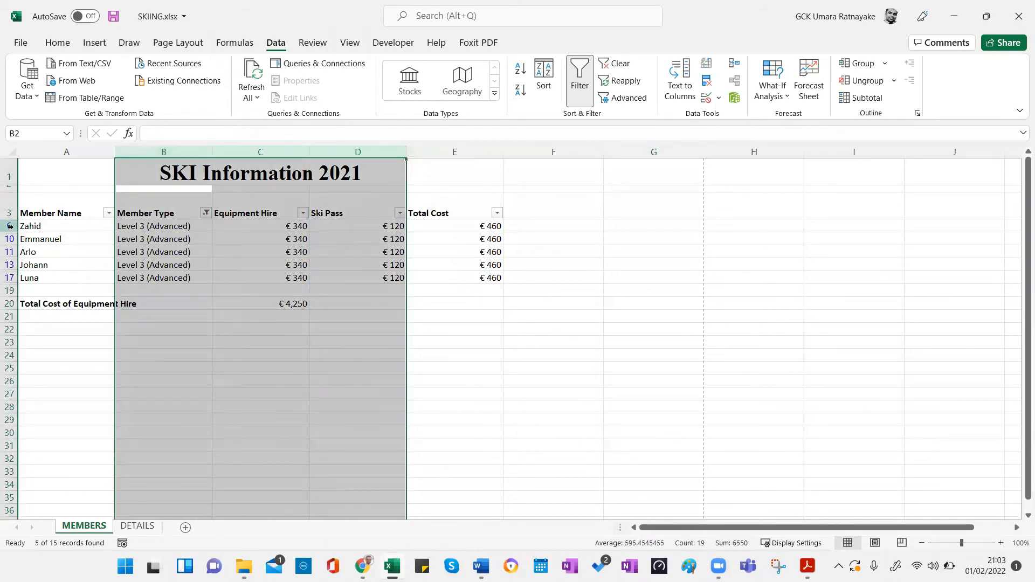
{"action": "scroll", "coordinate": [259, 226], "scroll_direction": "down", "scroll_amount": 1}
{"action": "right_click", "coordinate": [336, 157]}
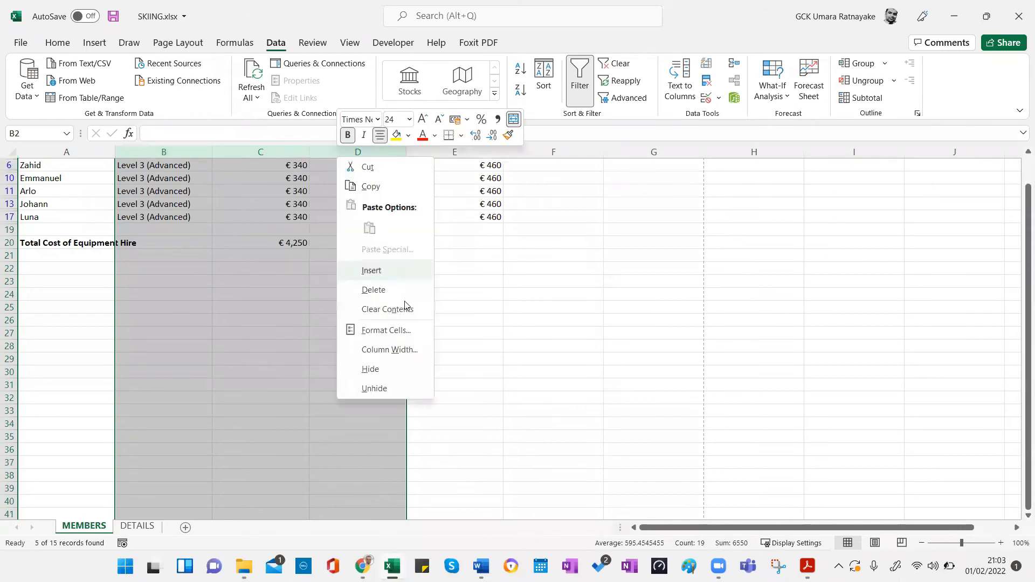
{"action": "left_click", "coordinate": [371, 370]}
{"action": "left_click", "coordinate": [594, 324]}
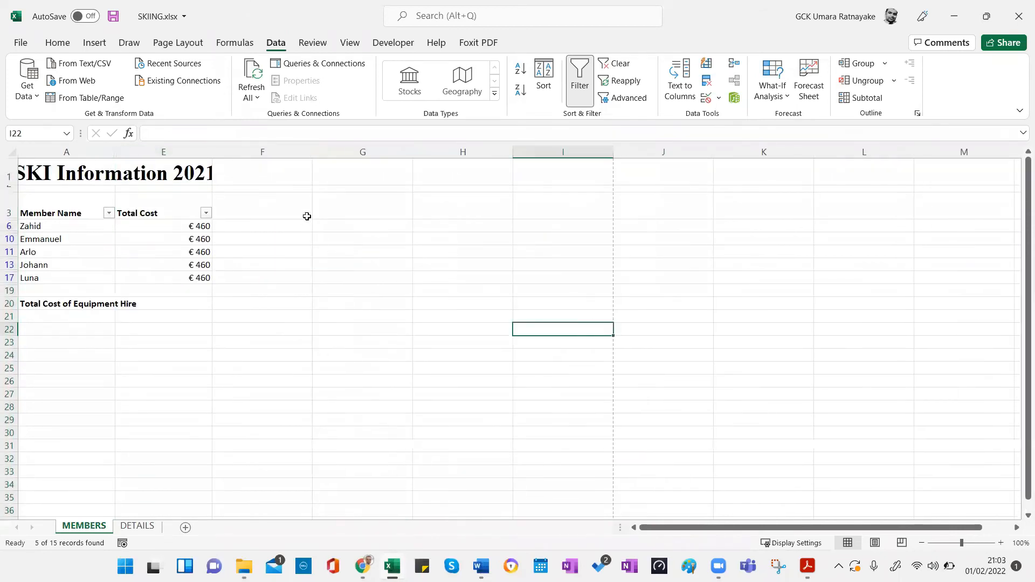
Step: Switch to the PDF in Adobe Acrobat Reader and read Task B3a's chart requirements on page 20
{"action": "key", "text": "alt+Tab"}
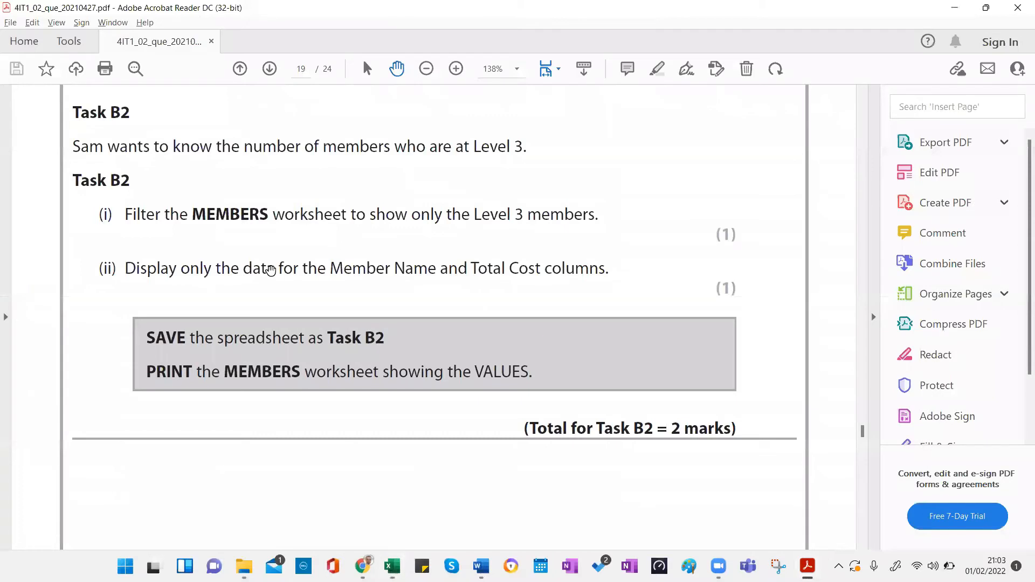
{"action": "scroll", "coordinate": [268, 280], "scroll_direction": "down", "scroll_amount": 5}
{"action": "scroll", "coordinate": [266, 293], "scroll_direction": "down", "scroll_amount": 10}
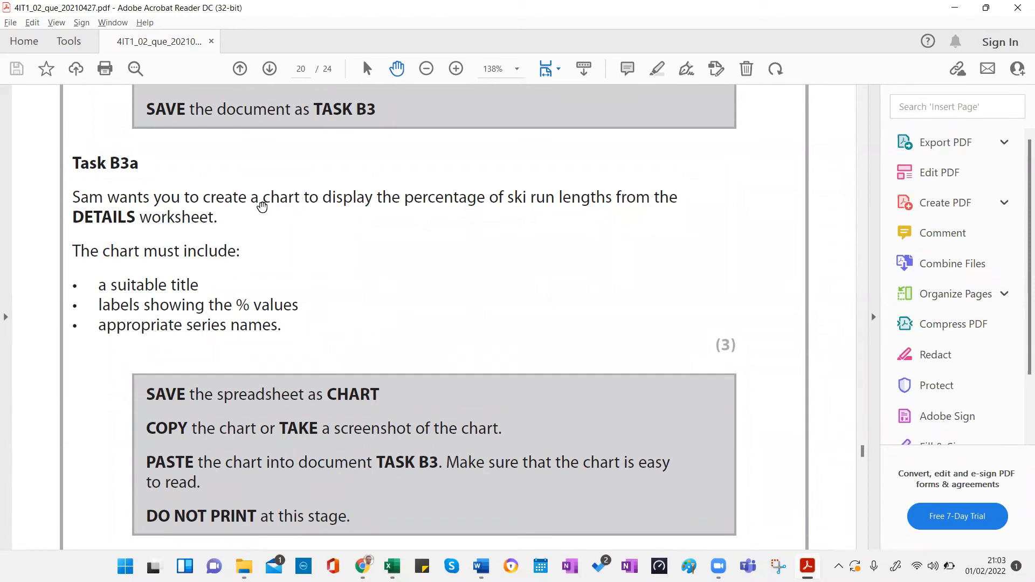
Step: Switch back to Excel, open the DETAILS worksheet and examine the ski run lengths and the total length
{"action": "key", "text": "alt+Tab"}
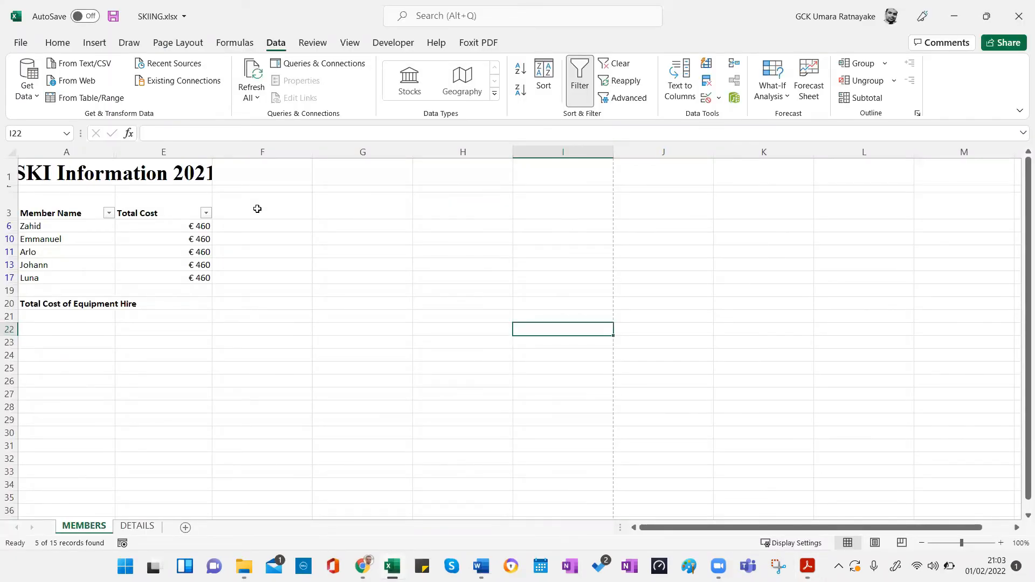
{"action": "left_click", "coordinate": [139, 525]}
{"action": "left_click", "coordinate": [209, 403]}
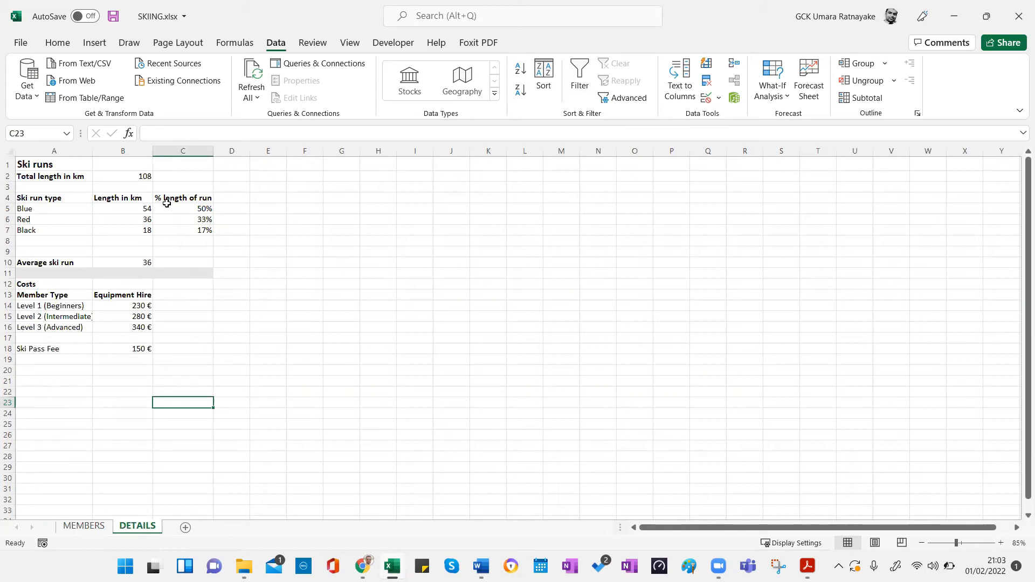
{"action": "left_click_drag", "start_coordinate": [133, 211], "coordinate": [133, 229]}
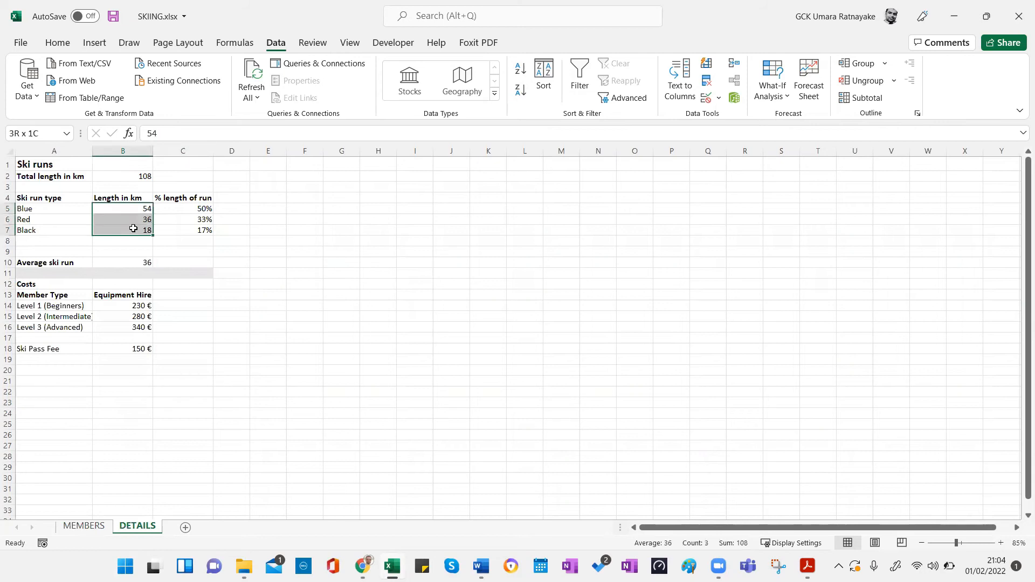
{"action": "left_click", "coordinate": [152, 177]}
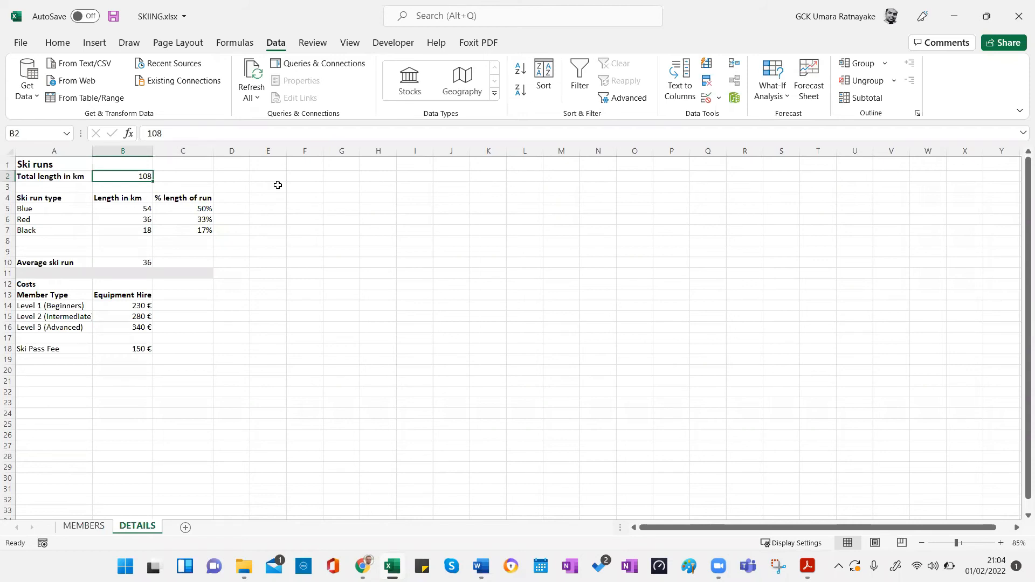
{"action": "left_click", "coordinate": [292, 251]}
{"action": "left_click", "coordinate": [54, 196]}
{"action": "left_click_drag", "start_coordinate": [54, 197], "coordinate": [54, 235]}
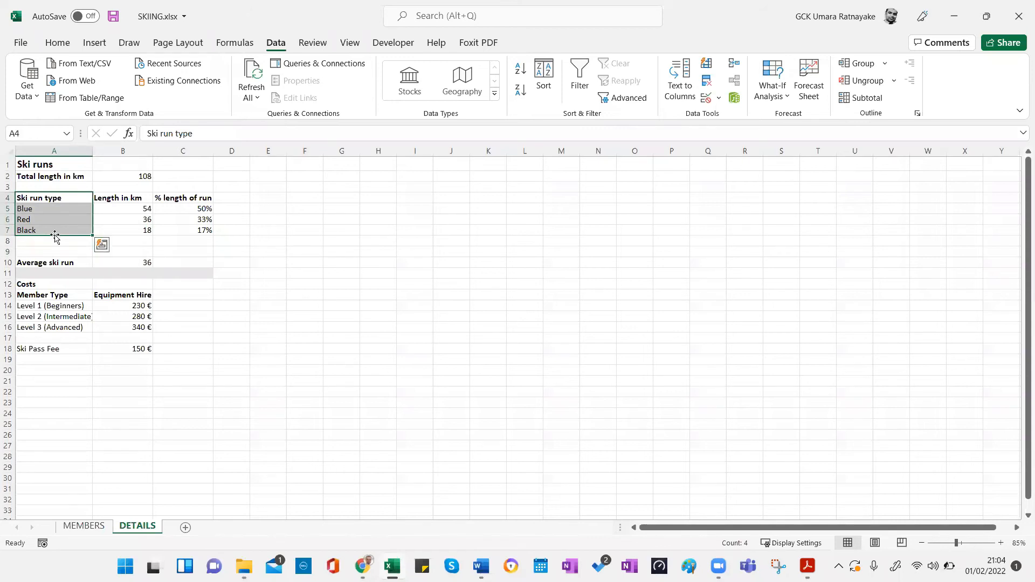
{"action": "left_click_drag", "start_coordinate": [169, 200], "coordinate": [179, 248], "text": "ctrl"}
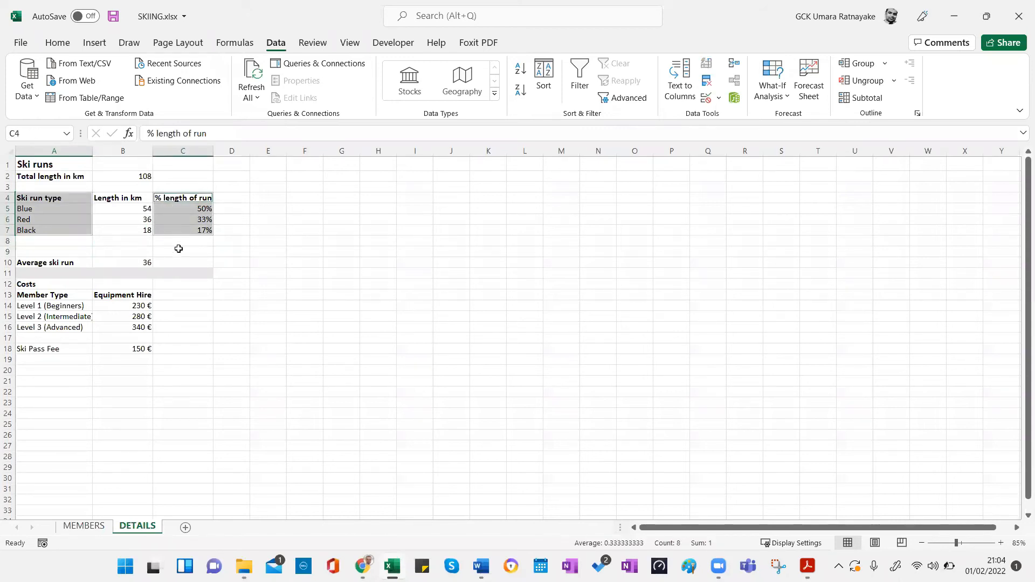
{"action": "left_click", "coordinate": [324, 267]}
Step: Insert a 2-D pie chart from the Ski run type and % length of run columns, A4:A7 and C4:C7
{"action": "left_click_drag", "start_coordinate": [68, 201], "coordinate": [68, 227]}
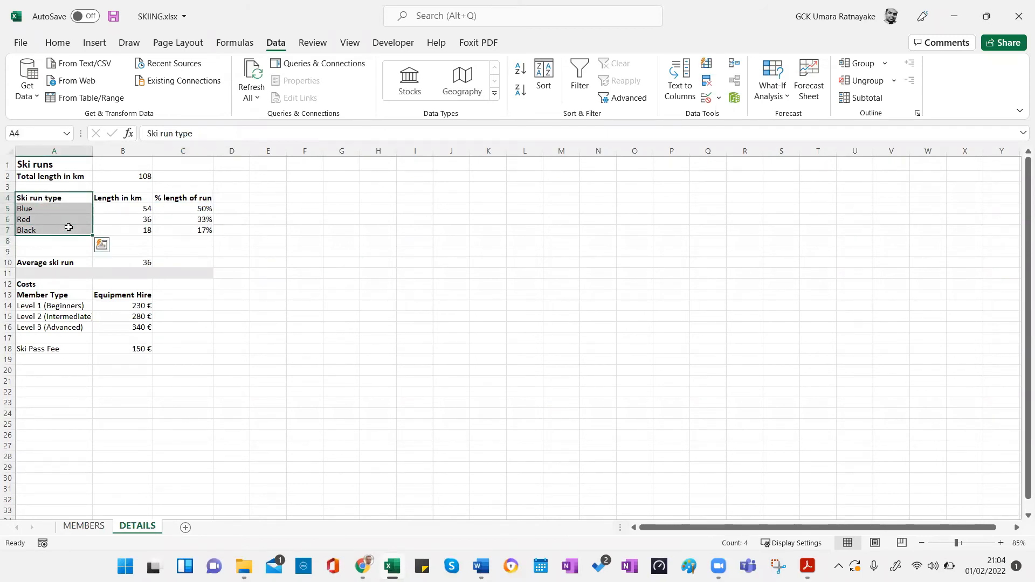
{"action": "left_click_drag", "start_coordinate": [167, 198], "coordinate": [168, 229]}
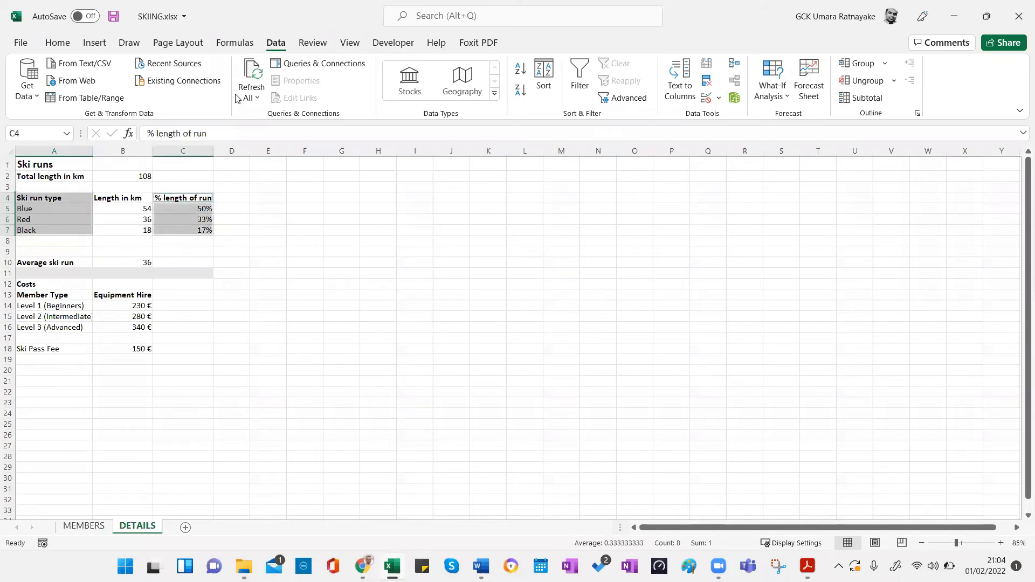
{"action": "left_click", "coordinate": [94, 43]}
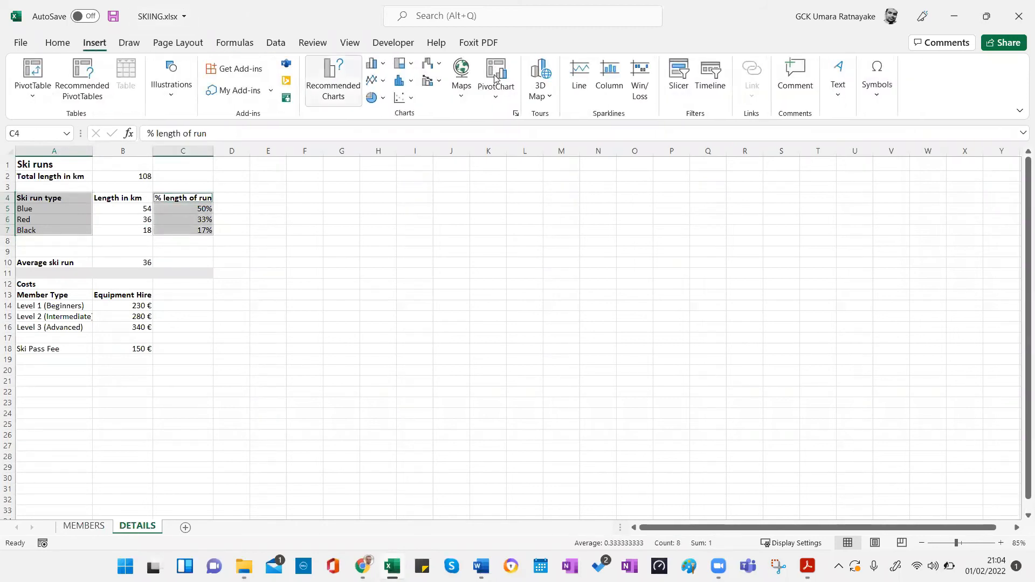
{"action": "left_click", "coordinate": [376, 98]}
{"action": "left_click", "coordinate": [384, 146]}
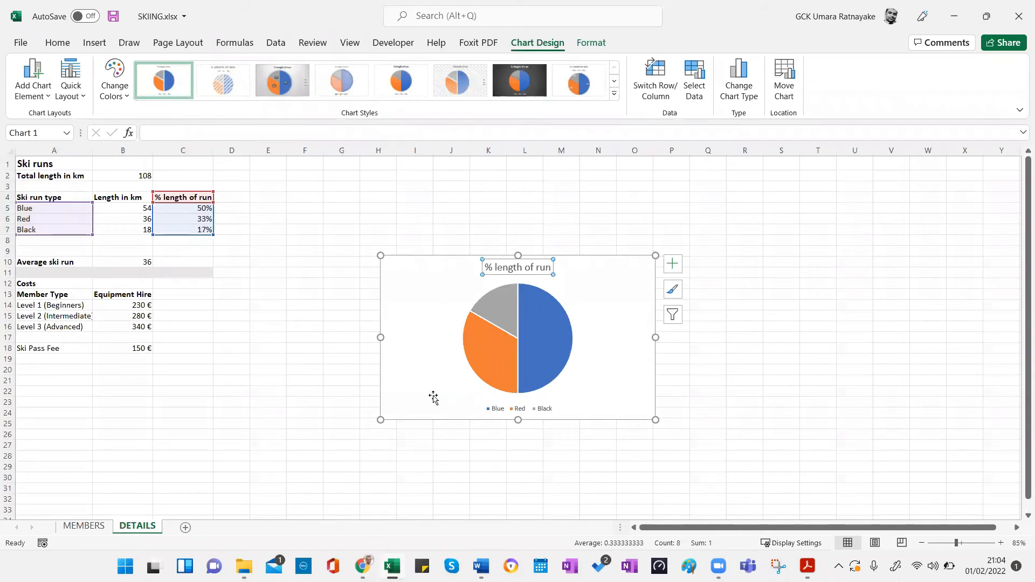
Step: Check Task B3a's title, label and series name requirements in the PDF and return to the chart in Excel
{"action": "key", "text": "alt+Tab"}
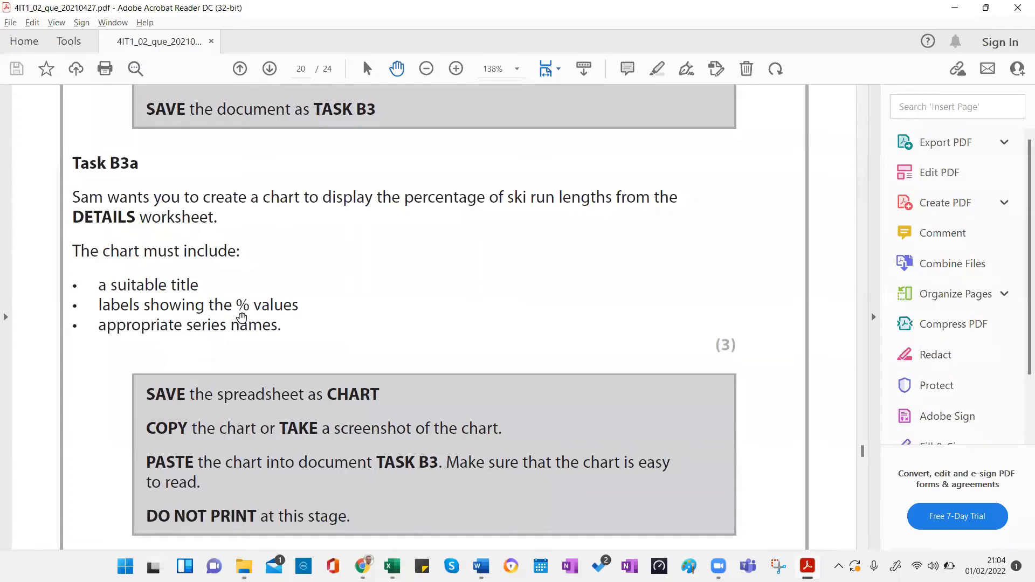
{"action": "key", "text": "alt+Tab"}
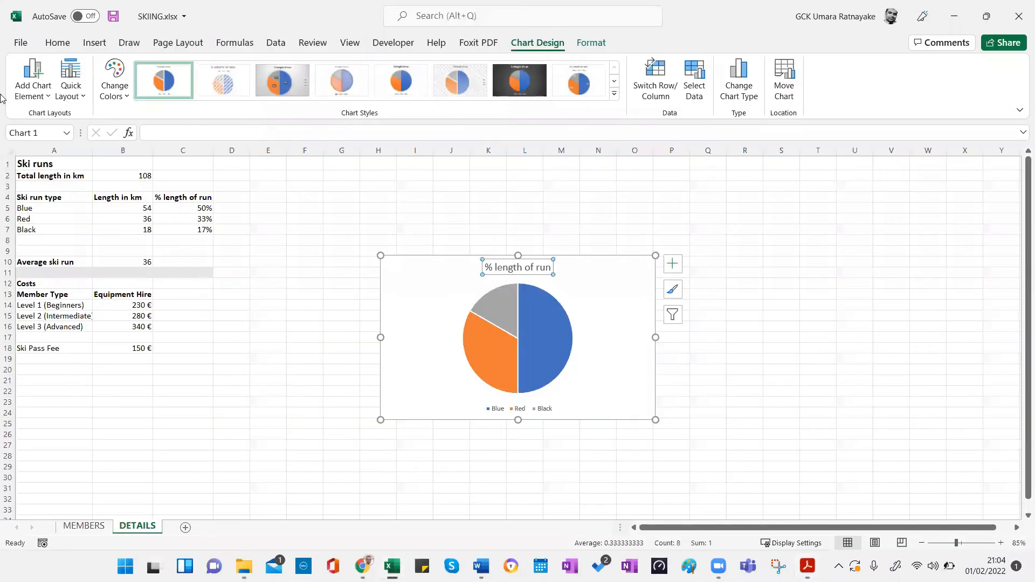
Step: Add centred percentage data labels to the pie chart and check Task B3a's chart requirements in the PDF
{"action": "left_click", "coordinate": [46, 95]}
{"action": "mouse_move", "coordinate": [54, 138]}
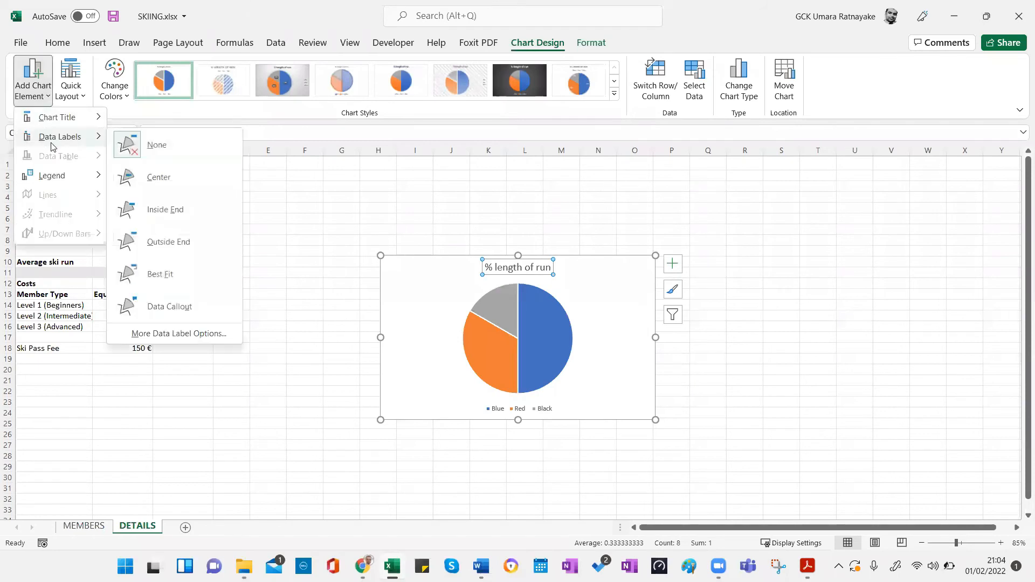
{"action": "left_click", "coordinate": [185, 188]}
{"action": "key", "text": "alt+Tab"}
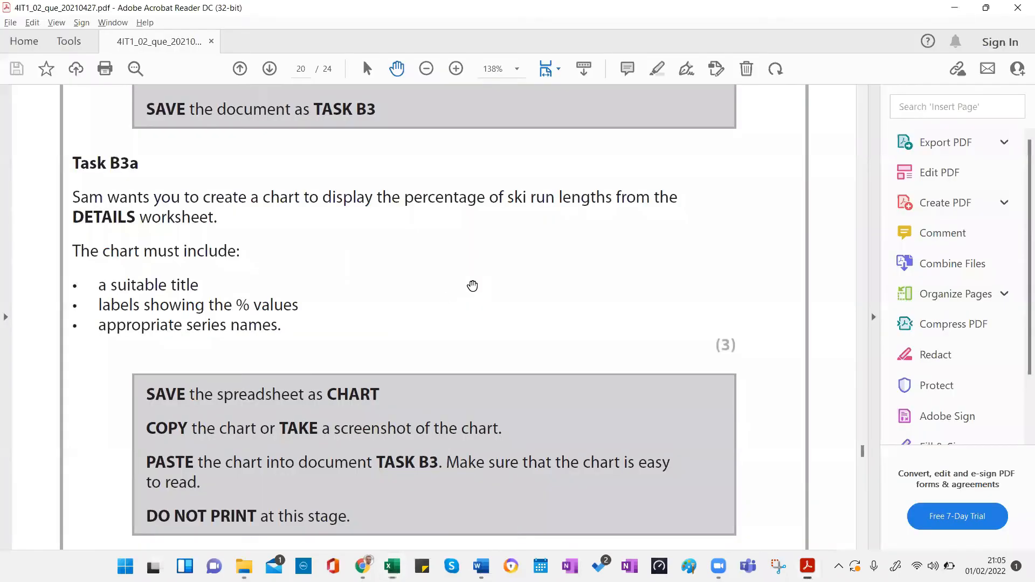
{"action": "key", "text": "alt+Tab"}
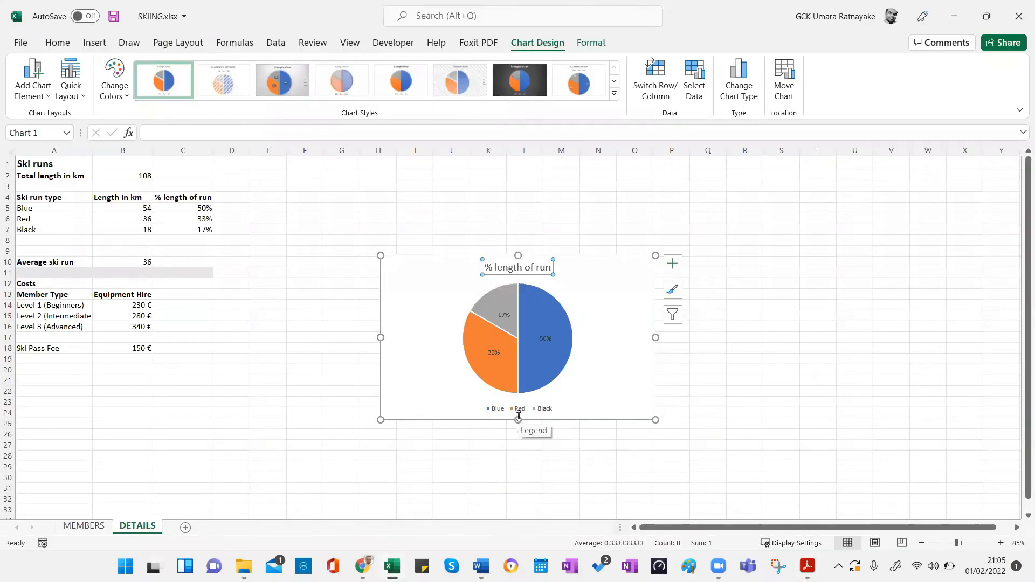
Step: Try to pull the Blue slice away from the rest of the pie and undo the change
{"action": "left_click", "coordinate": [576, 230]}
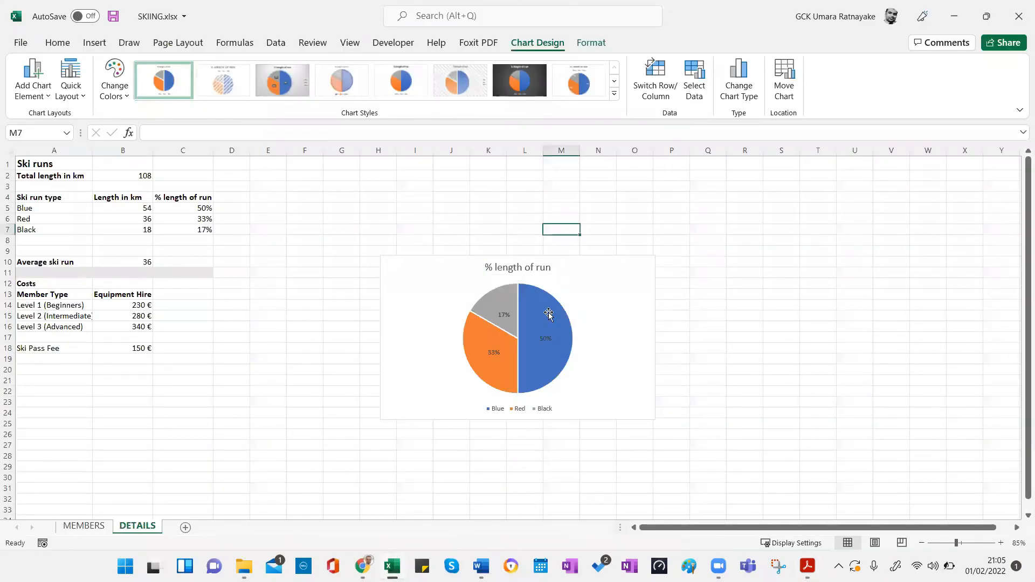
{"action": "left_click", "coordinate": [549, 314]}
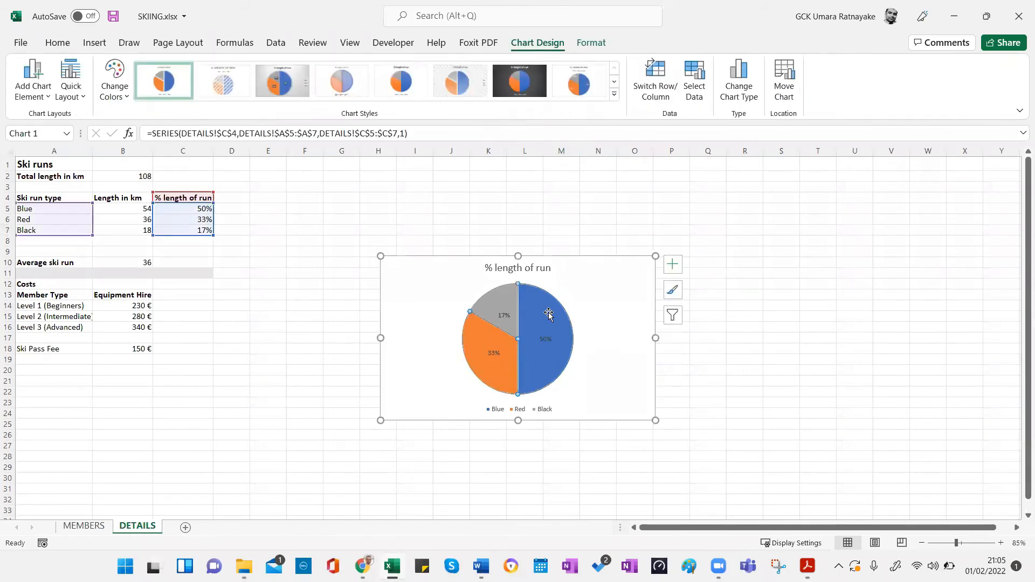
{"action": "left_click", "coordinate": [573, 229]}
{"action": "left_click", "coordinate": [545, 318]}
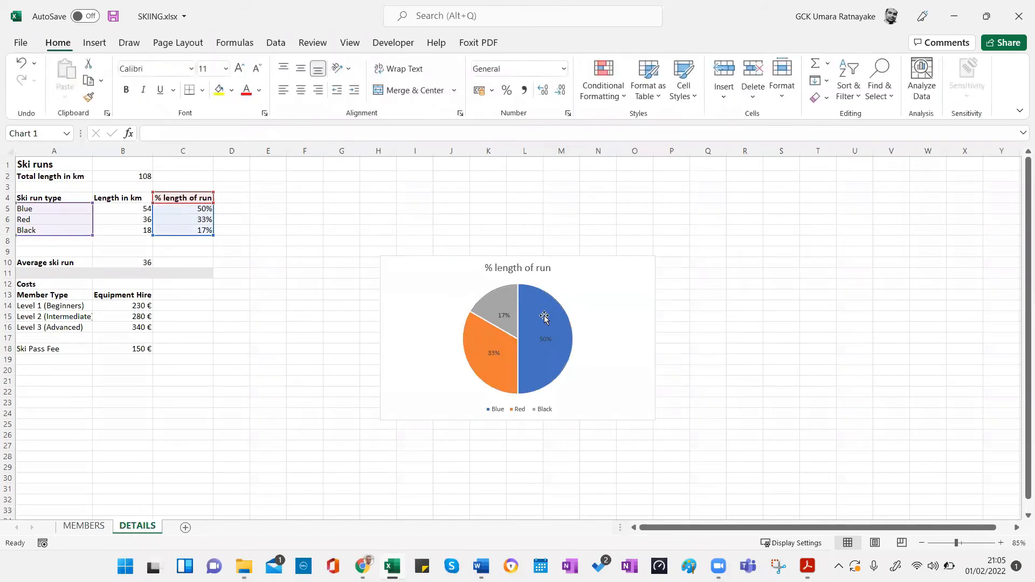
{"action": "left_click", "coordinate": [545, 318]}
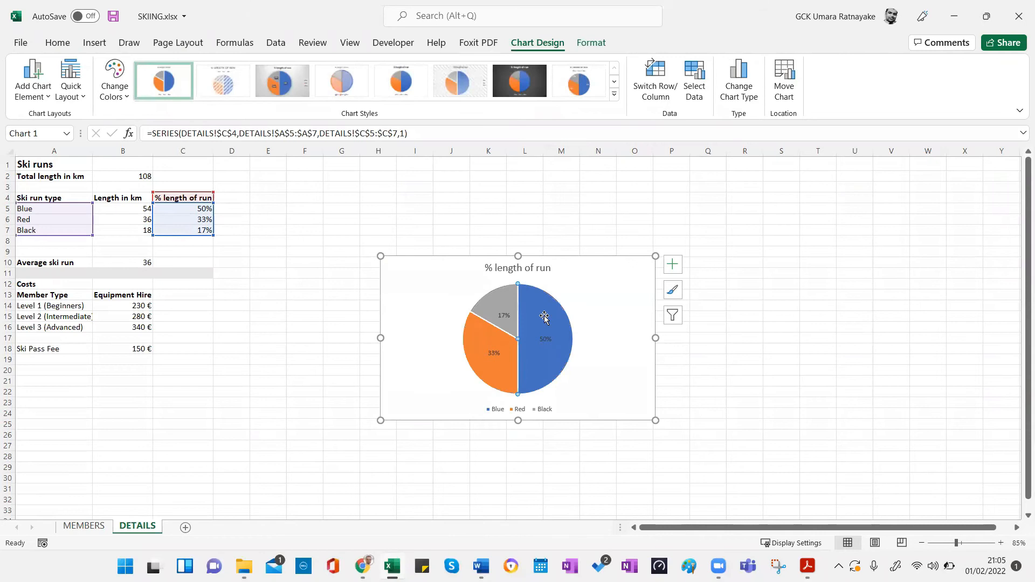
{"action": "left_click_drag", "start_coordinate": [544, 320], "coordinate": [560, 308]}
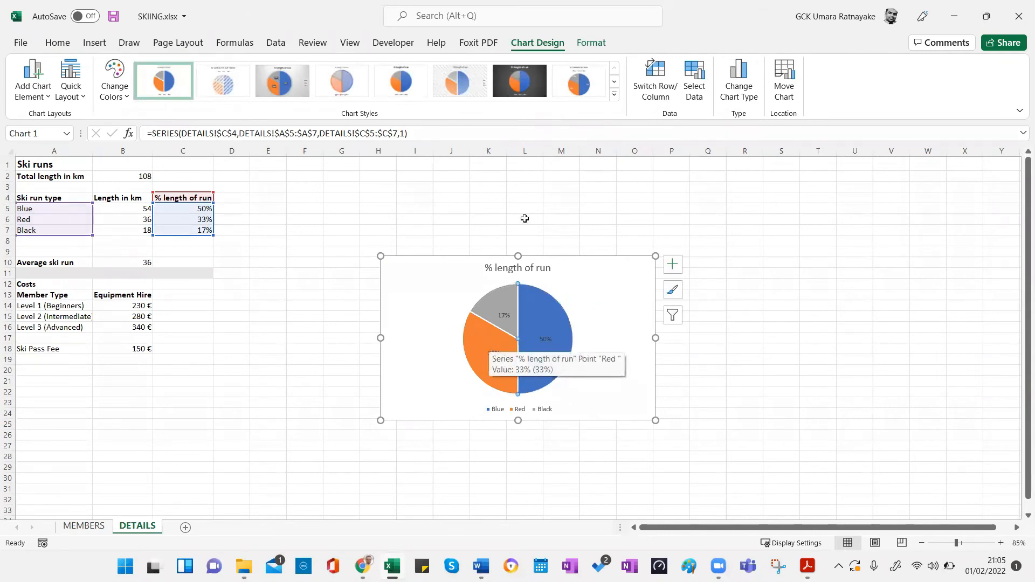
{"action": "key", "text": "ctrl+z"}
{"action": "left_click", "coordinate": [534, 312]}
{"action": "mouse_move", "coordinate": [537, 335]}
{"action": "left_mouse_down"}
{"action": "mouse_move", "coordinate": [553, 337]}
{"action": "mouse_move", "coordinate": [529, 334]}
{"action": "left_mouse_up"}
Step: Move the pie's plot area within the chart and undo the move
{"action": "left_click", "coordinate": [487, 356]}
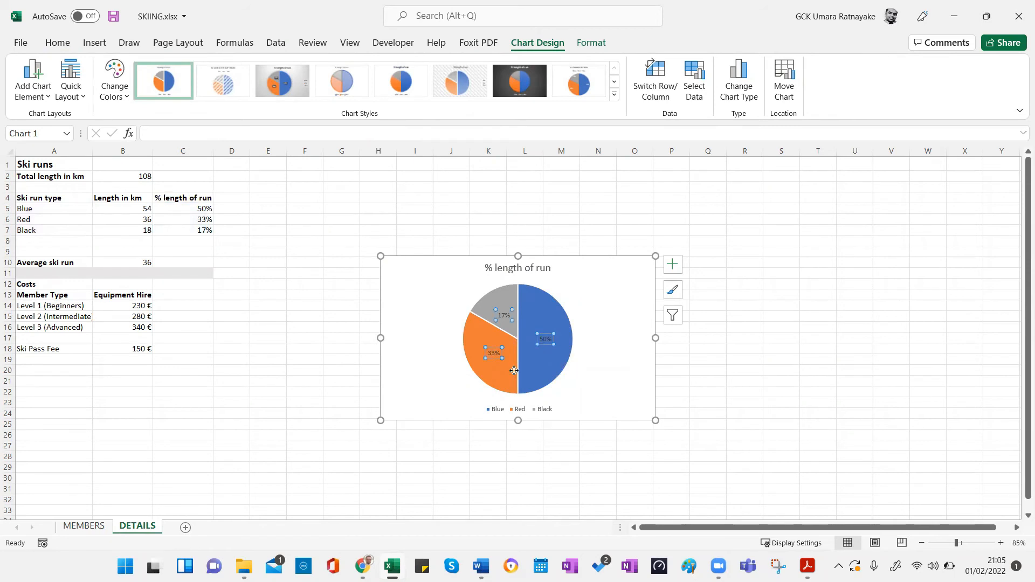
{"action": "left_click", "coordinate": [509, 377]}
{"action": "left_click_drag", "start_coordinate": [509, 376], "coordinate": [475, 388]}
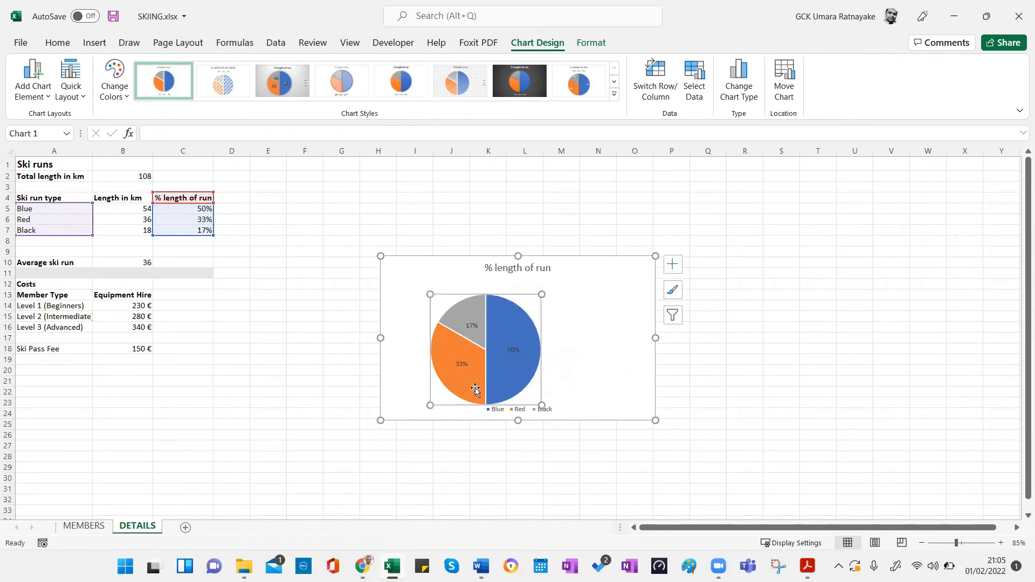
{"action": "key", "text": "ctrl+z"}
{"action": "left_click", "coordinate": [600, 221]}
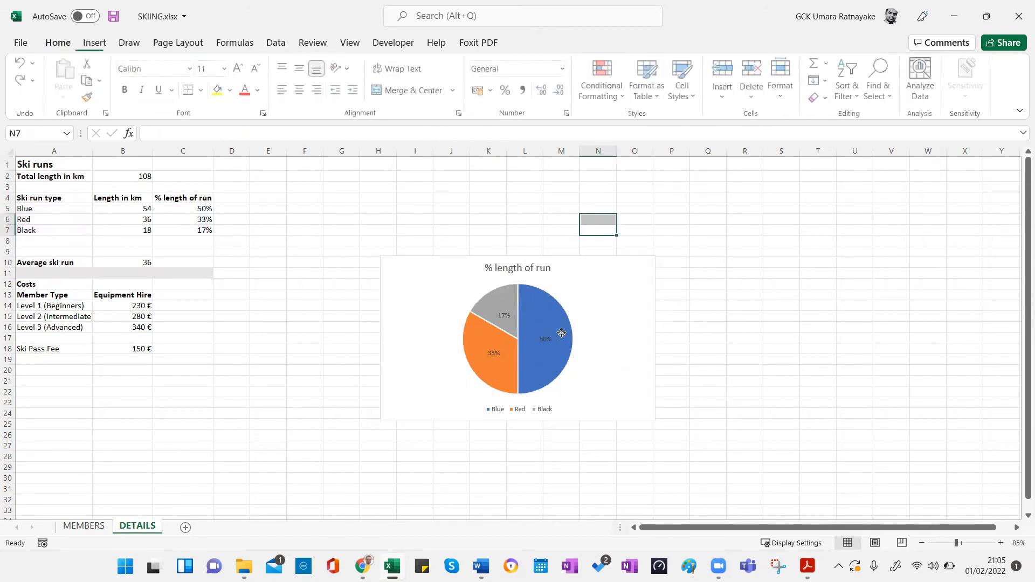
Step: Try once more to separate the Blue slice from the pie, and undo that drag
{"action": "left_click", "coordinate": [554, 335]}
{"action": "left_click", "coordinate": [553, 336]}
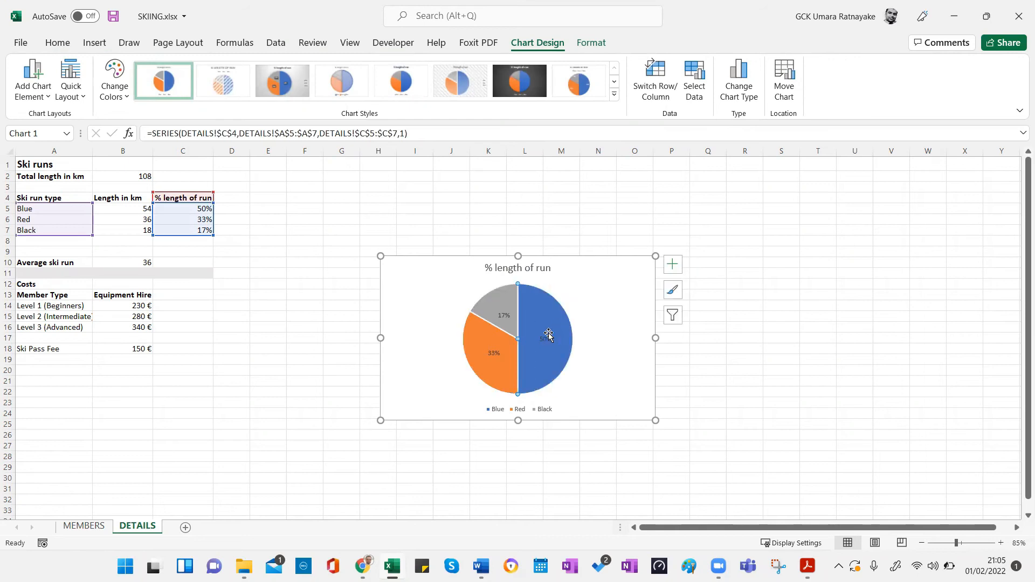
{"action": "left_click_drag", "start_coordinate": [547, 332], "coordinate": [564, 334]}
{"action": "key", "text": "ctrl+z"}
{"action": "left_click", "coordinate": [538, 211]}
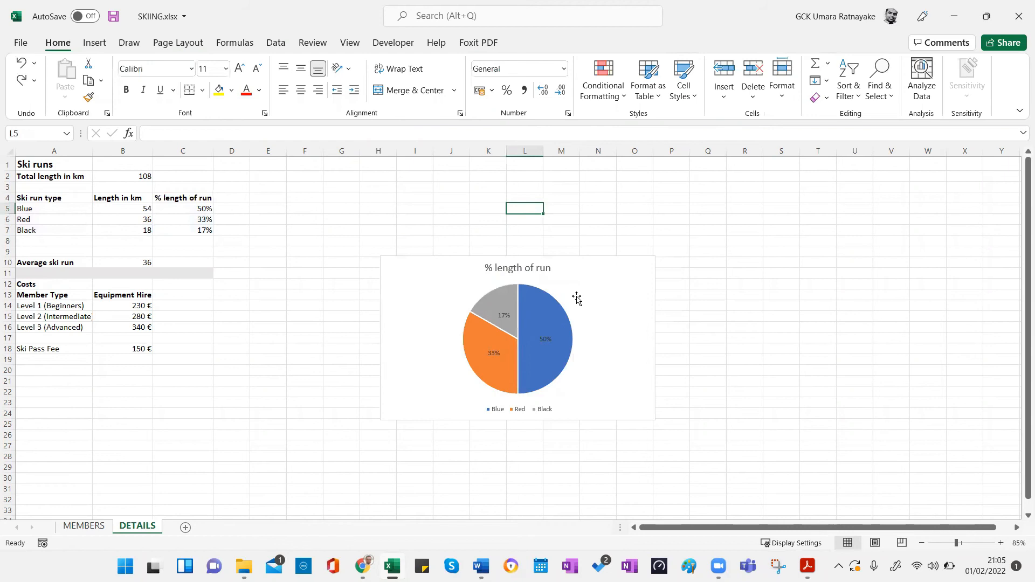
Step: Read Task B3a's save and paste instructions in the PDF, and check the chart's title and slice labels in Excel
{"action": "key", "text": "alt+Tab"}
{"action": "scroll", "coordinate": [481, 416], "scroll_direction": "down", "scroll_amount": 5}
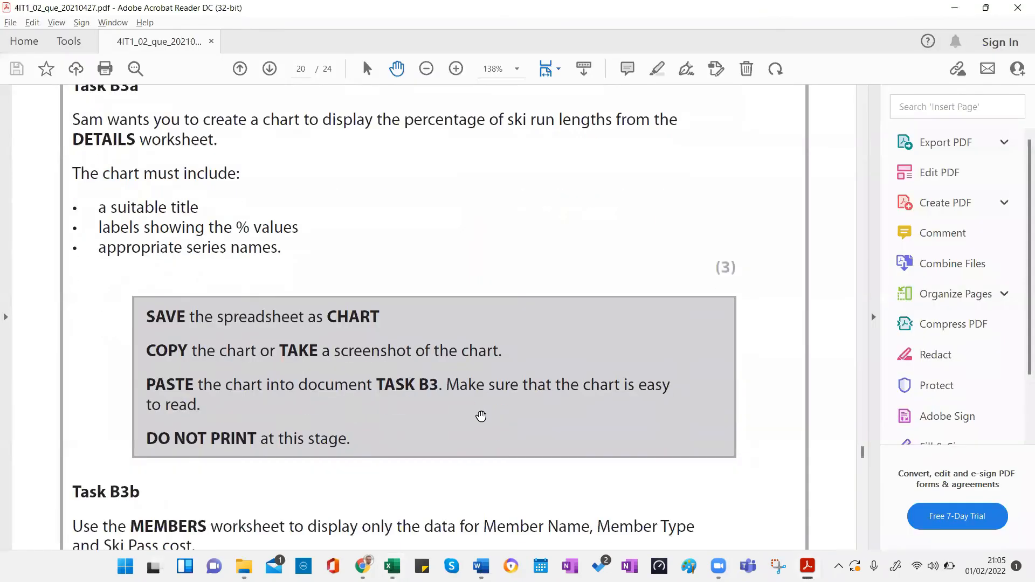
{"action": "scroll", "coordinate": [474, 274], "scroll_direction": "up", "scroll_amount": 3}
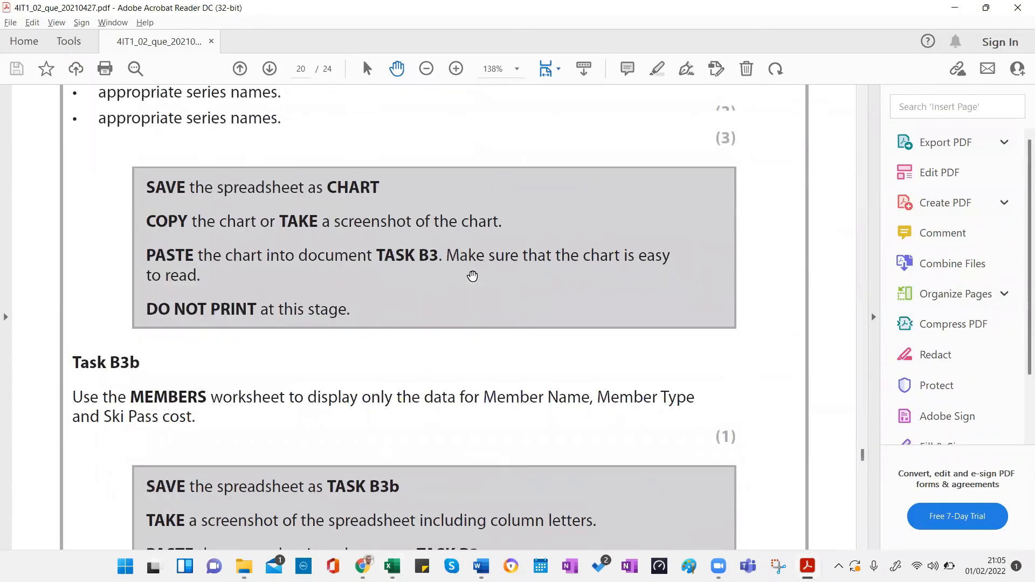
{"action": "key", "text": "alt+Tab"}
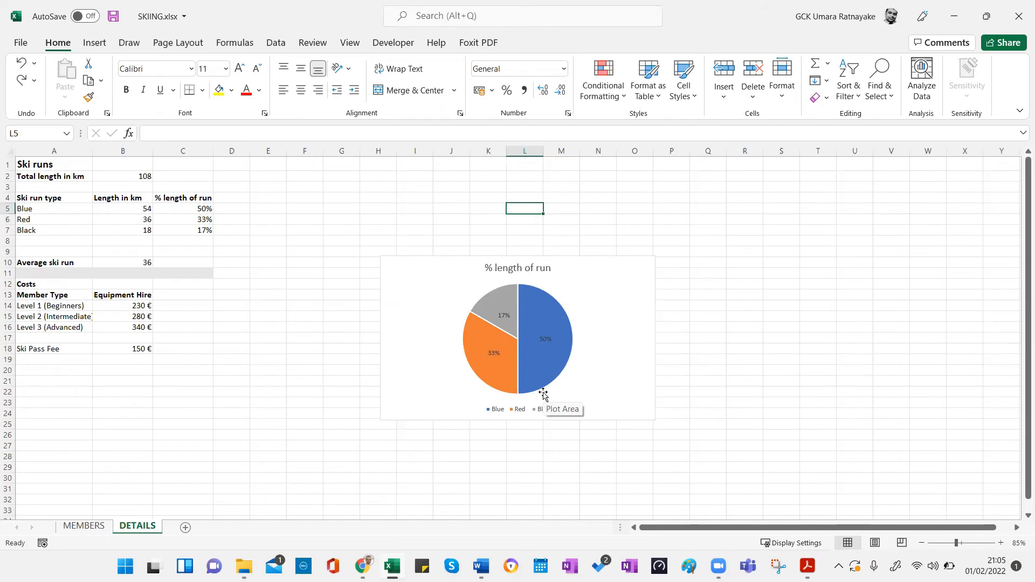
{"action": "left_click", "coordinate": [496, 273]}
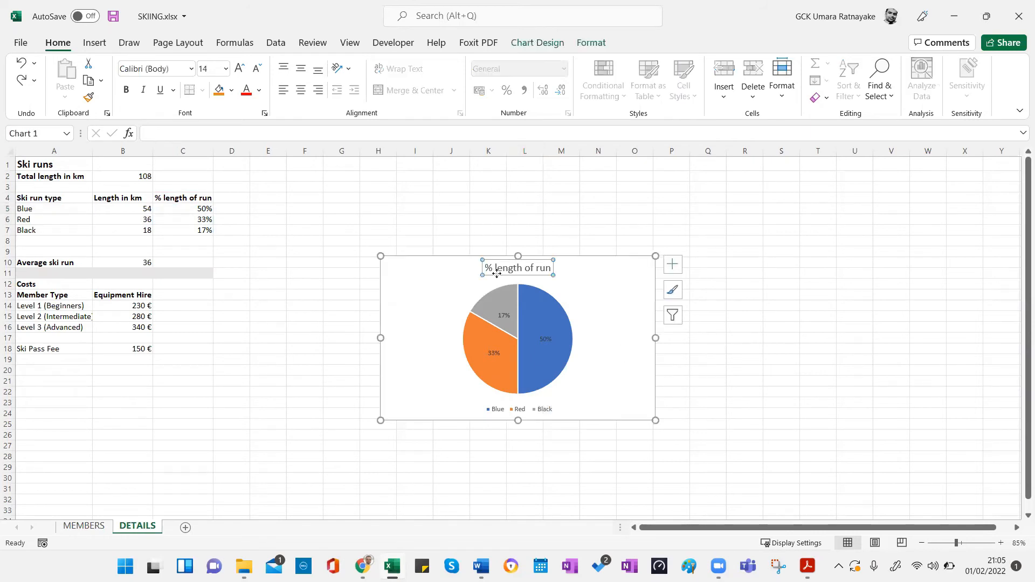
{"action": "left_click", "coordinate": [499, 308]}
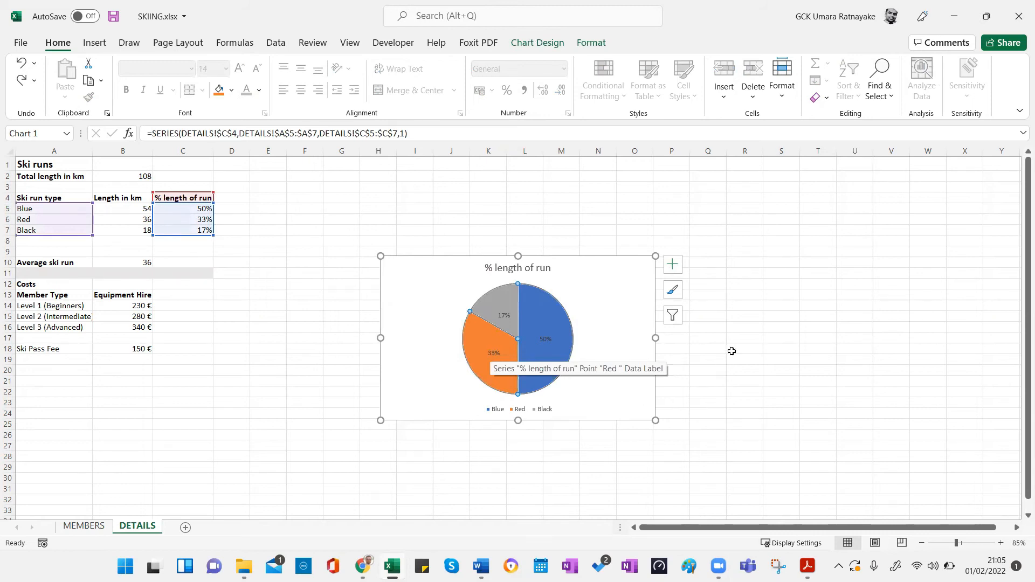
{"action": "left_click", "coordinate": [781, 281]}
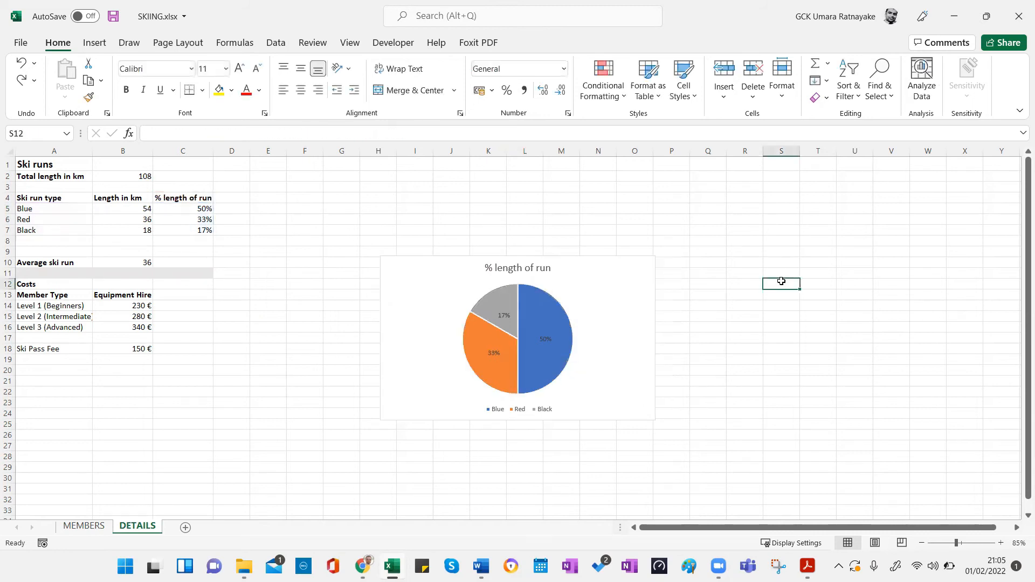
Step: Move the pie chart from the DETAILS worksheet to a new sheet named Chart1
{"action": "right_click", "coordinate": [594, 287]}
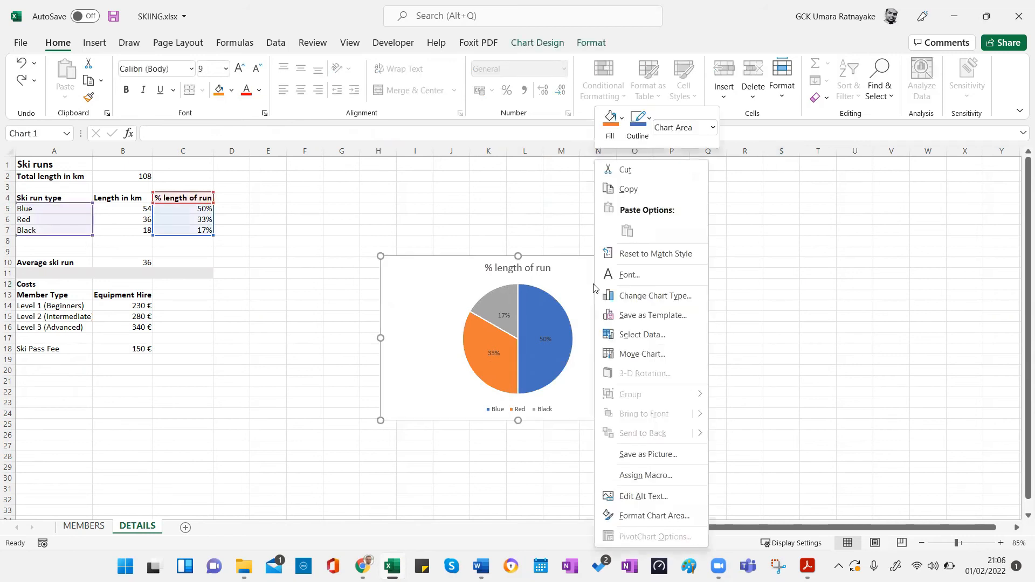
{"action": "left_click", "coordinate": [653, 356]}
{"action": "left_click", "coordinate": [562, 336]}
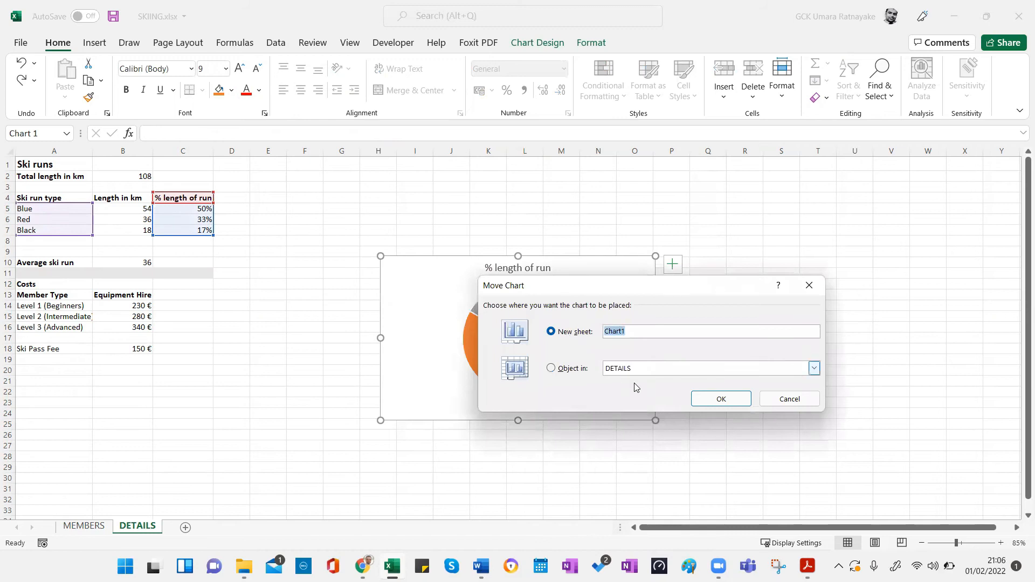
{"action": "left_click", "coordinate": [703, 401]}
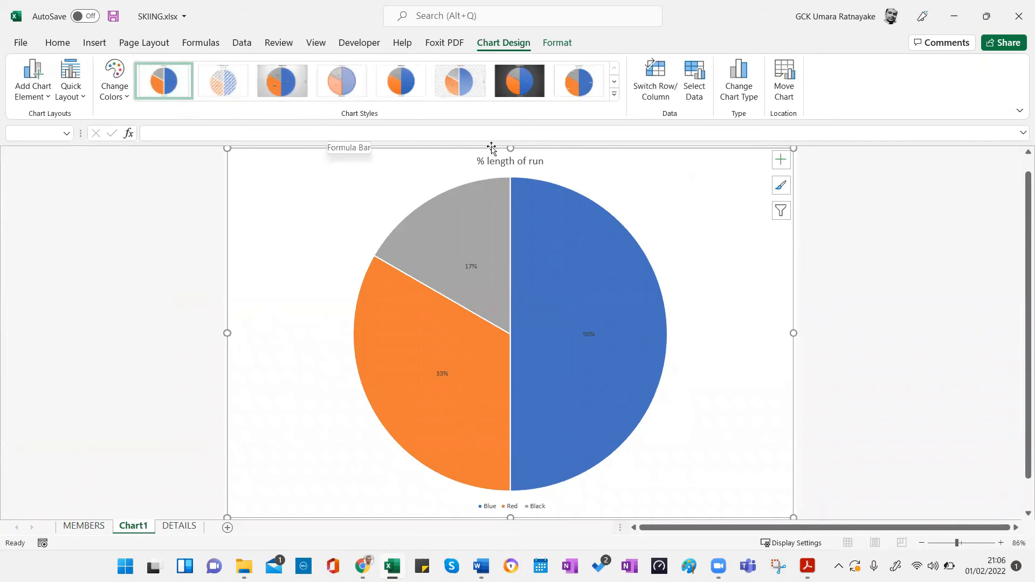
Step: Enlarge the chart title's font by three size steps and the percentage labels' font by two
{"action": "left_click", "coordinate": [485, 164]}
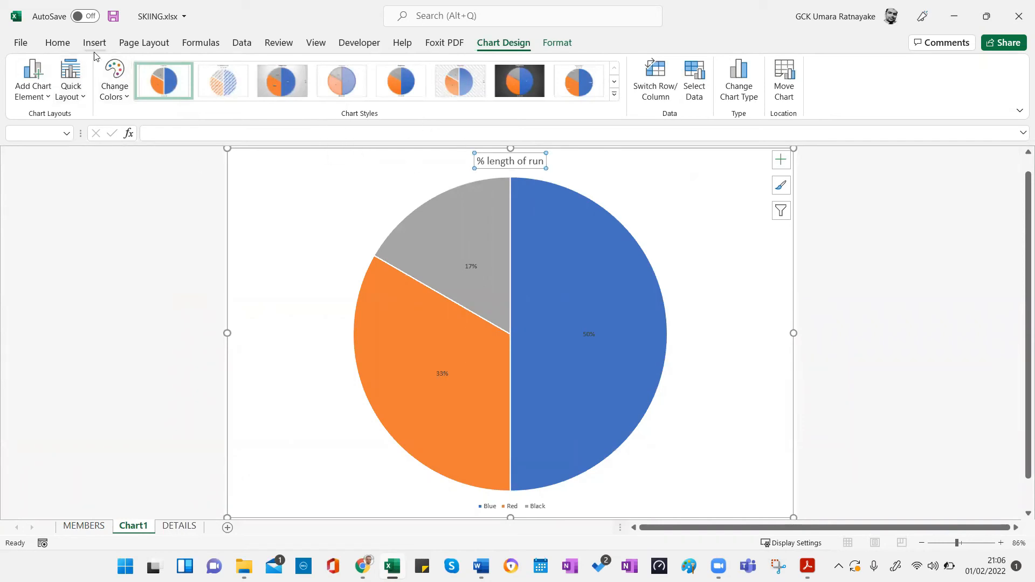
{"action": "left_click", "coordinate": [57, 43]}
{"action": "left_click", "coordinate": [239, 67]}
{"action": "left_click", "coordinate": [240, 68]}
{"action": "left_click", "coordinate": [239, 67]}
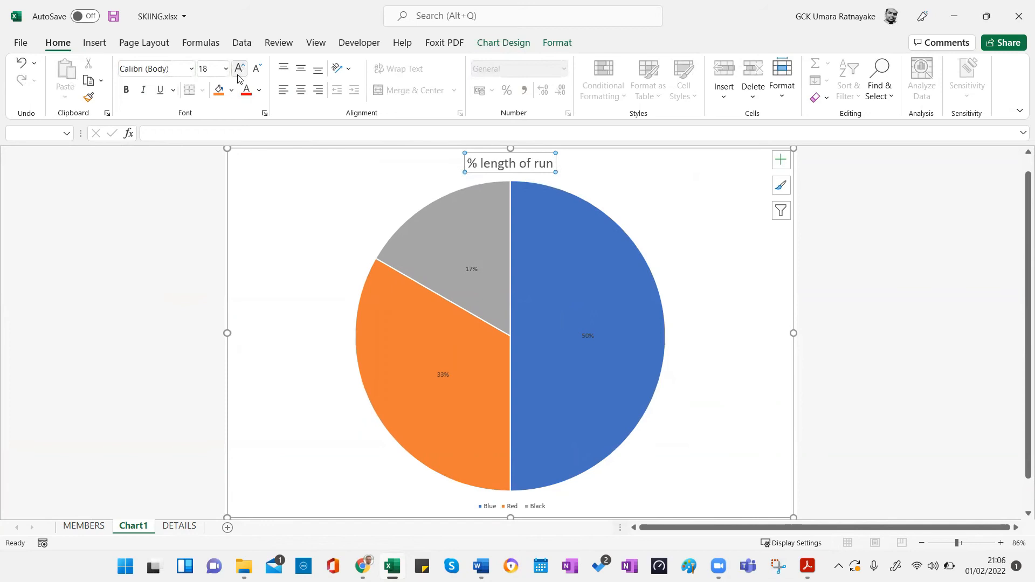
{"action": "left_click", "coordinate": [472, 271]}
{"action": "left_click", "coordinate": [241, 67]}
{"action": "left_click", "coordinate": [244, 69]}
{"action": "left_click", "coordinate": [291, 245]}
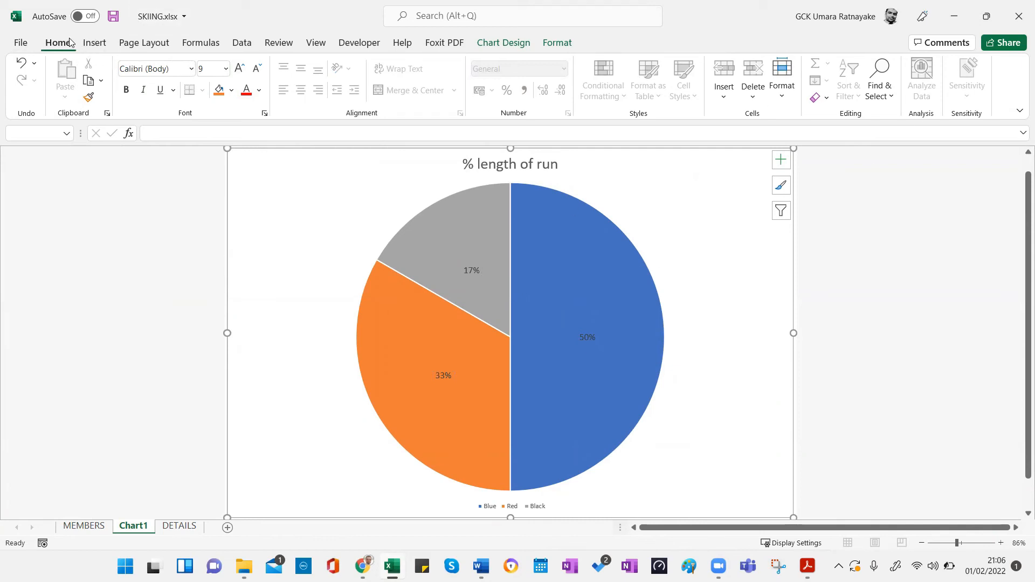
{"action": "left_click", "coordinate": [96, 45]}
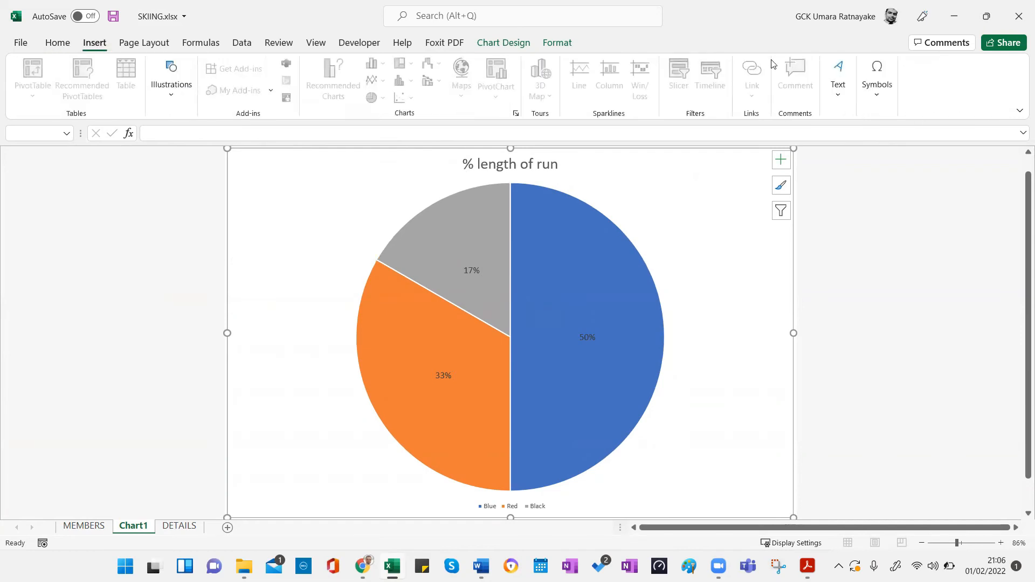
{"action": "left_click", "coordinate": [839, 95]}
{"action": "left_click", "coordinate": [871, 141]}
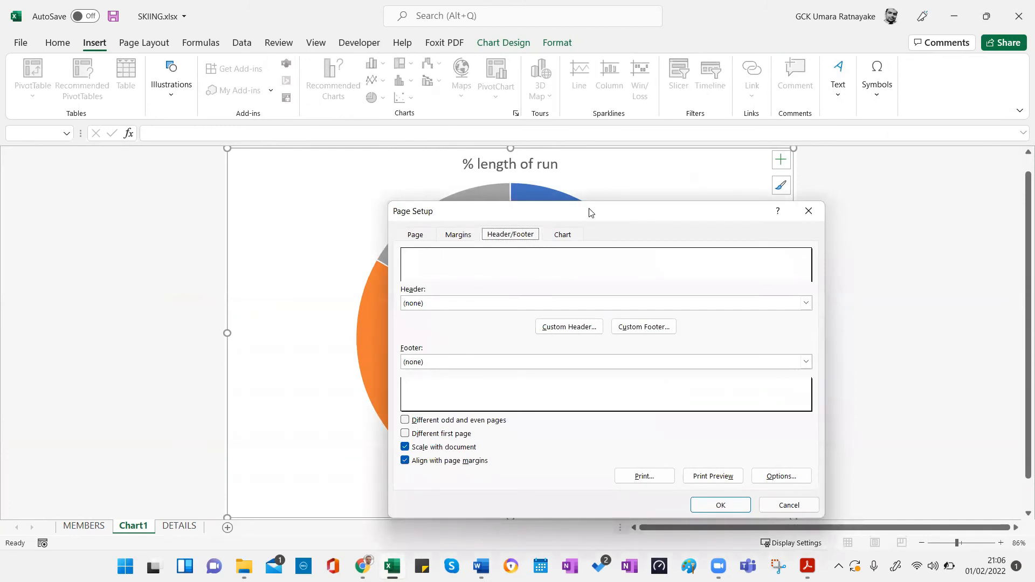
{"action": "left_click_drag", "start_coordinate": [589, 212], "coordinate": [734, 85]}
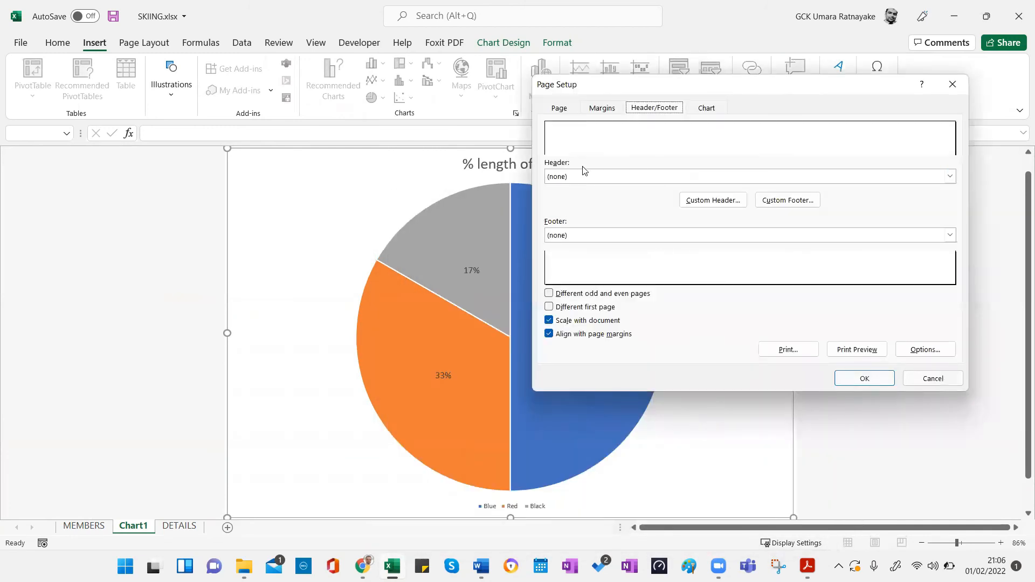
{"action": "left_click", "coordinate": [723, 205]}
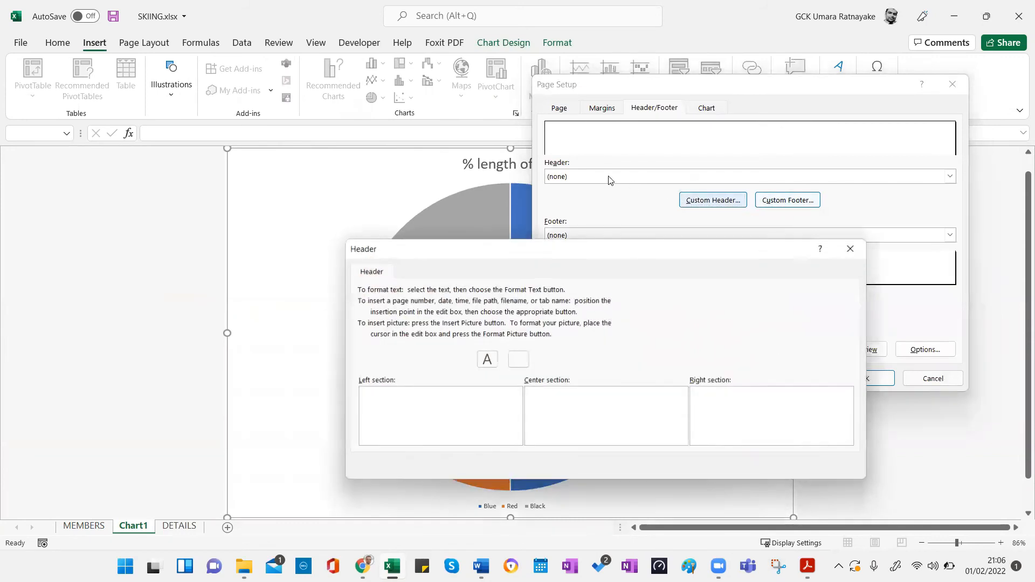
{"action": "left_click", "coordinate": [596, 417]}
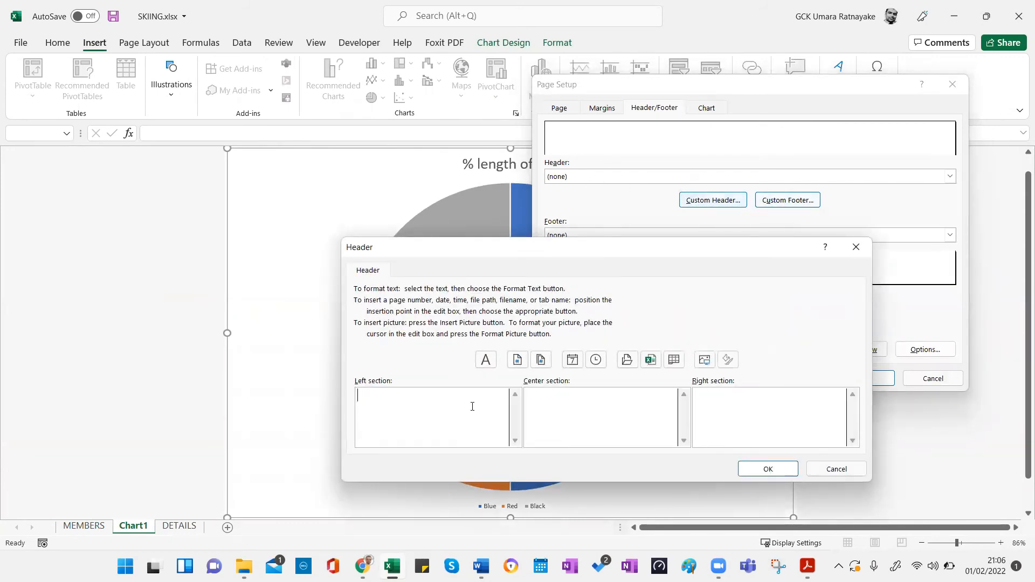
{"action": "left_click", "coordinate": [850, 472]}
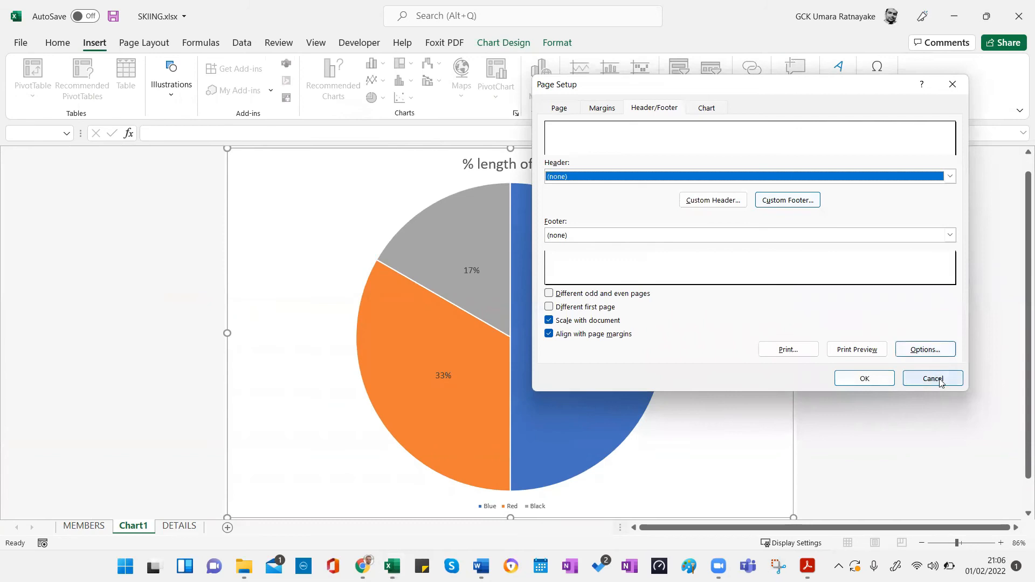
{"action": "left_click", "coordinate": [932, 378]}
Step: Switch to the PDF and read past Task B3b to Task B3c's questions on the hotel star ratings and COUNTIF function
{"action": "key", "text": "alt+Tab"}
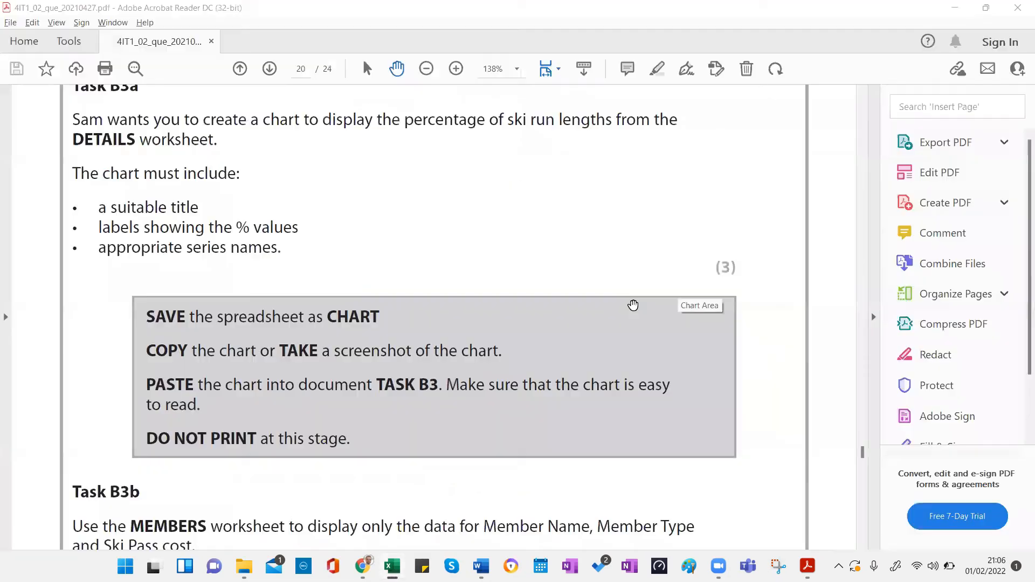
{"action": "scroll", "coordinate": [447, 285], "scroll_direction": "down", "scroll_amount": 10}
{"action": "scroll", "coordinate": [447, 286], "scroll_direction": "down", "scroll_amount": 6}
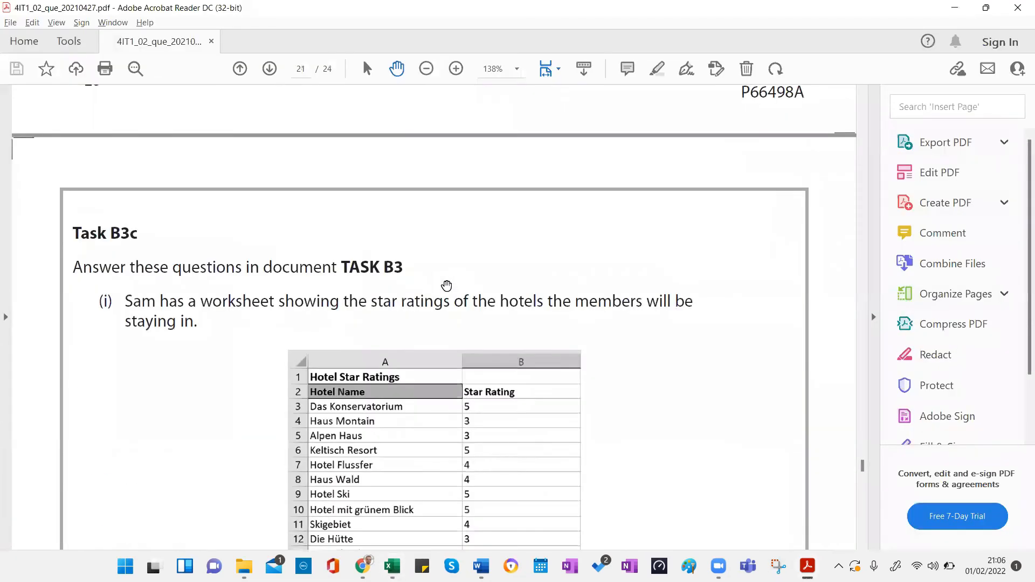
{"action": "scroll", "coordinate": [447, 285], "scroll_direction": "up", "scroll_amount": 1}
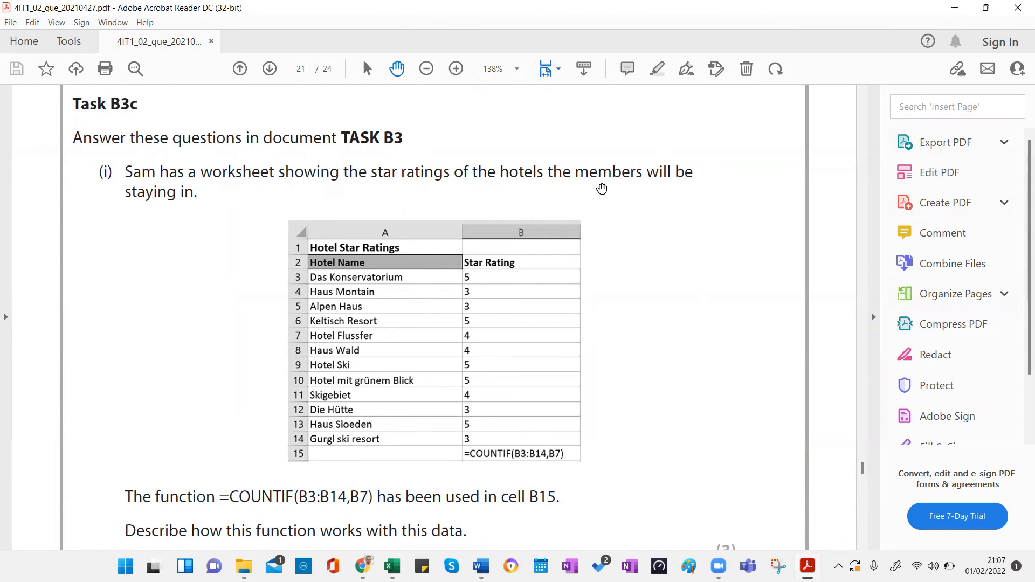
{"action": "scroll", "coordinate": [240, 203], "scroll_direction": "down", "scroll_amount": 4}
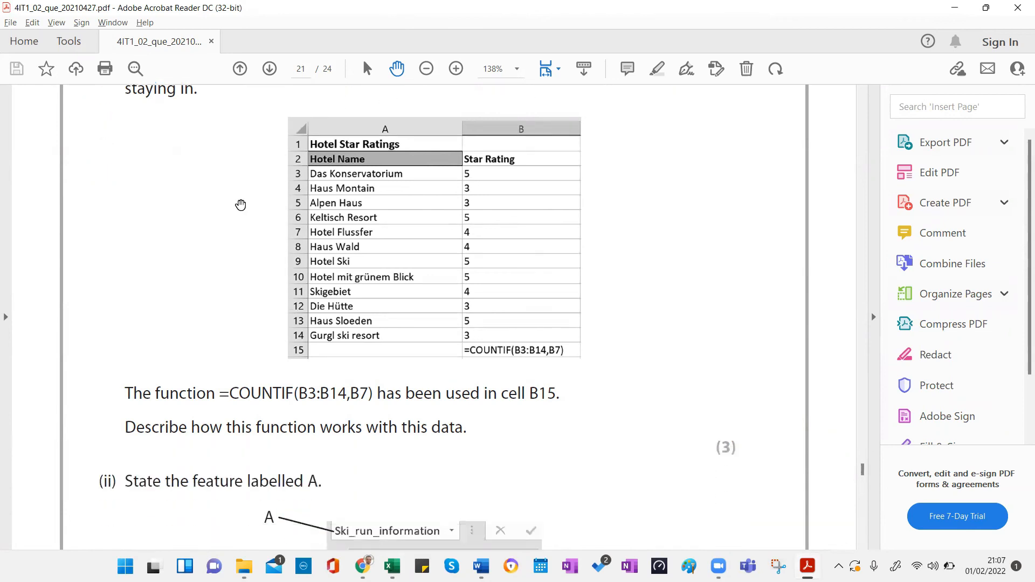
Step: Capture Task B3c's COUNTIF and feature A questions with the Snipping Tool, review the snip and close it
{"action": "scroll", "coordinate": [240, 204], "scroll_direction": "down", "scroll_amount": 1}
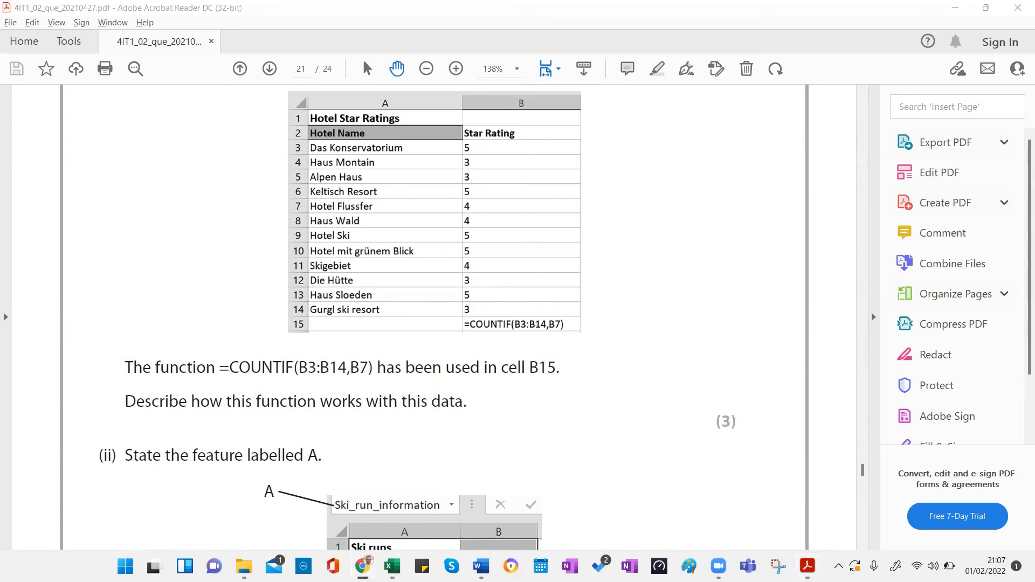
{"action": "left_click", "coordinate": [778, 566]}
{"action": "left_click", "coordinate": [56, 48]}
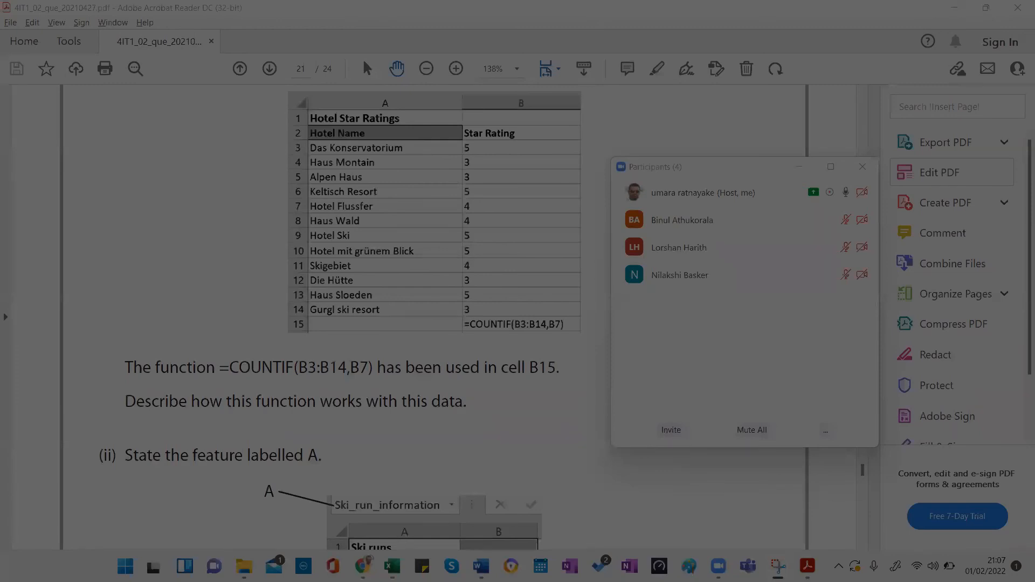
{"action": "key", "text": "Escape"}
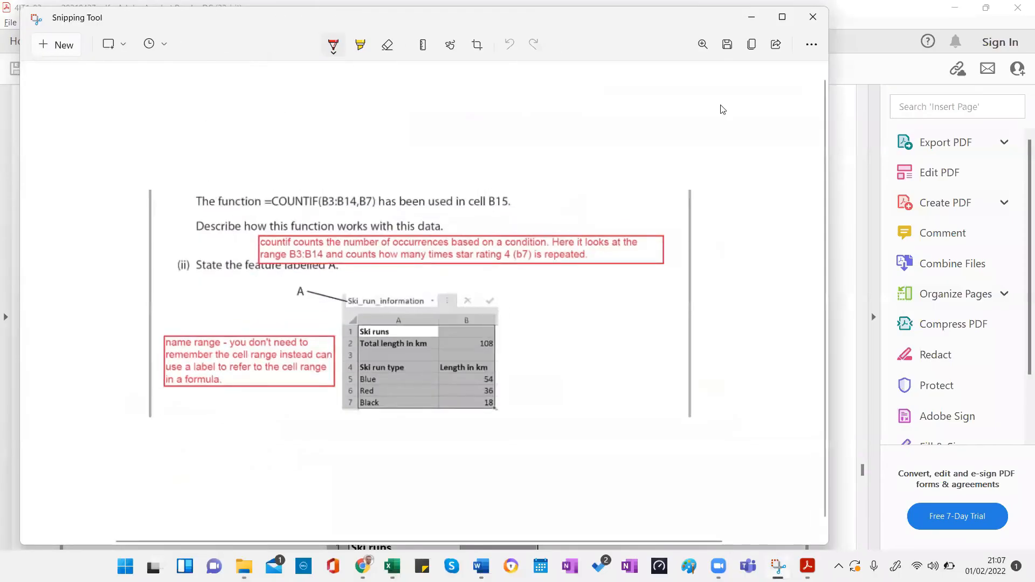
{"action": "key", "text": "ctrl+c"}
{"action": "left_click", "coordinate": [958, 175]}
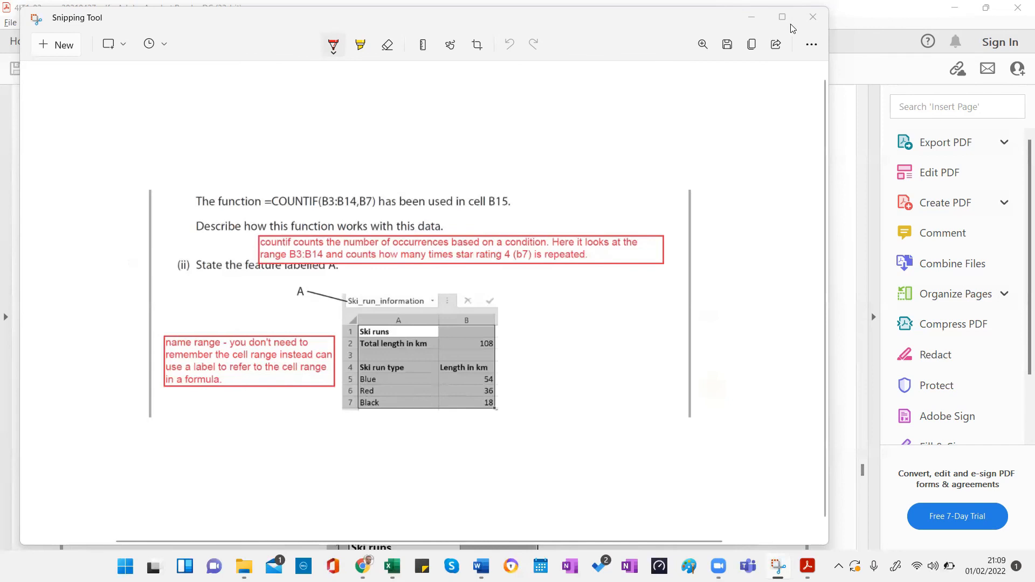
{"action": "left_click", "coordinate": [813, 17]}
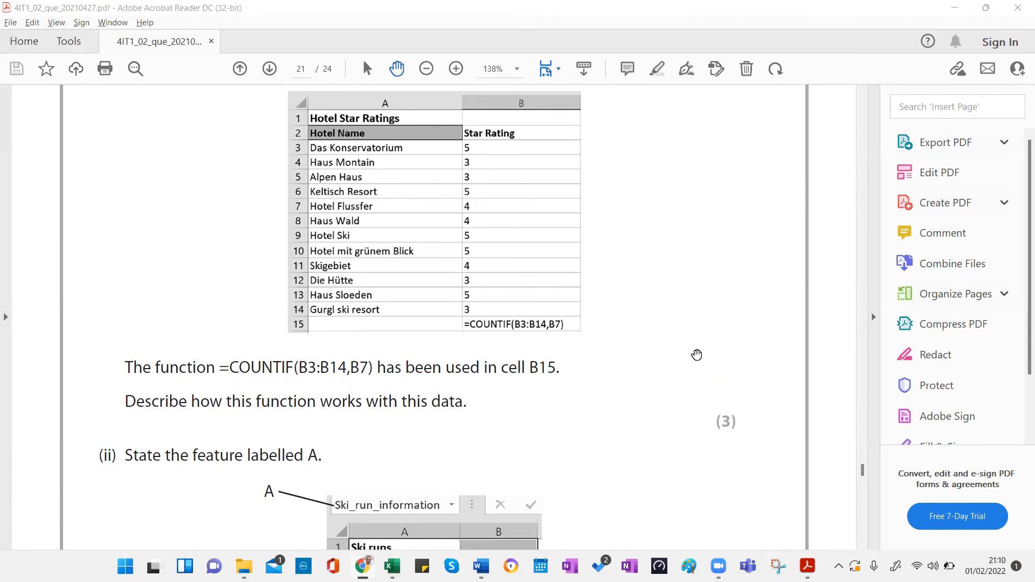
Step: Switch to Excel and enter 2, 3, 6, 5 and 6 down the visible cells of column H from H11 on the MEMBERS sheet
{"action": "key", "text": "alt+Tab"}
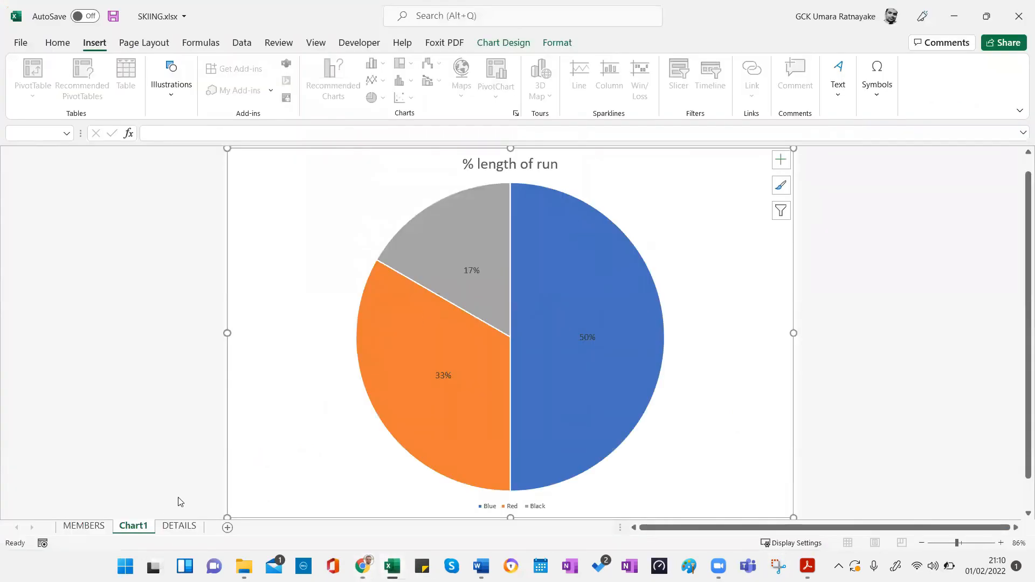
{"action": "left_click", "coordinate": [93, 527]}
{"action": "left_click", "coordinate": [750, 278]}
{"action": "left_click", "coordinate": [392, 249]}
{"action": "left_click", "coordinate": [430, 250]}
{"action": "type", "text": "2"}
{"action": "key", "text": "Return"}
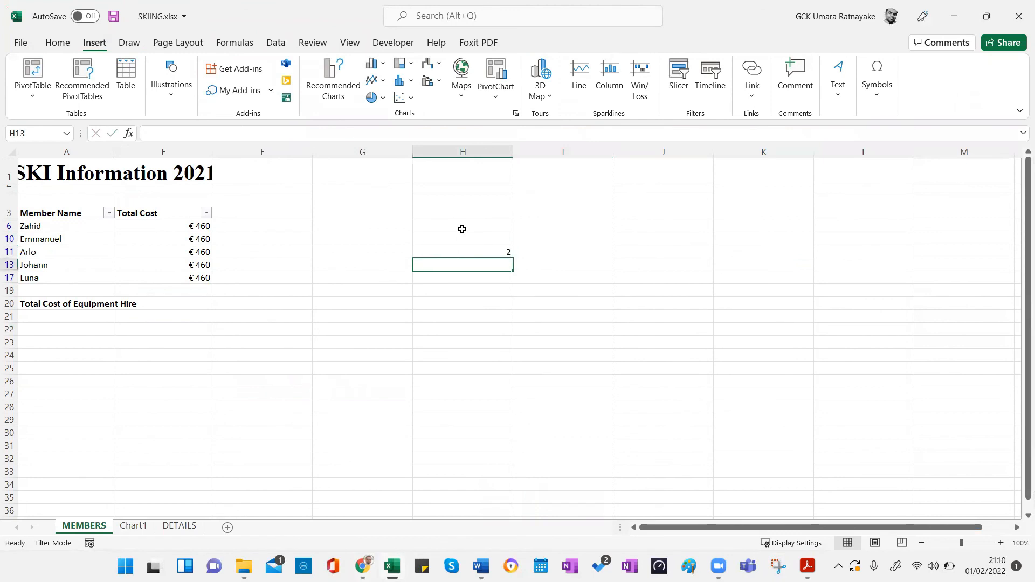
{"action": "type", "text": "3"}
{"action": "key", "text": "Return"}
{"action": "type", "text": "6"}
{"action": "type", "text": "5"}
{"action": "key", "text": "Return"}
{"action": "type", "text": "6"}
{"action": "key", "text": "Return"}
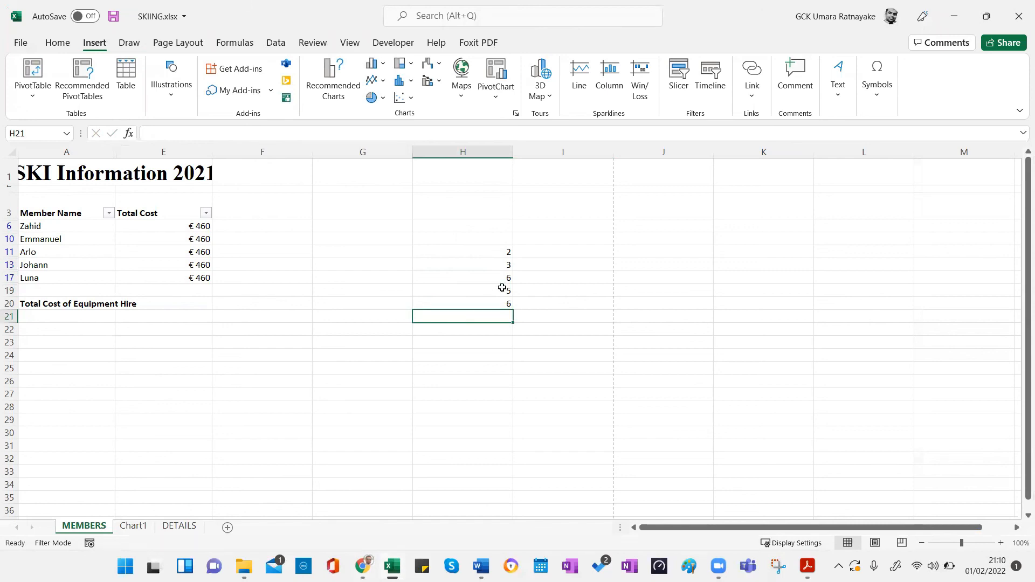
Step: Name the range holding the five numbers in column H "points"
{"action": "left_click_drag", "start_coordinate": [499, 253], "coordinate": [501, 297]}
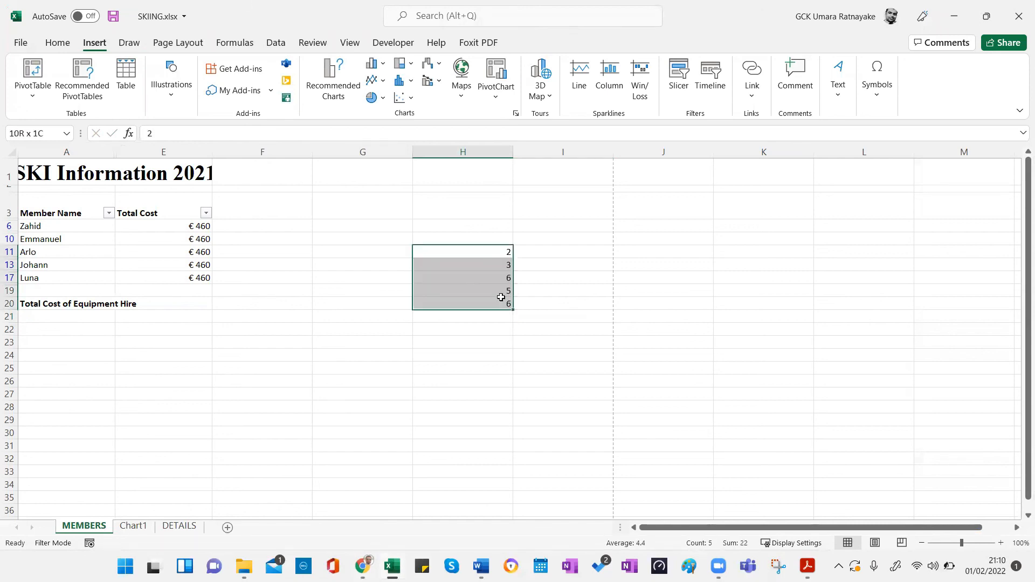
{"action": "left_click", "coordinate": [36, 133]}
{"action": "type", "text": "points"}
{"action": "key", "text": "Return"}
{"action": "left_click", "coordinate": [641, 353]}
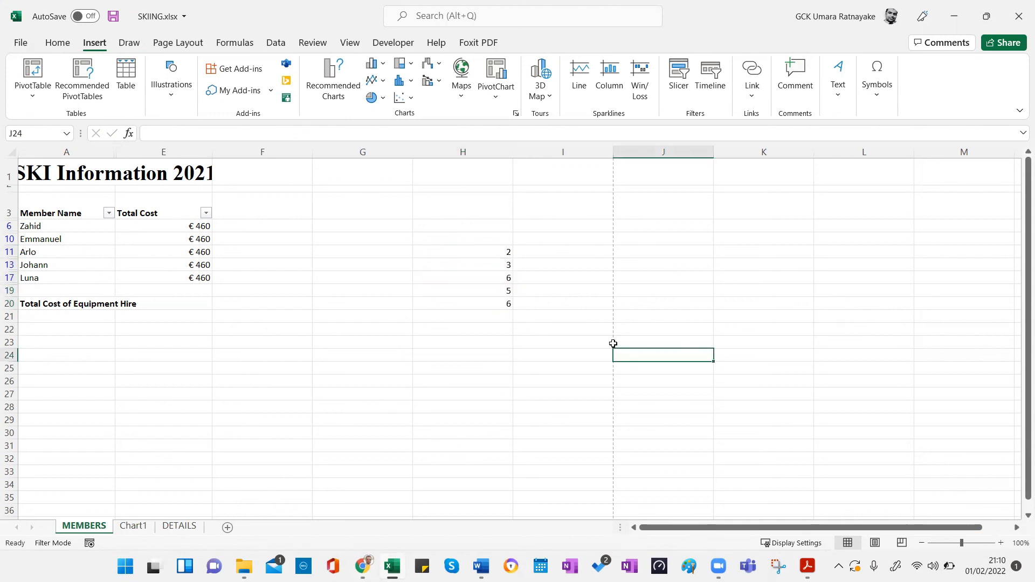
Step: Enter the formula =sum(points) in cell K24 to total the named range
{"action": "left_click", "coordinate": [776, 386]}
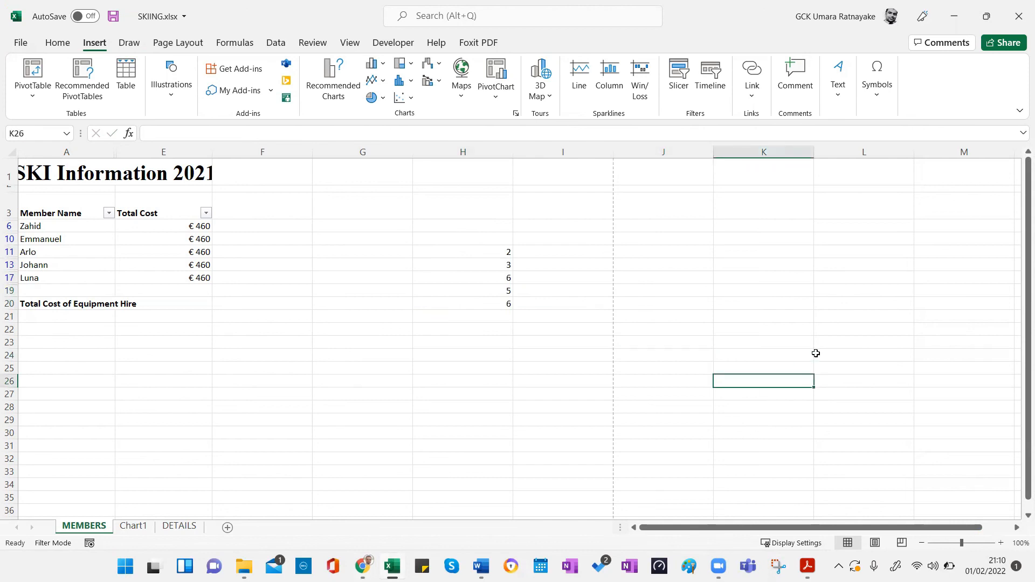
{"action": "left_click", "coordinate": [777, 356]}
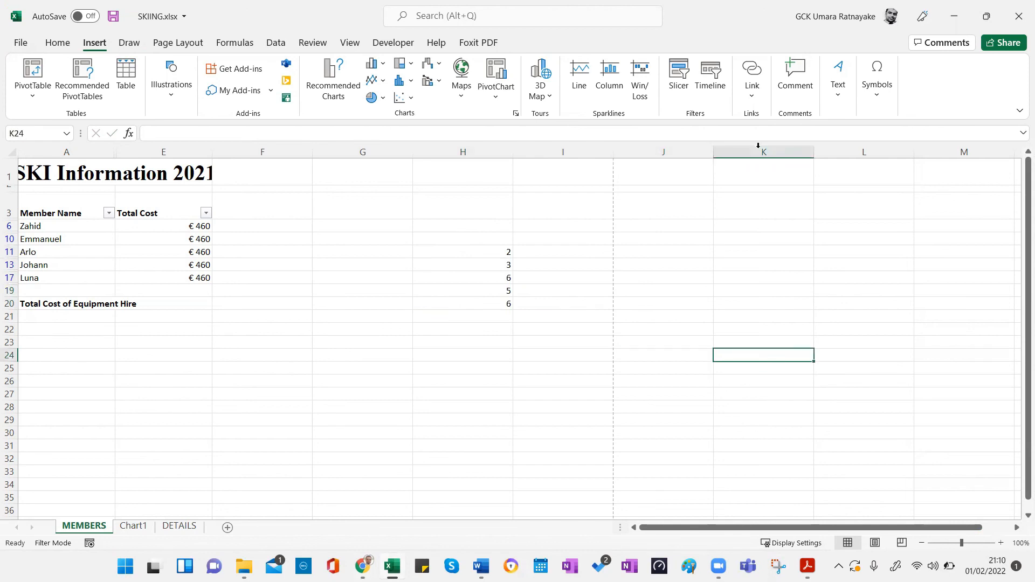
{"action": "type", "text": "=s"}
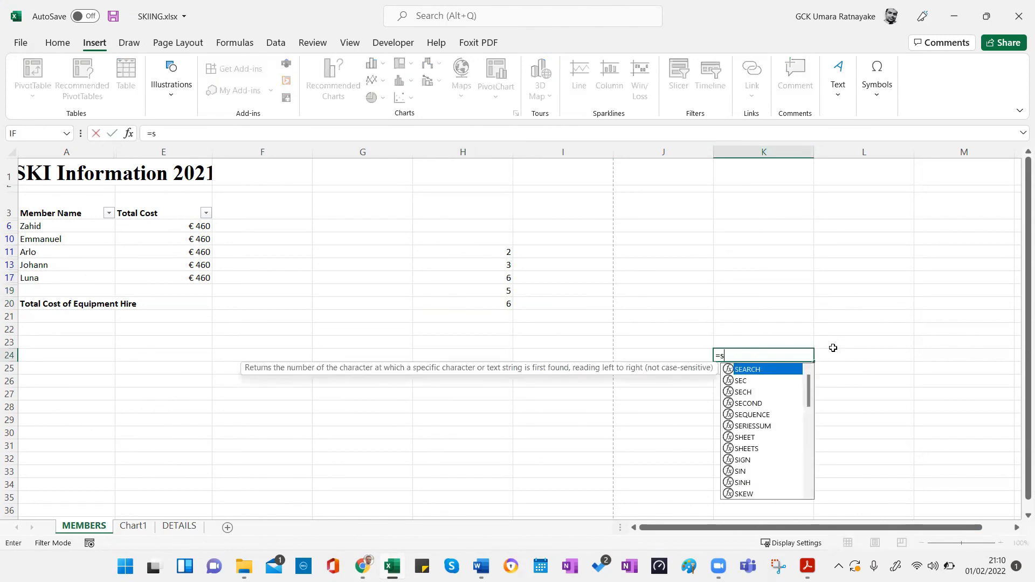
{"action": "type", "text": "um("}
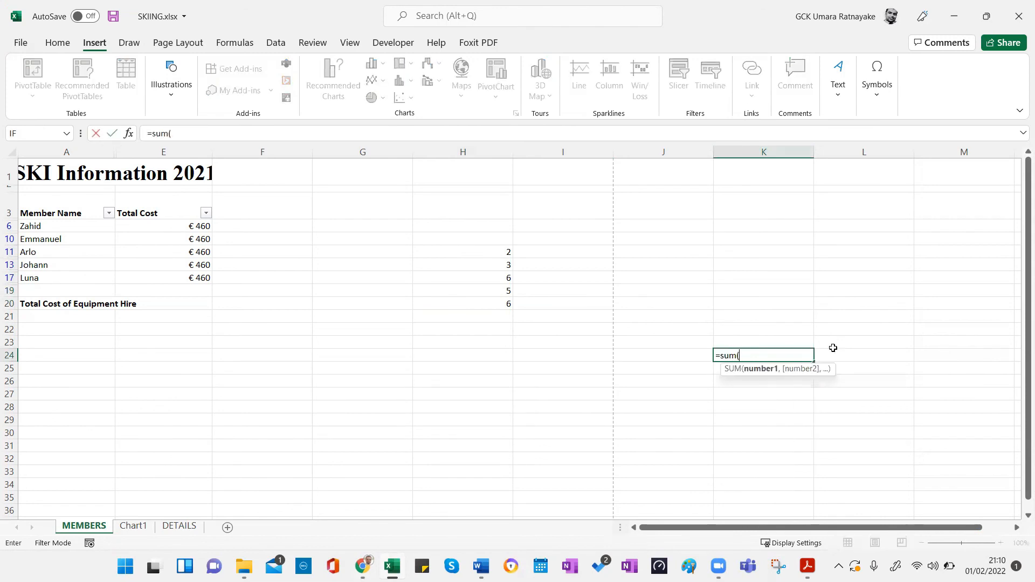
{"action": "type", "text": "points"}
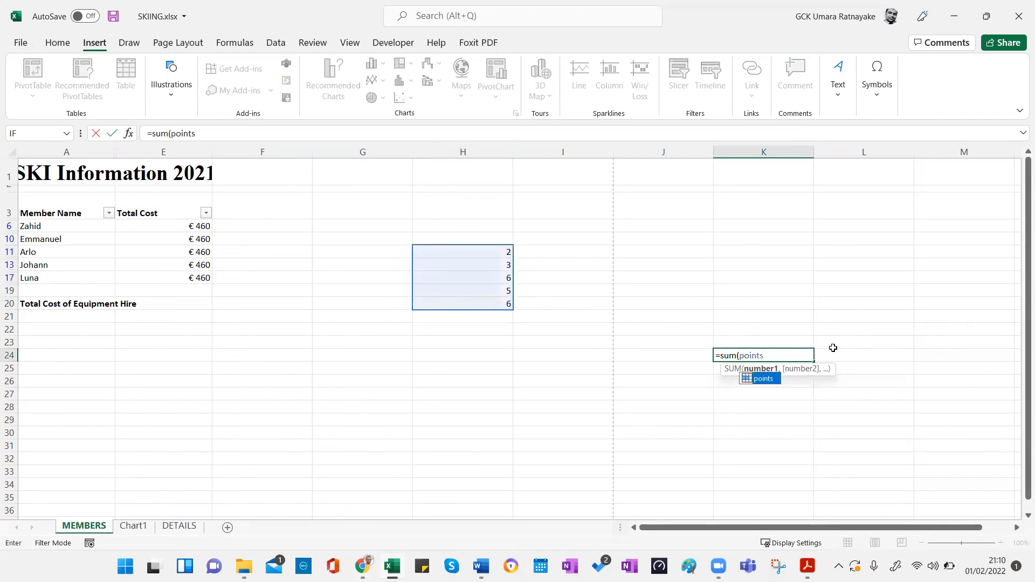
{"action": "type", "text": ")"}
{"action": "key", "text": "Return"}
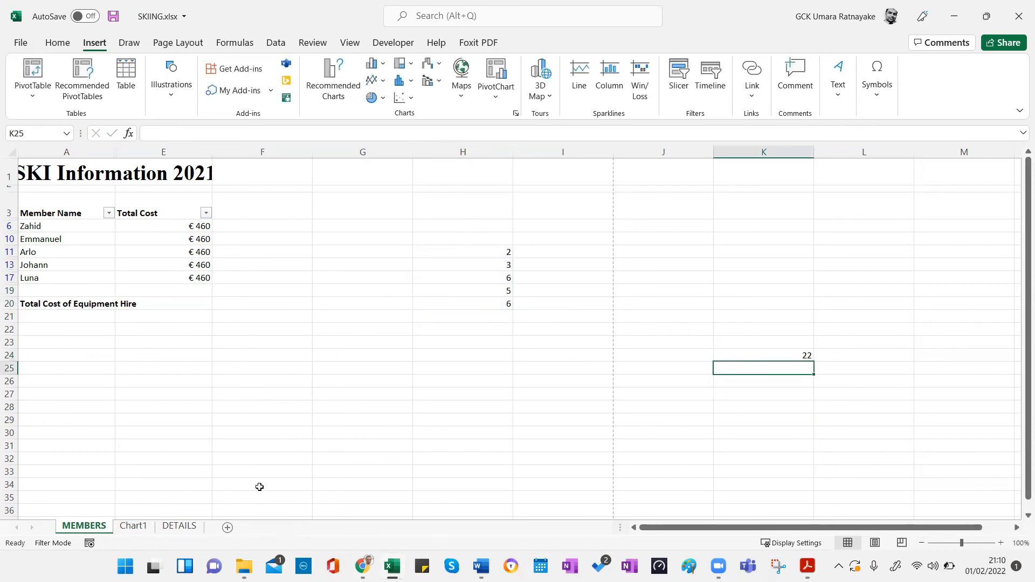
Step: Enter the formula =average(points) in cell F30 to average the named range
{"action": "left_click", "coordinate": [230, 434]}
{"action": "type", "text": "=s"}
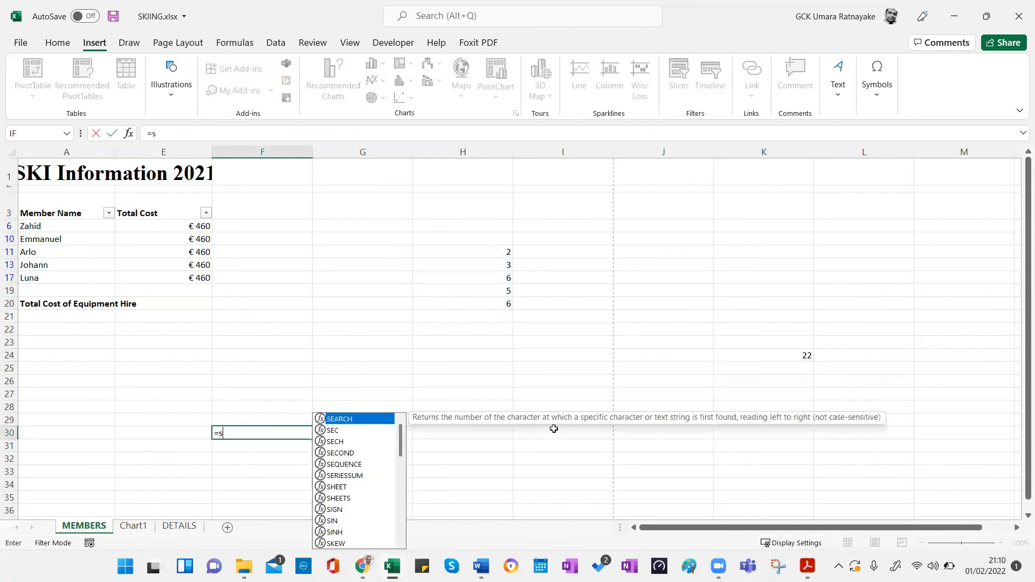
{"action": "type", "text": "um"}
{"action": "key", "text": "BackSpace"}
{"action": "key", "text": "BackSpace"}
{"action": "key", "text": "BackSpace"}
{"action": "key", "text": "BackSpace"}
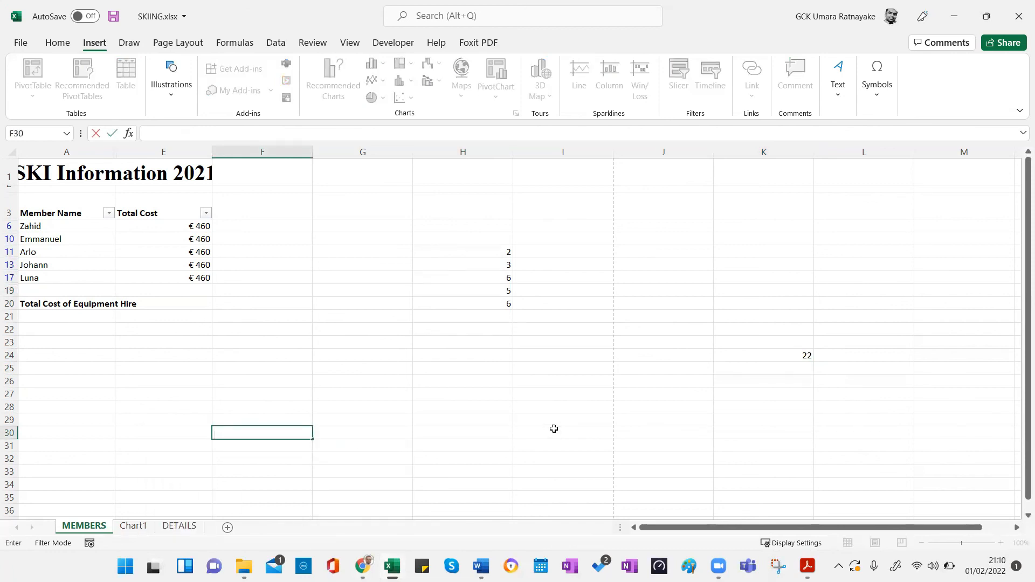
{"action": "type", "text": "=a"}
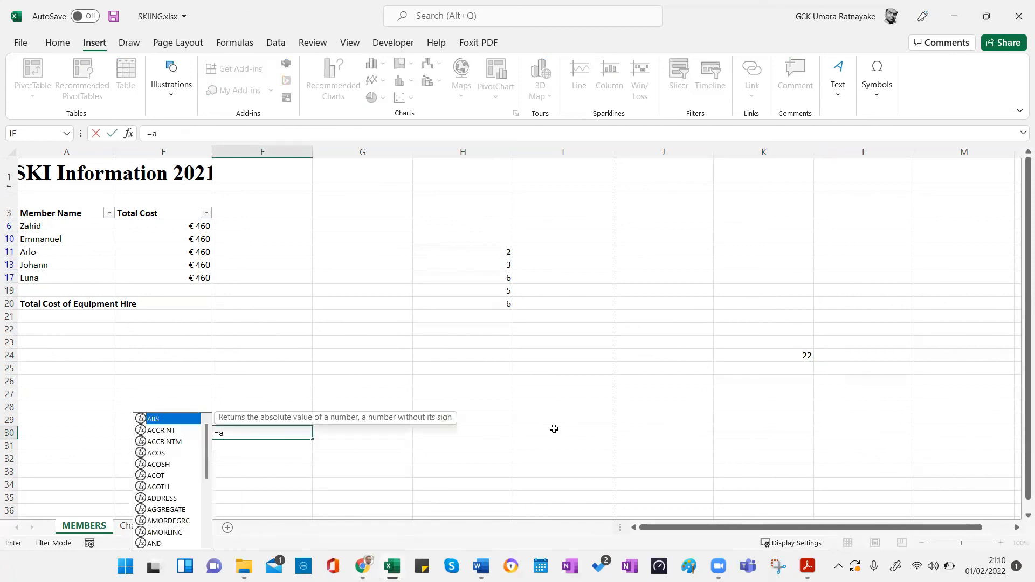
{"action": "type", "text": "verage("}
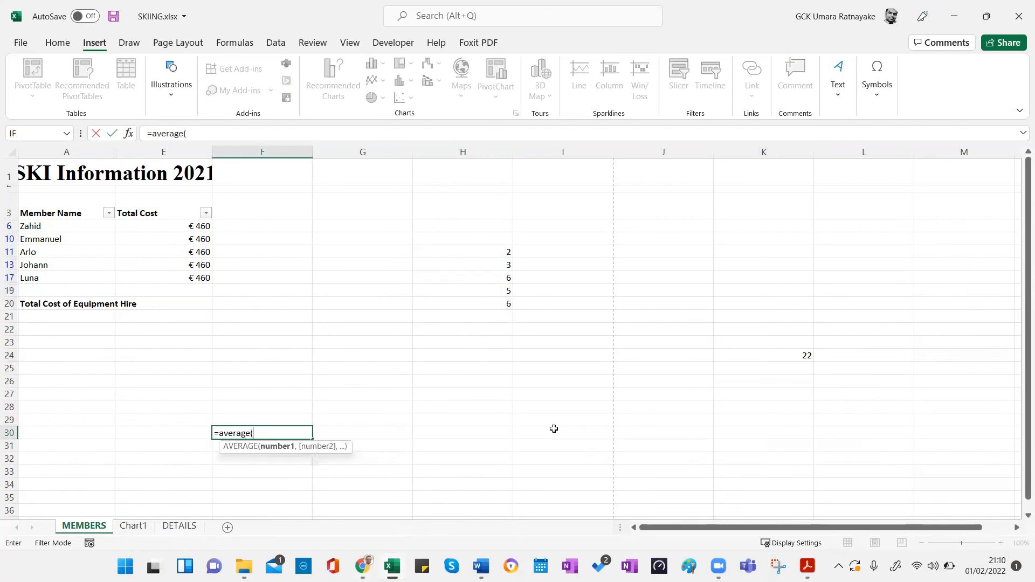
{"action": "type", "text": "points)"}
{"action": "key", "text": "Return"}
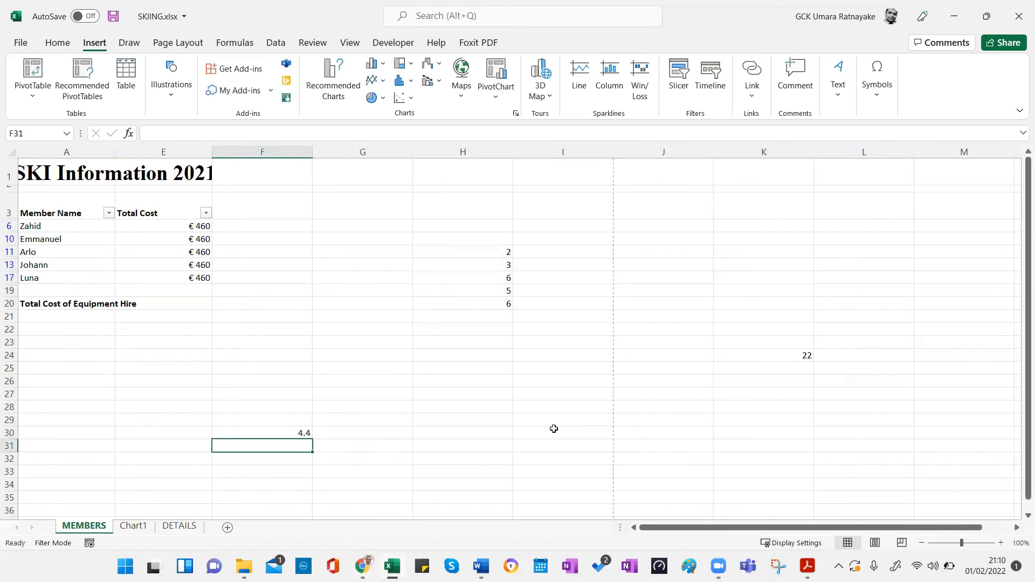
{"action": "left_click", "coordinate": [626, 317]}
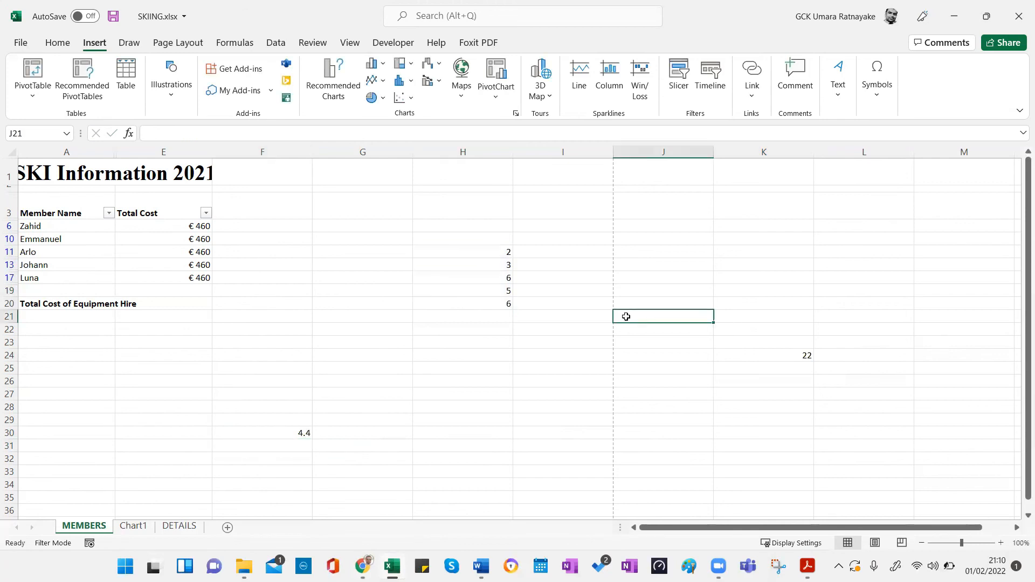